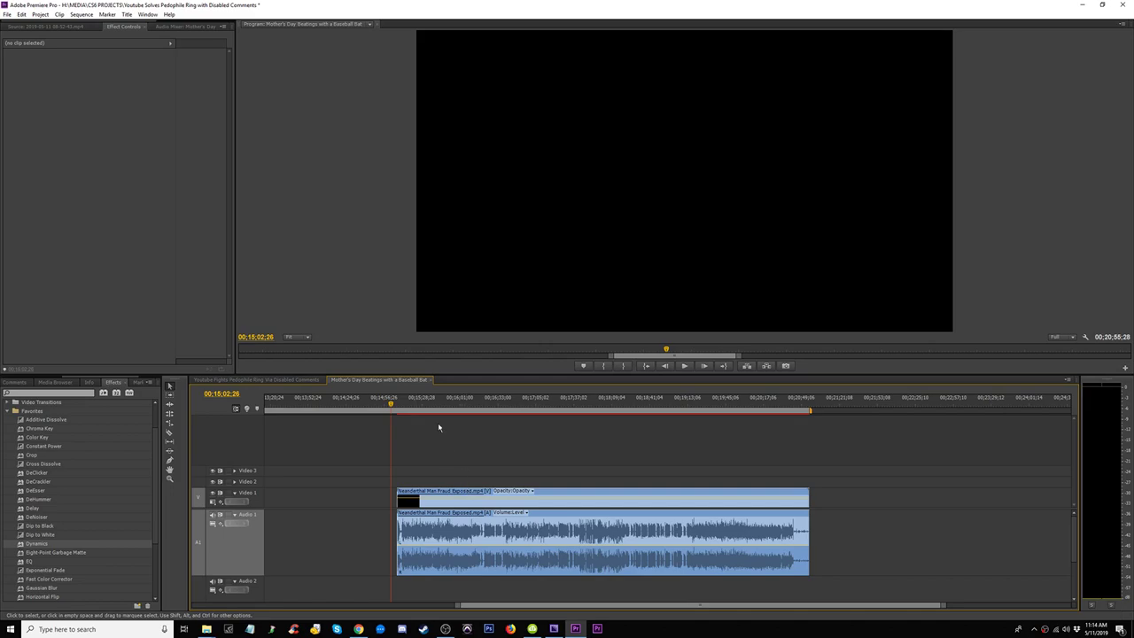
Start a media import into the project and search the IMAGES folder for "tac times watermark"
click(440, 405)
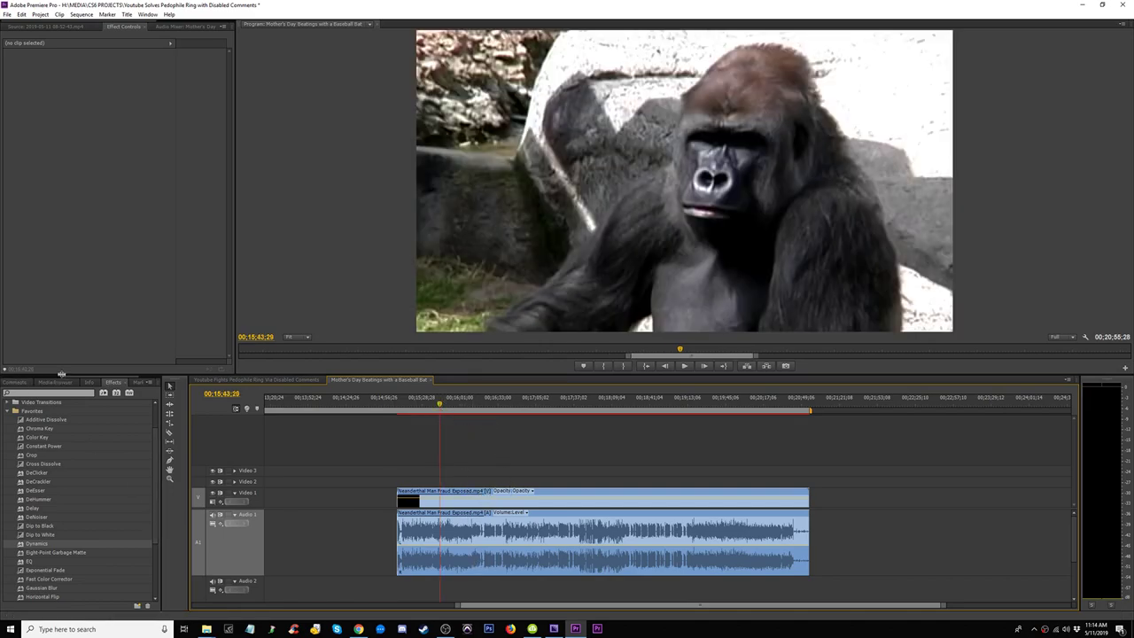
click(20, 382)
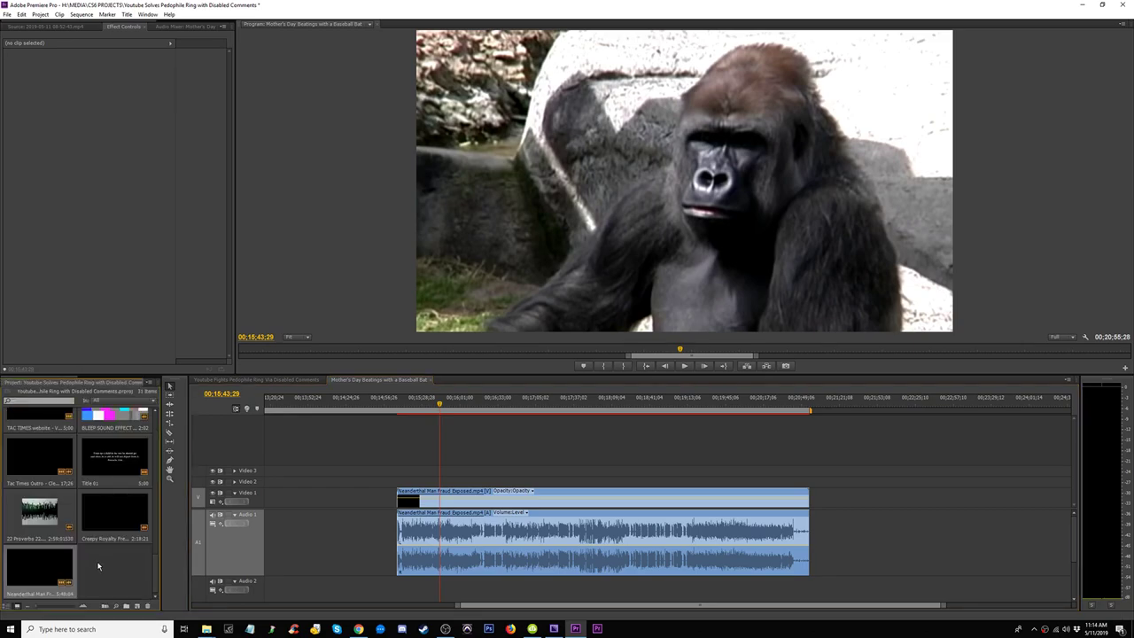
scroll(99, 564, up, 5)
scroll(102, 559, up, 8)
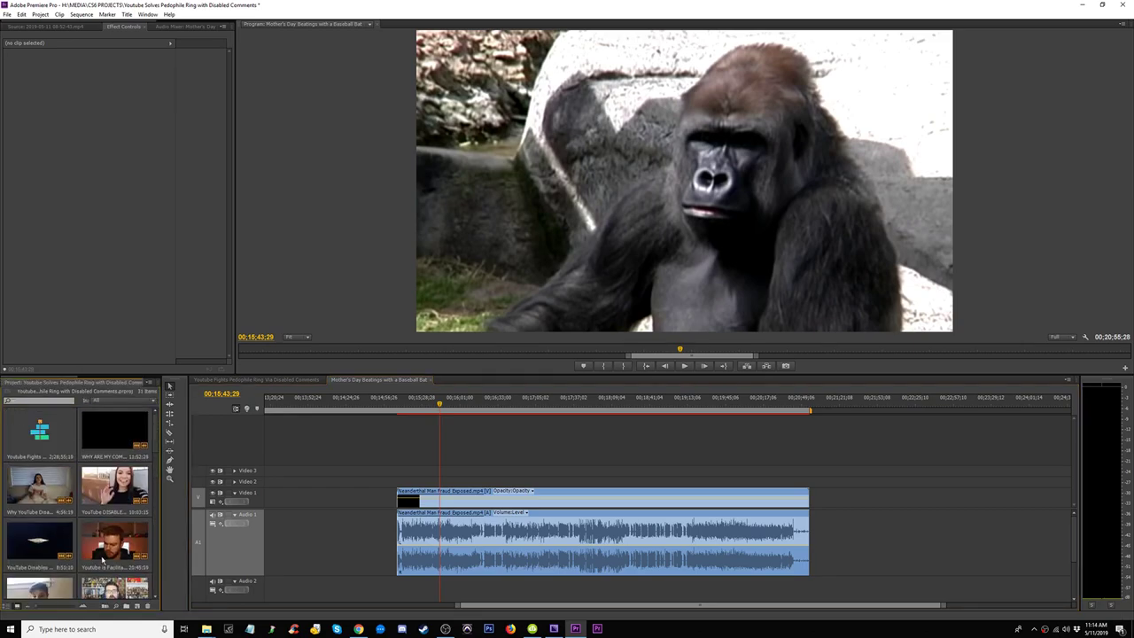
scroll(102, 558, down, 2)
double_click(114, 572)
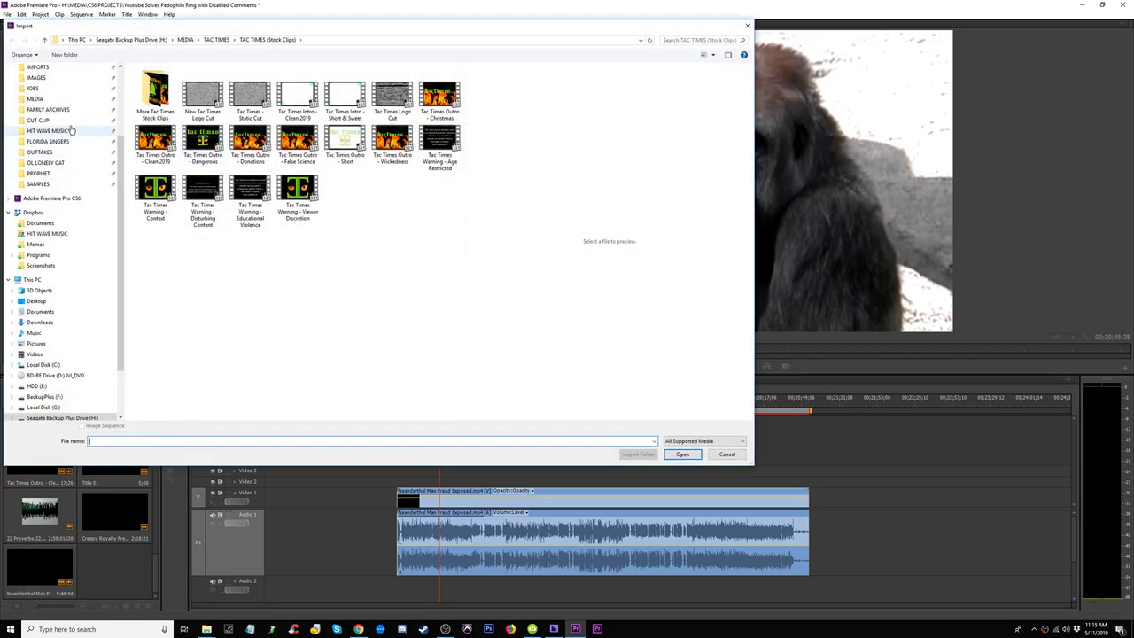
click(74, 77)
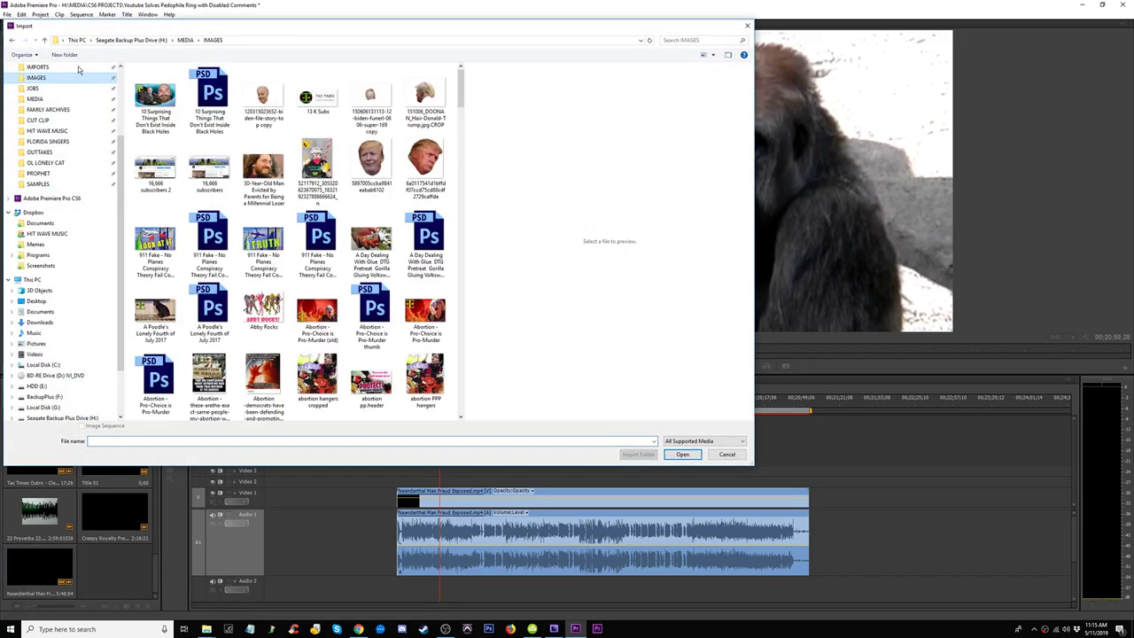
click(700, 40)
click(691, 58)
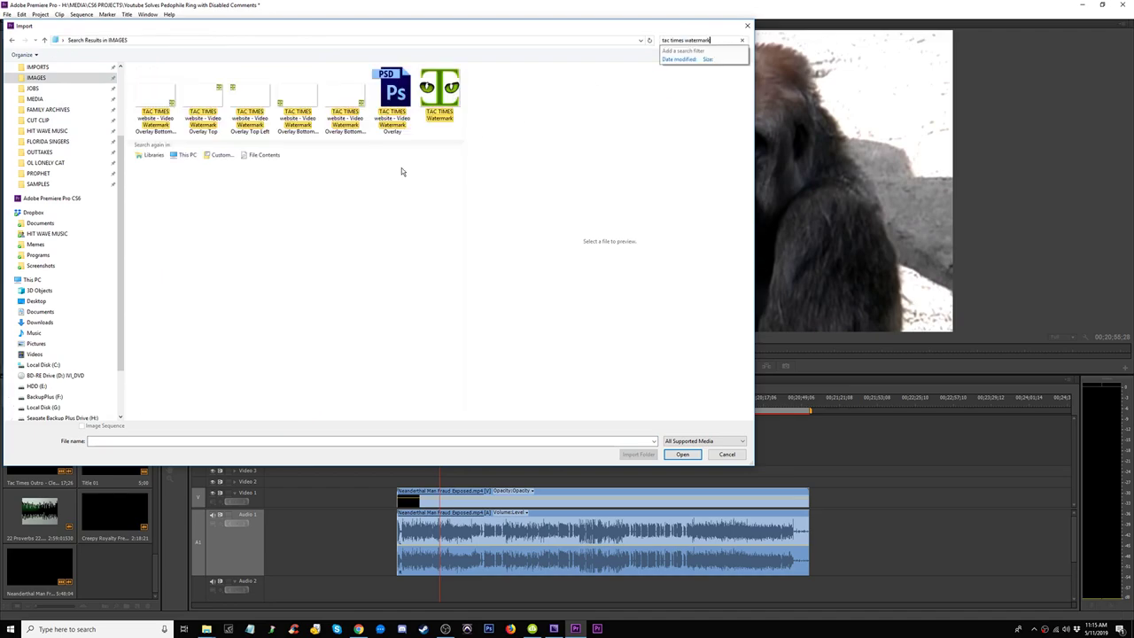
Import the TAC TIMES website video watermark overlays for the top right and bottom left corners
click(217, 100)
click(252, 99)
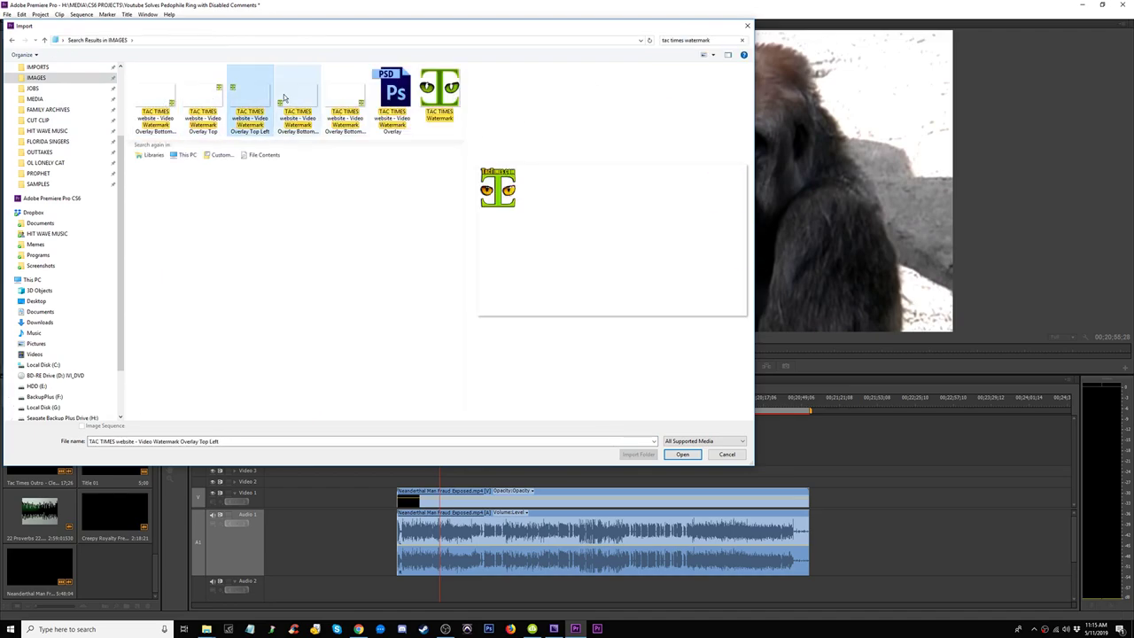
click(310, 99)
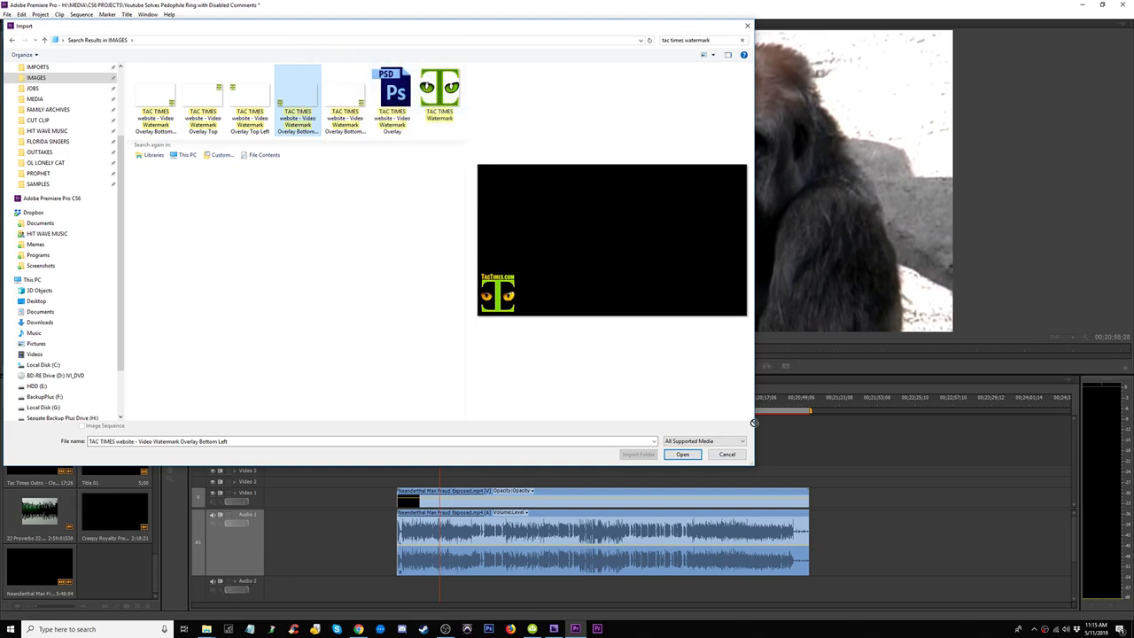
ctrl+click(203, 98)
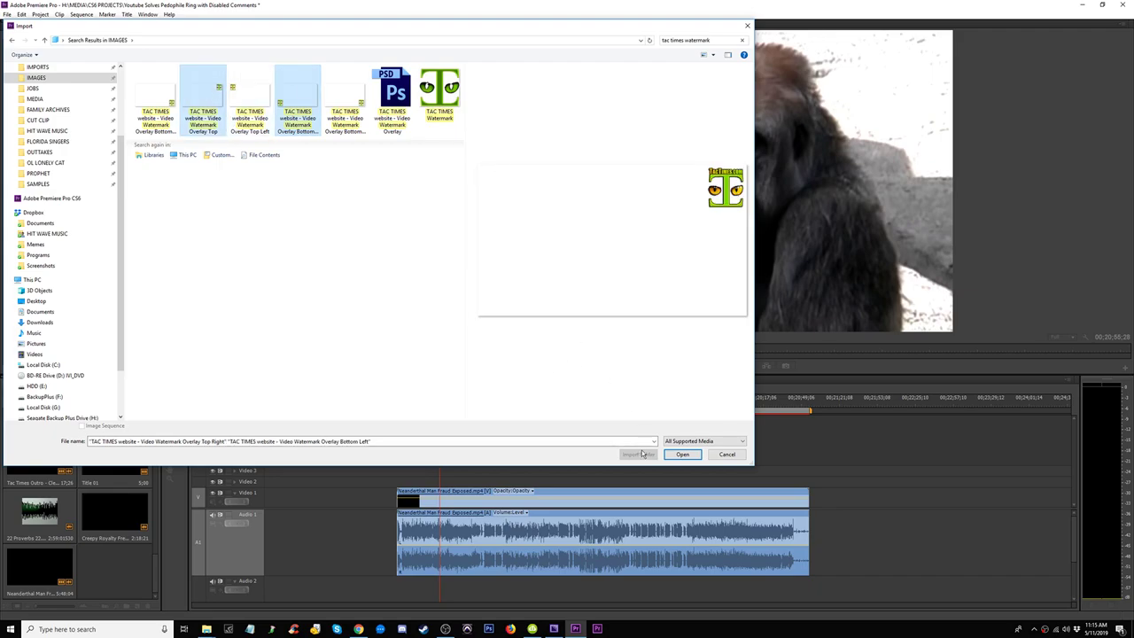
click(683, 455)
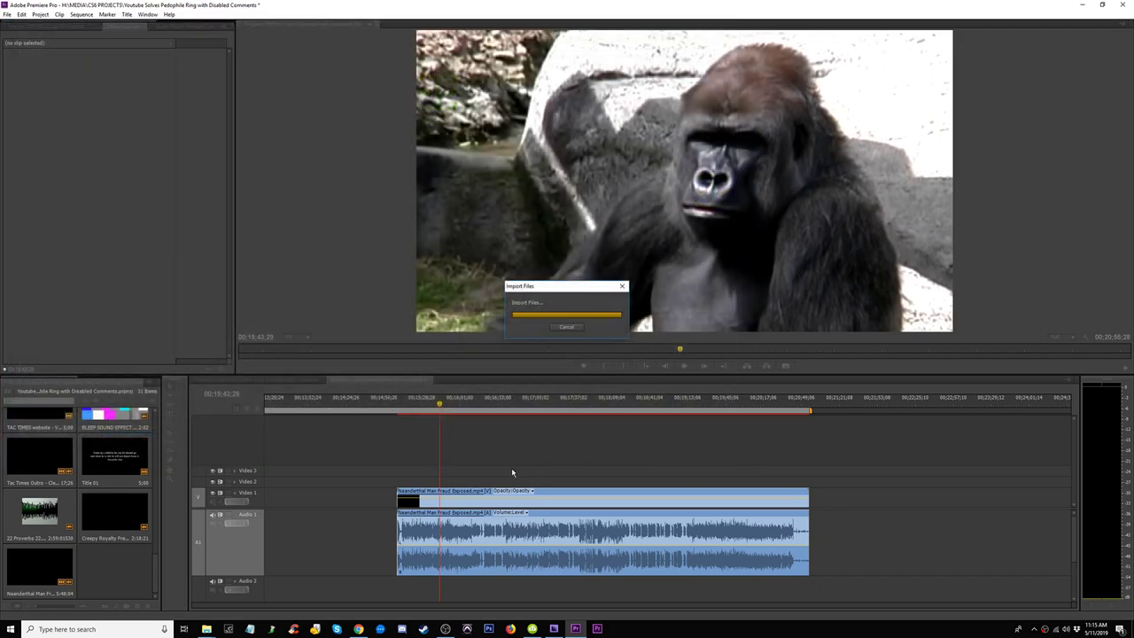
Place the bottom-left watermark overlay on Video 2 above the Neanderthal clip and extend it to the clip's full length
click(108, 569)
drag(47, 568, 718, 474)
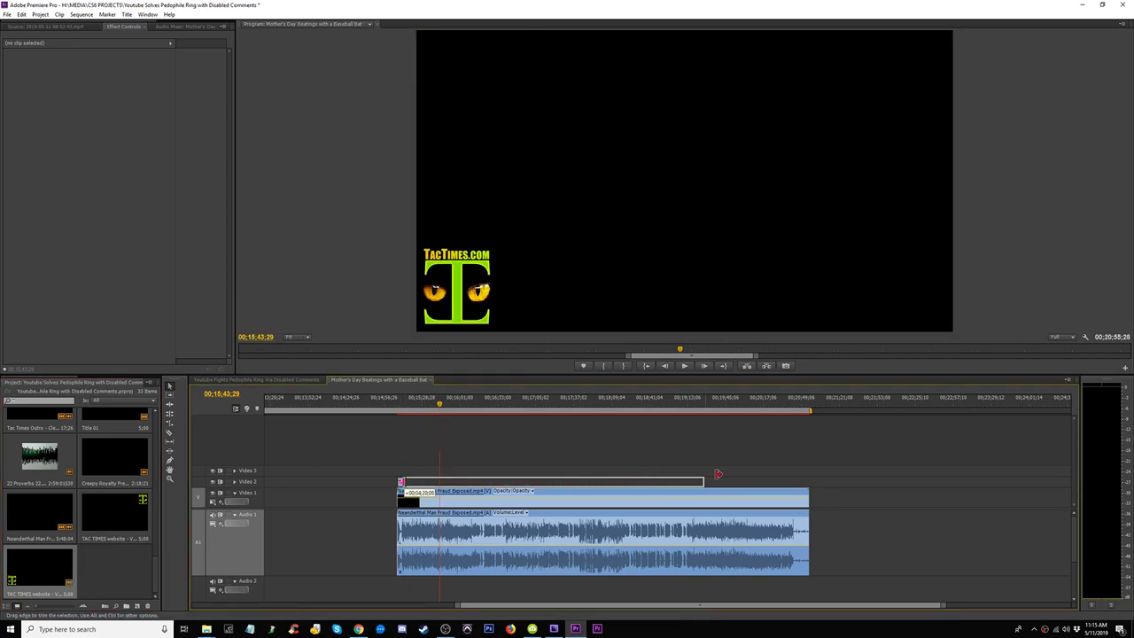
drag(813, 489, 812, 489)
Save the project and trim the watermark's end back to where the closing logo begins, at about 00;20;38
click(456, 404)
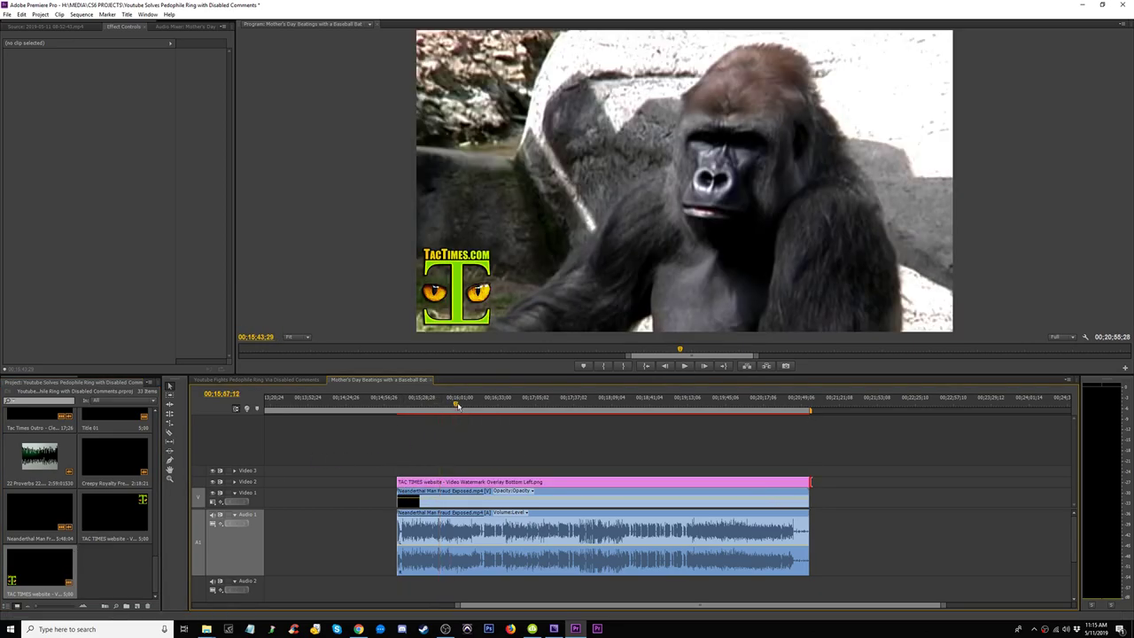
drag(488, 405, 787, 416)
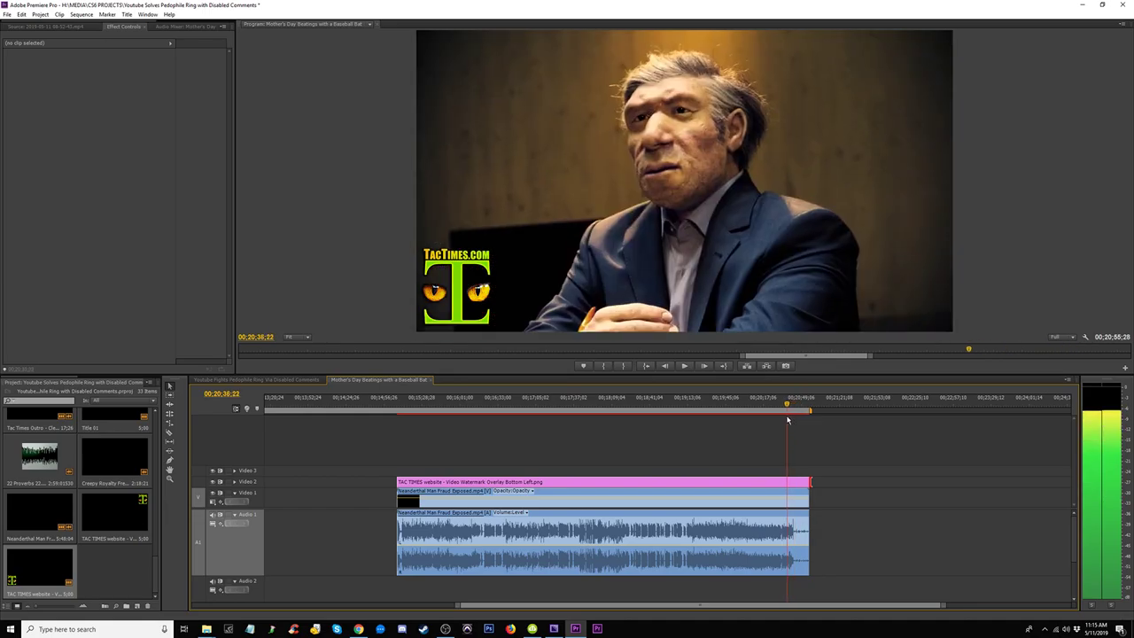
key(equal)
key(equal)
key(equal)
key(equal)
drag(670, 406, 698, 432)
key(space)
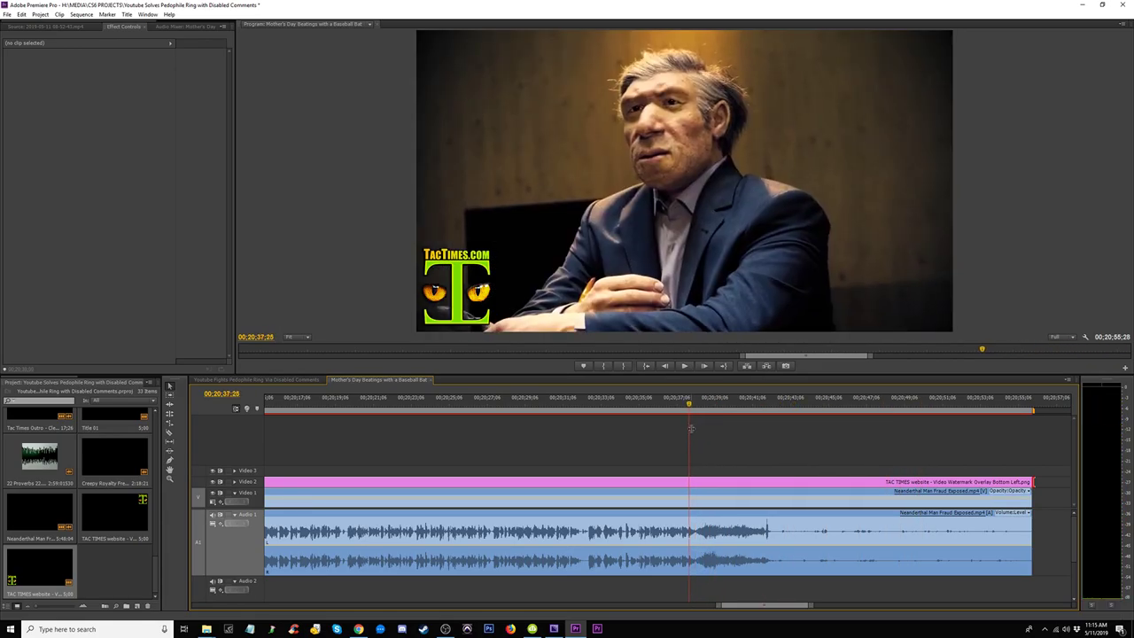
key(ctrl+s)
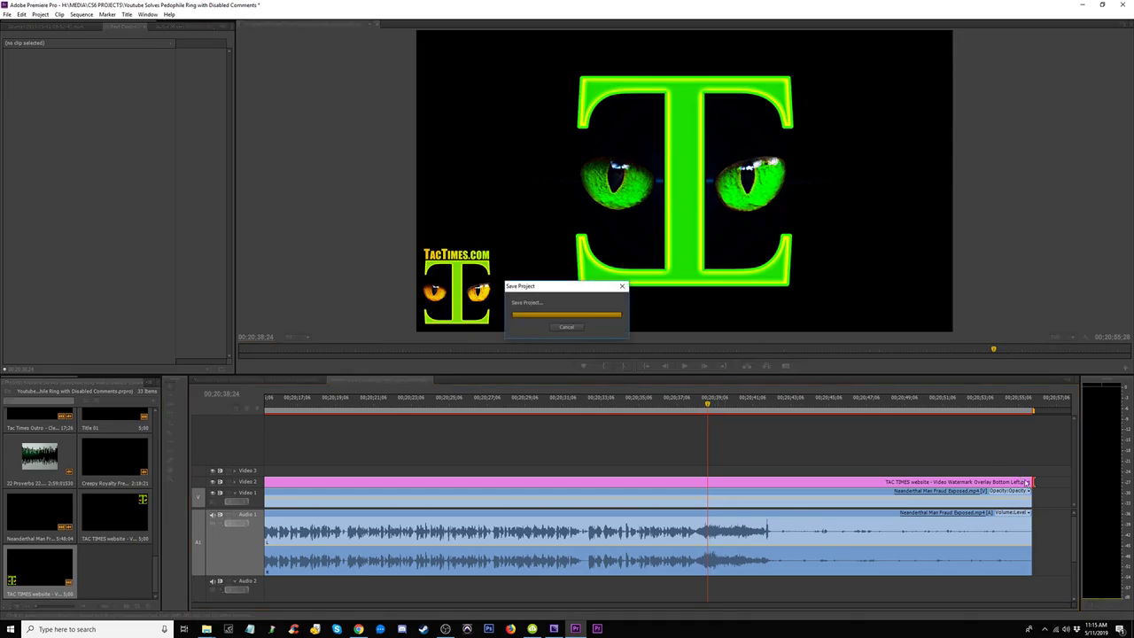
drag(973, 484, 698, 482)
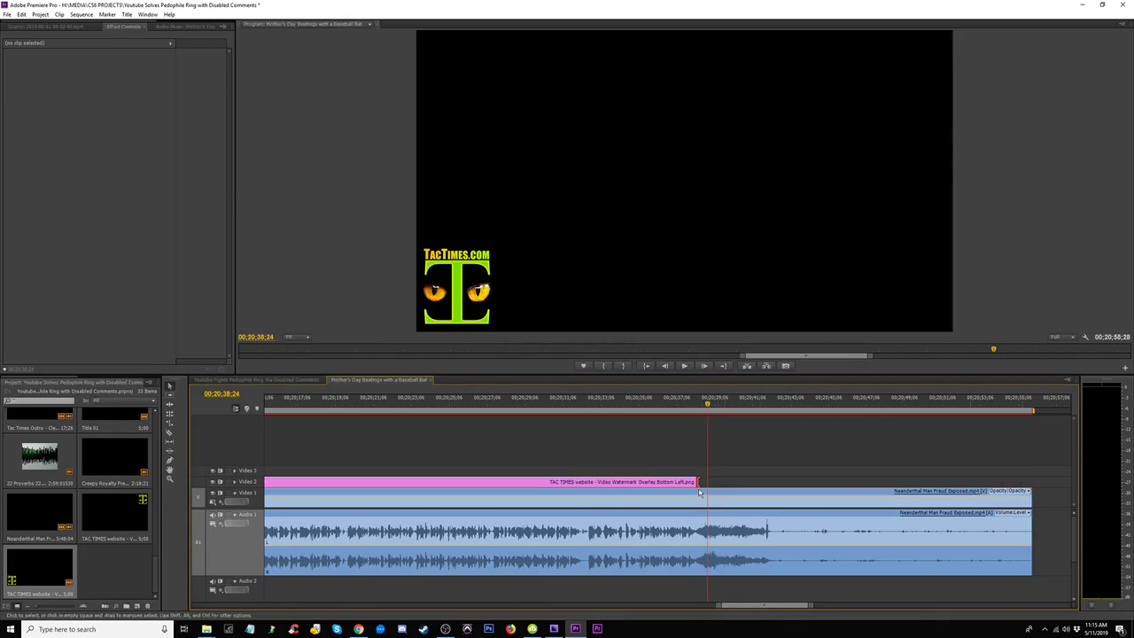
Split the Neanderthal clip at 00;20;41;26, where the static appears in the closing section
click(741, 410)
drag(743, 409, 767, 415)
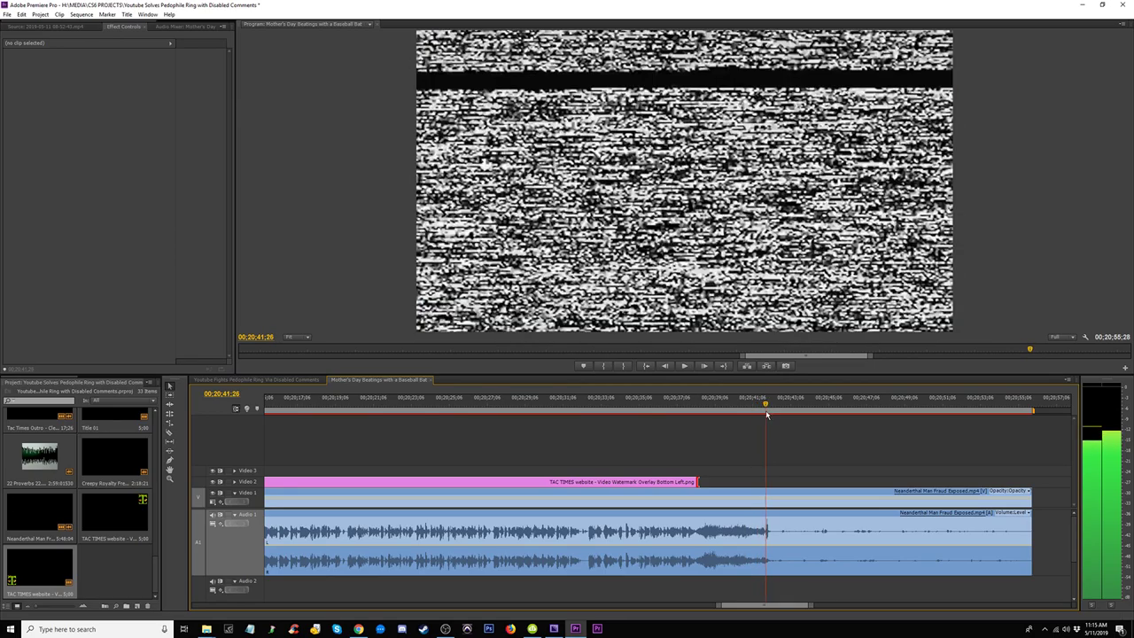
click(767, 514)
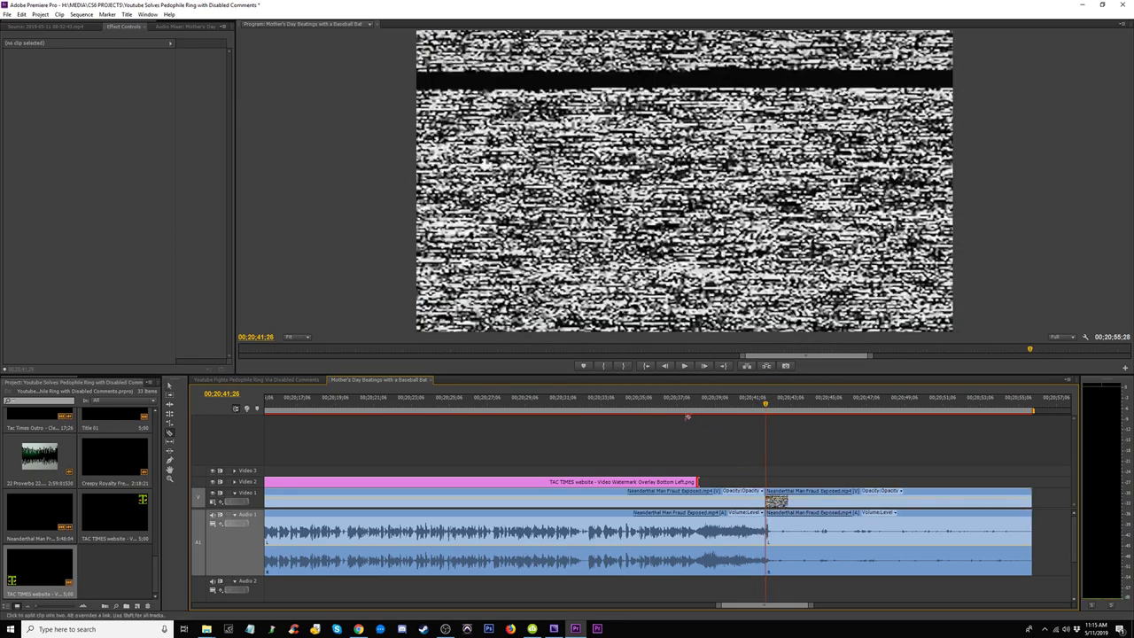
Split the Neanderthal clip at the start of the closing logo, at about 00;20;38;06, redoing the cut until it is placed precisely
drag(688, 405, 693, 403)
key(=)
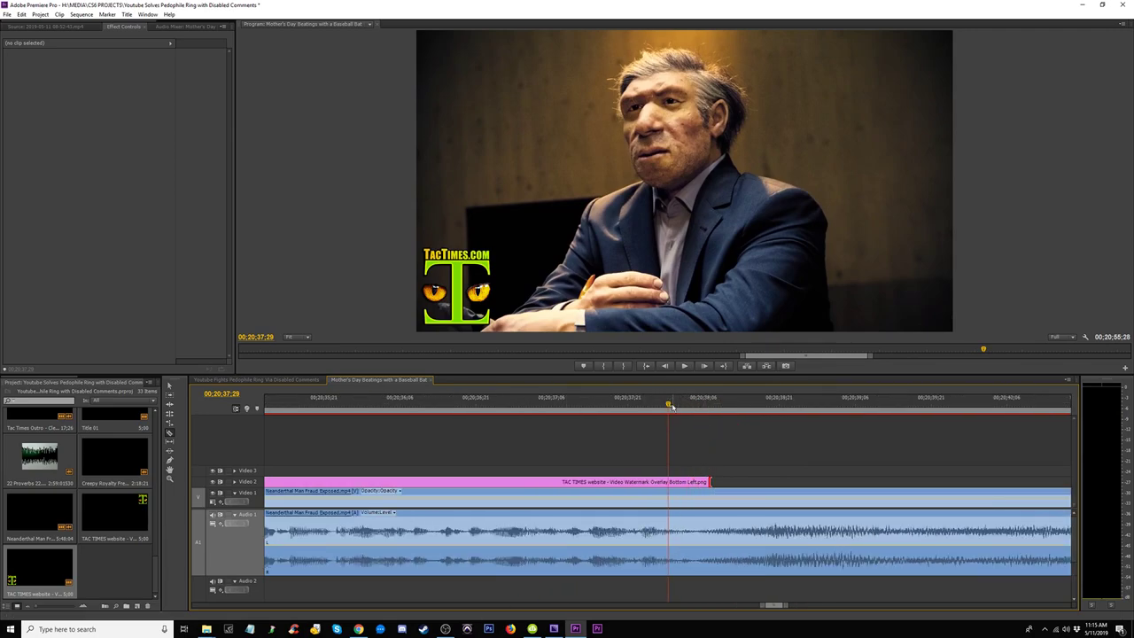
drag(670, 408, 704, 408)
click(703, 540)
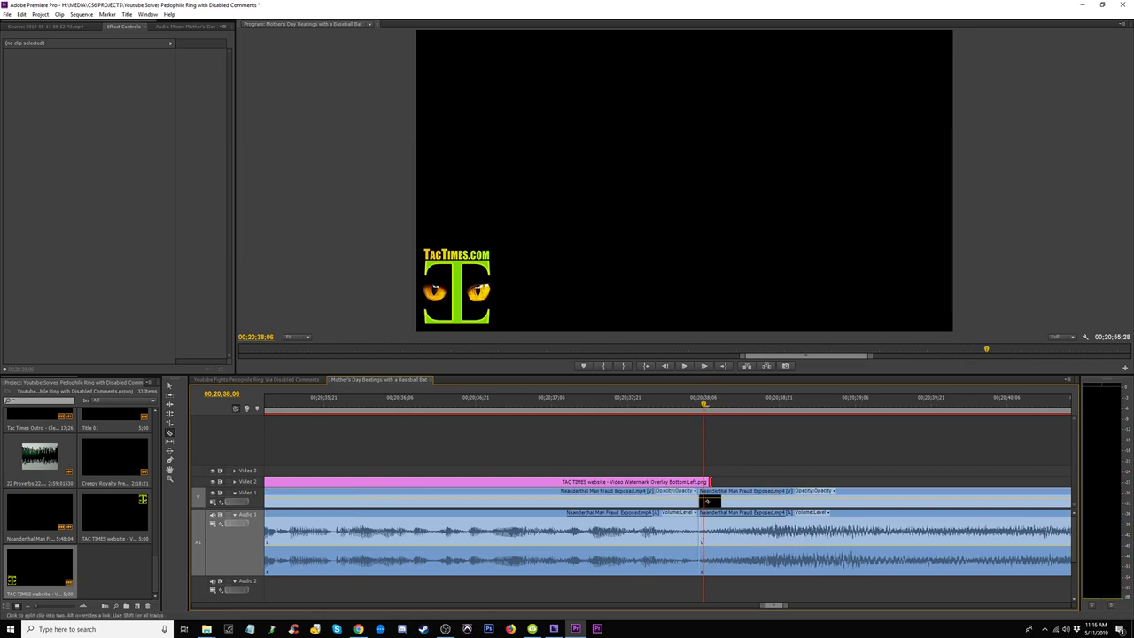
key(ctrl+z)
click(709, 542)
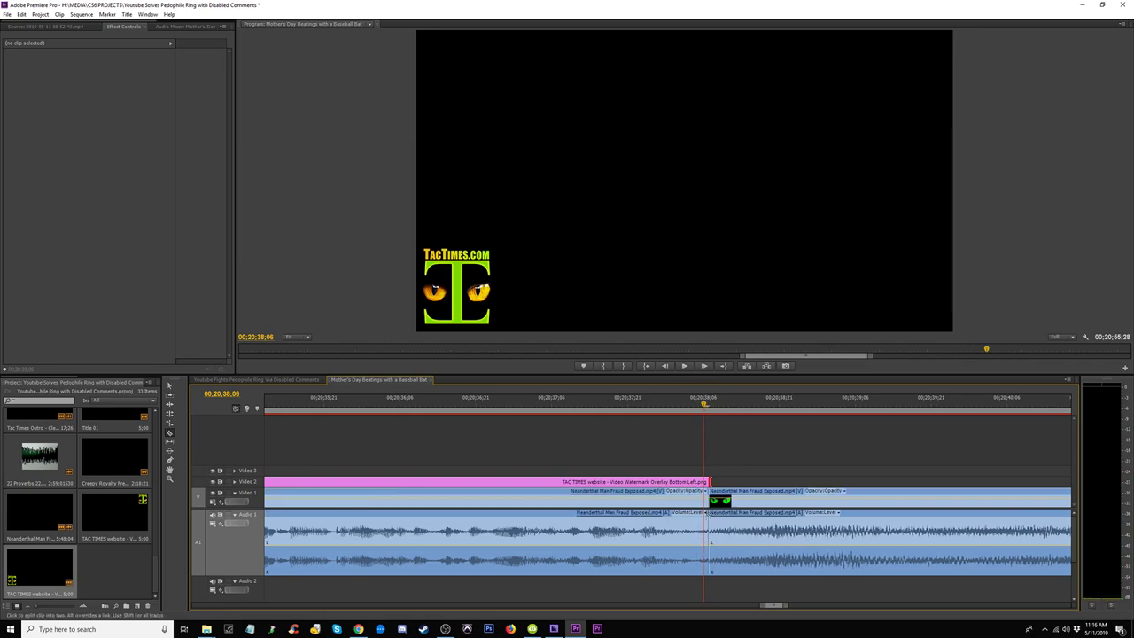
key(ctrl+z)
click(706, 537)
key(v)
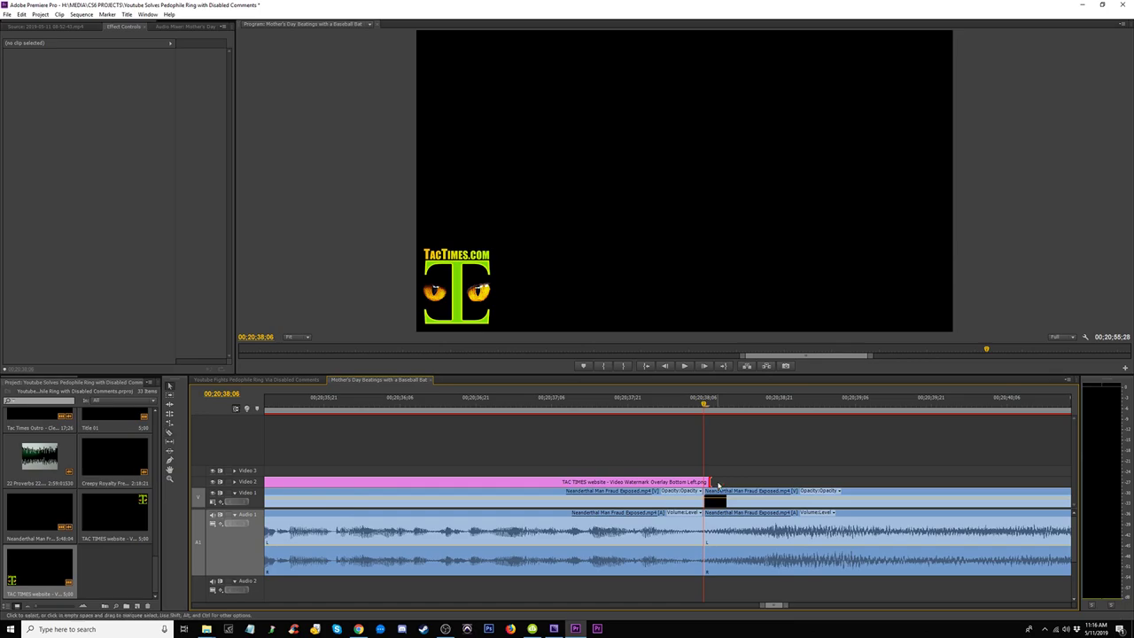
Trim the watermark's end to the new cut and ripple delete the clip segment between the two cuts
drag(714, 480, 705, 482)
click(763, 552)
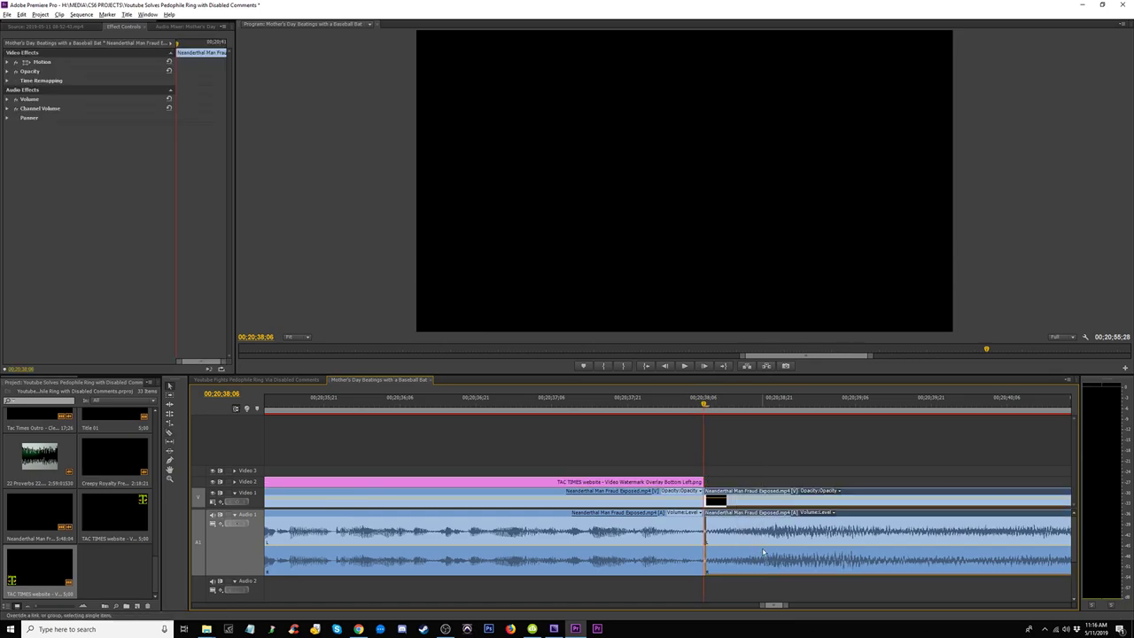
click(618, 404)
key(space)
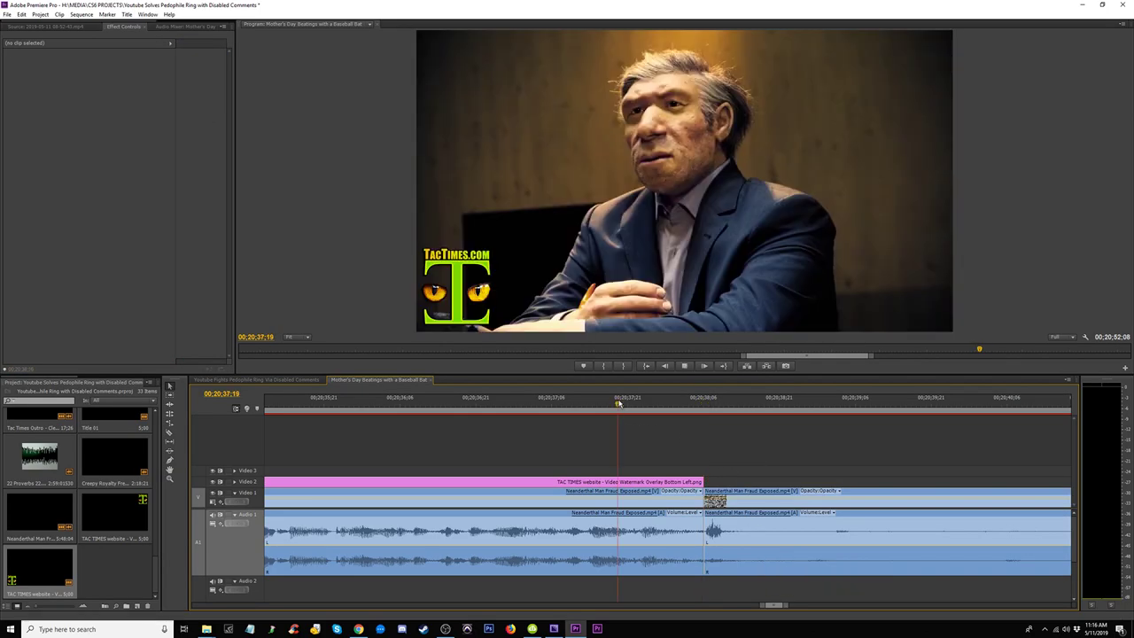
key(minus)
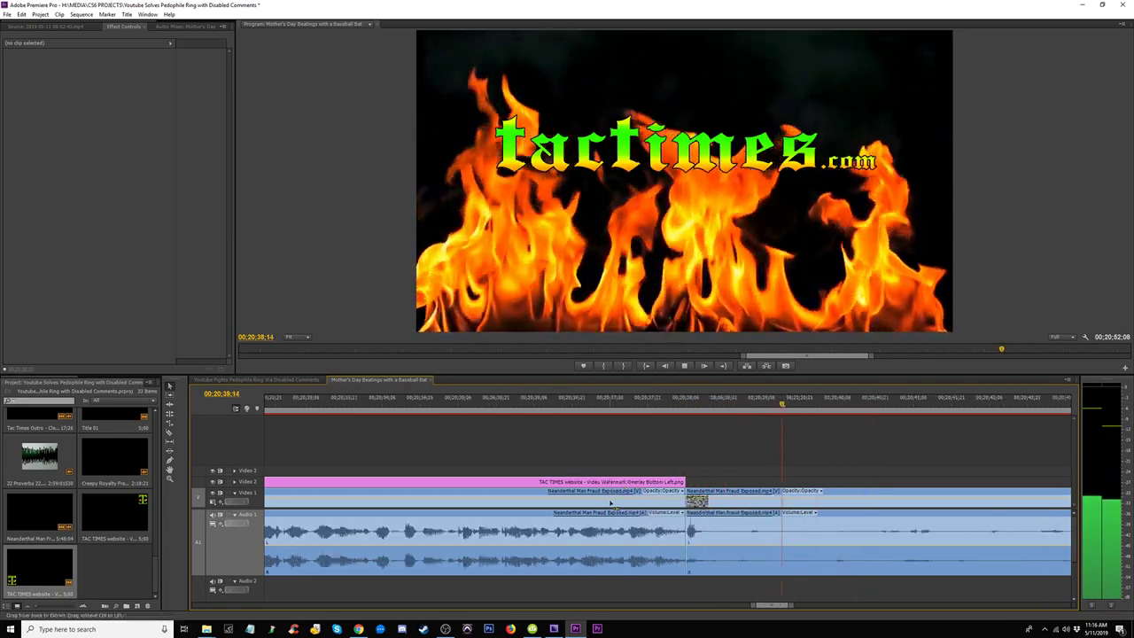
key(minus)
key(minus)
key(space)
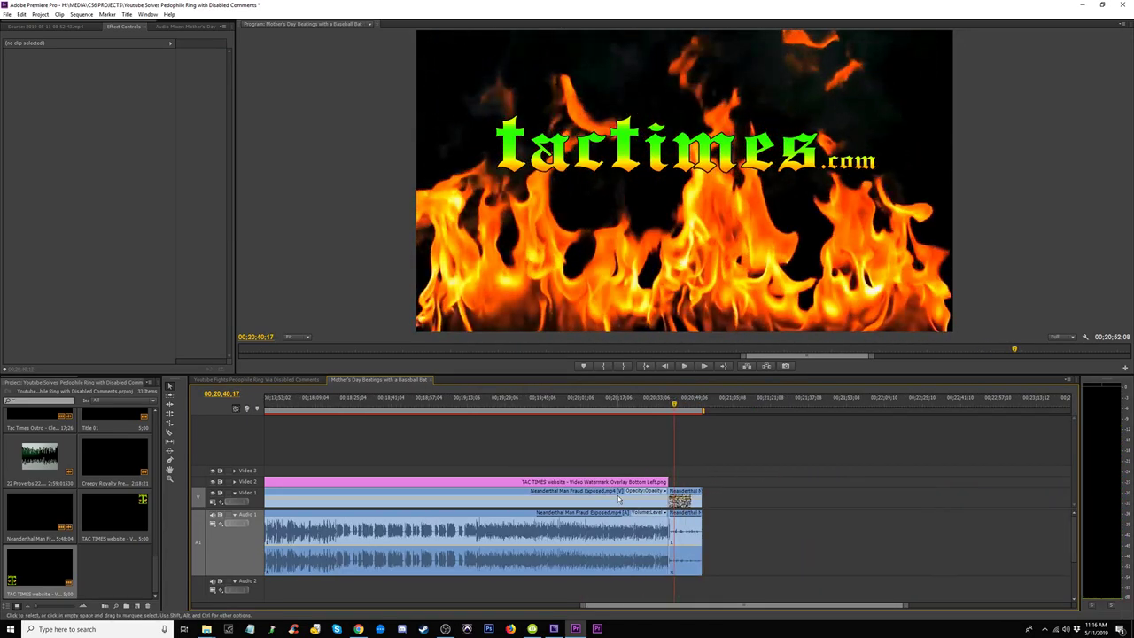
Trim the watermark's start to shortly after the intro title, at about 00;15;12
key(minus)
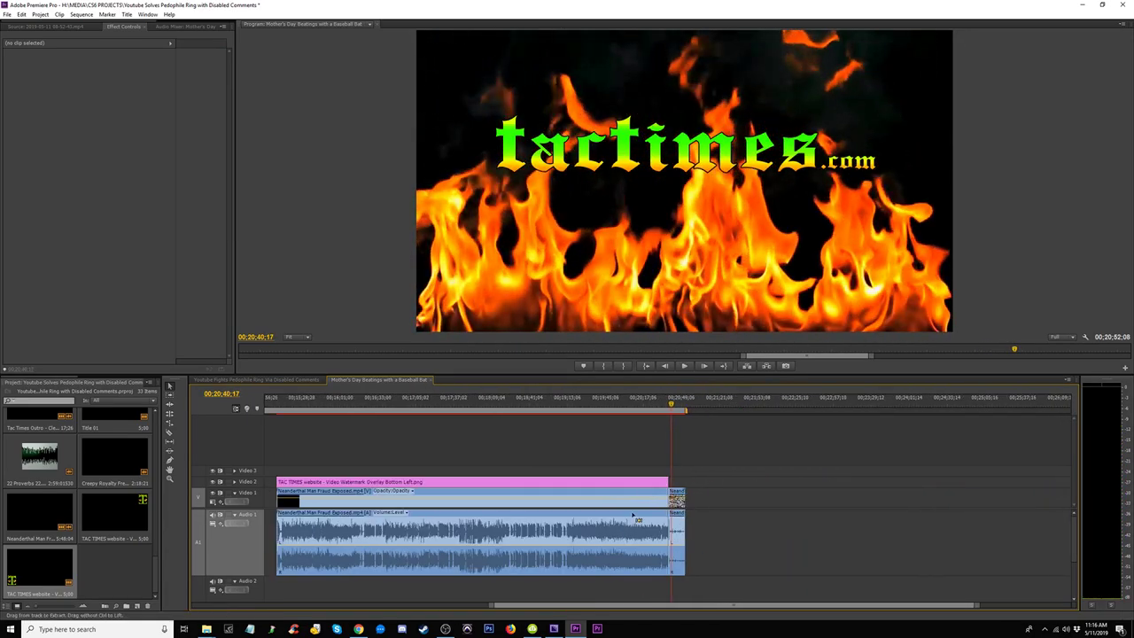
click(279, 403)
key(equal)
key(equal)
key(equal)
key(equal)
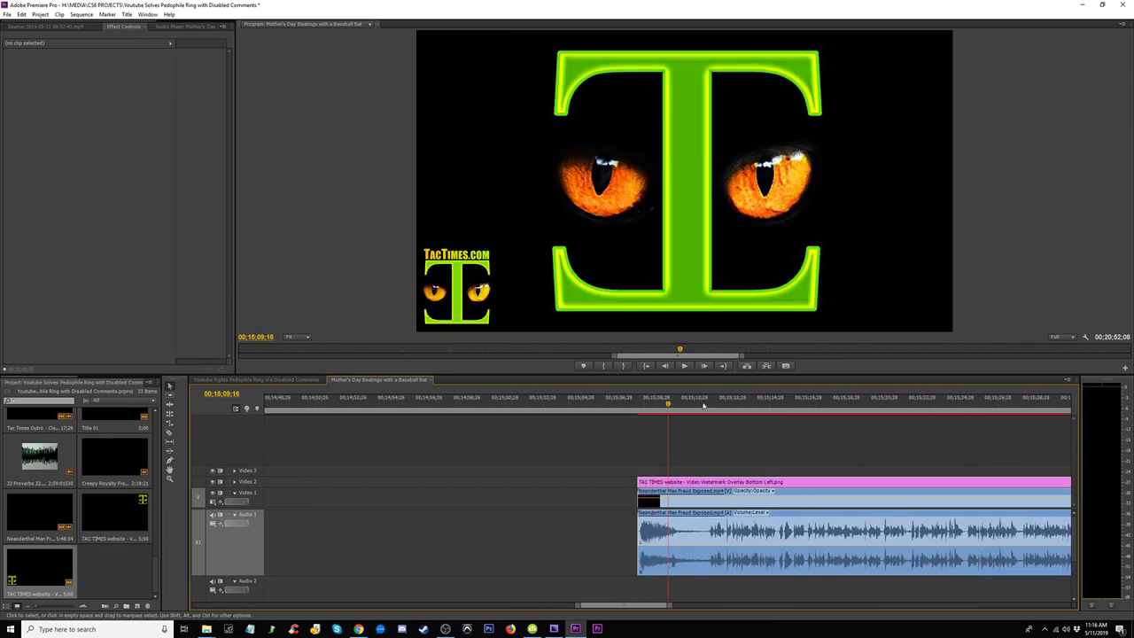
click(640, 406)
key(space)
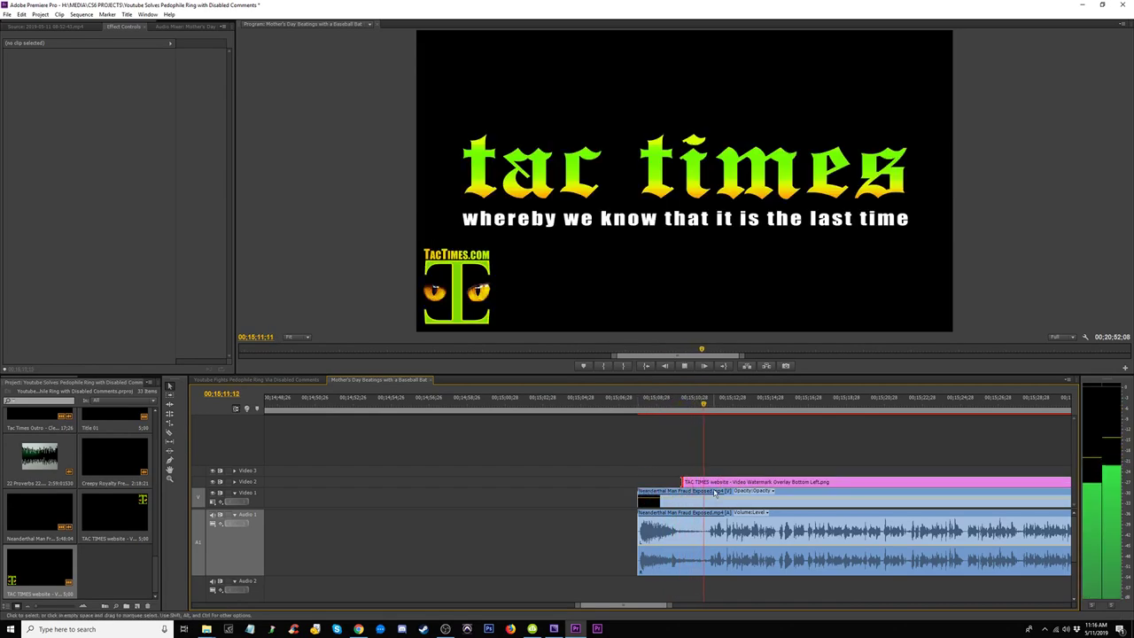
key(space)
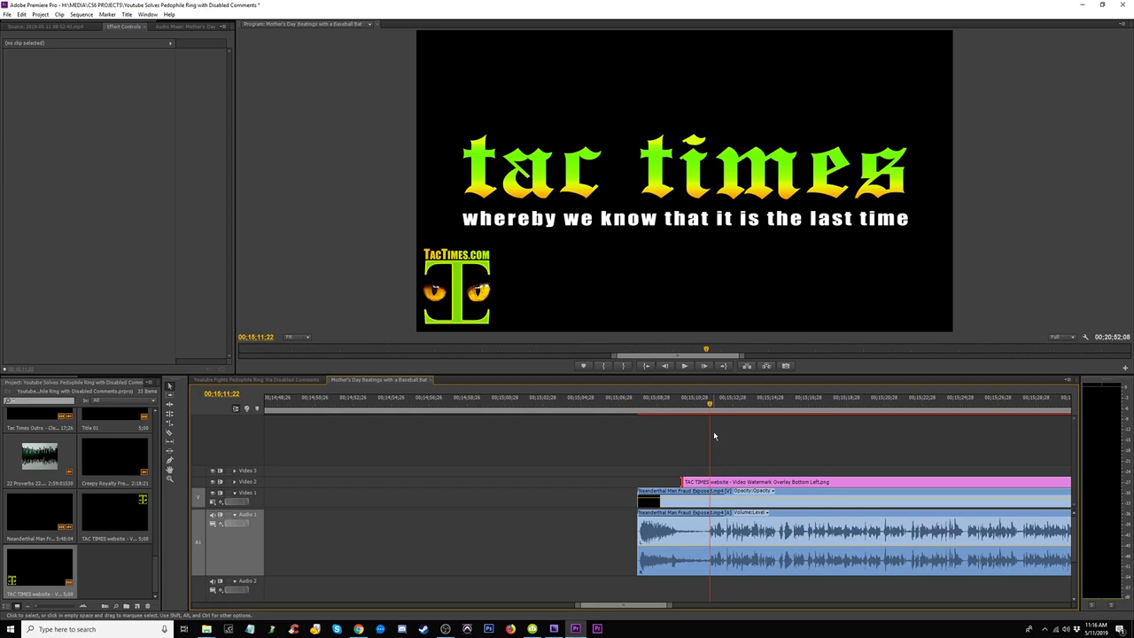
key(equal)
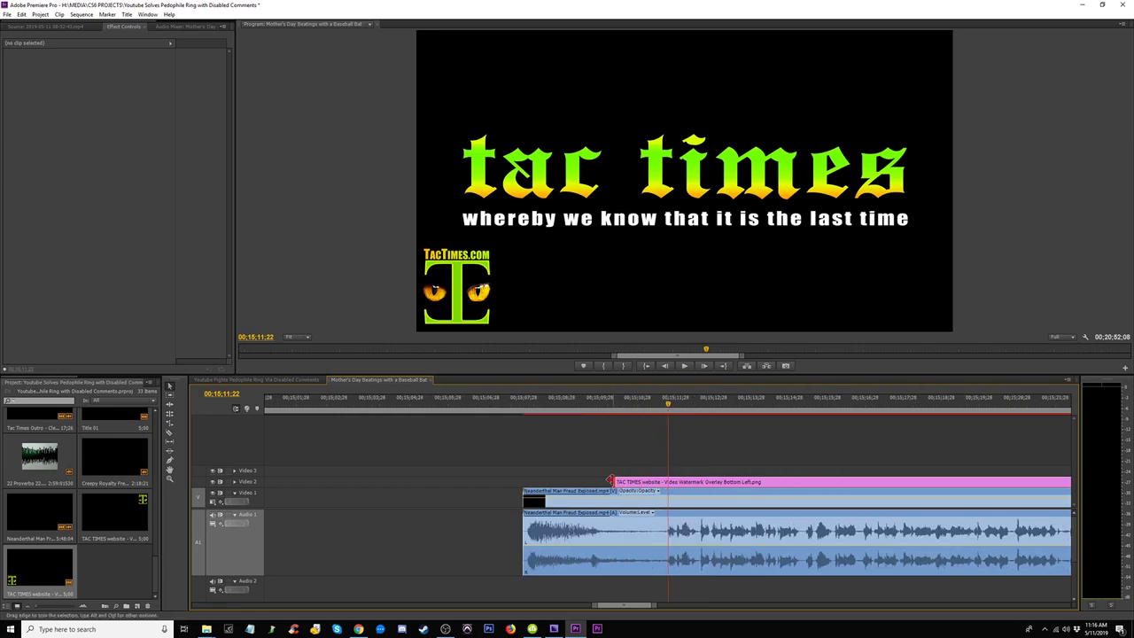
drag(610, 482, 694, 481)
Trim the Neanderthal clip's start to the static at about 00;15;11;24 and set the watermark's start to about 00;15;11;26
click(672, 403)
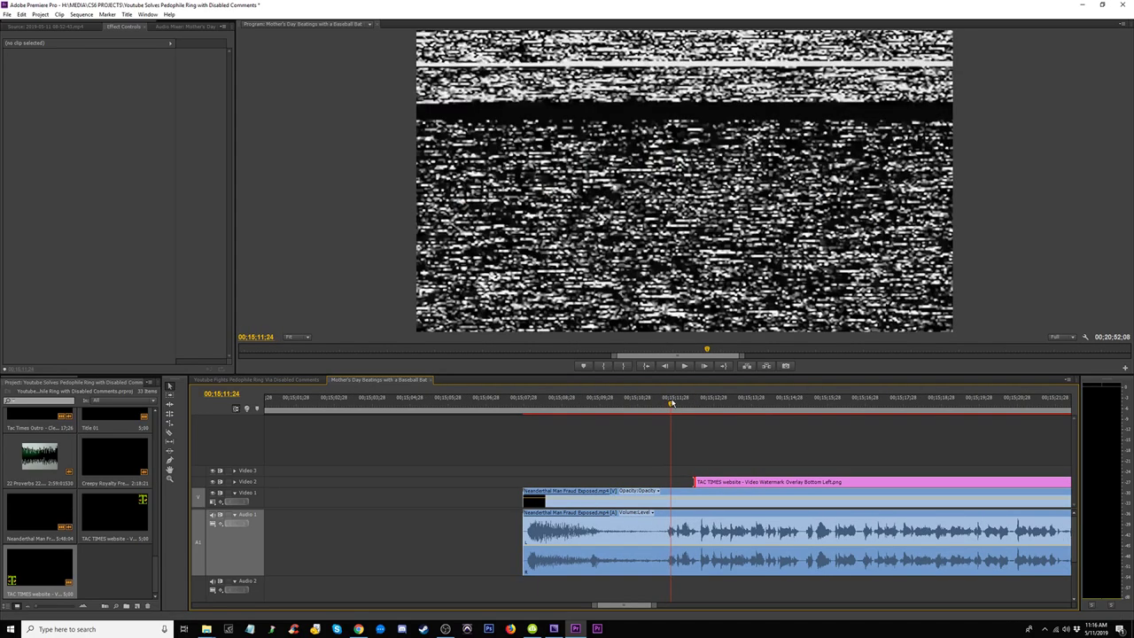
drag(523, 507, 667, 506)
key(Right)
key(Right)
key(Right)
key(Right)
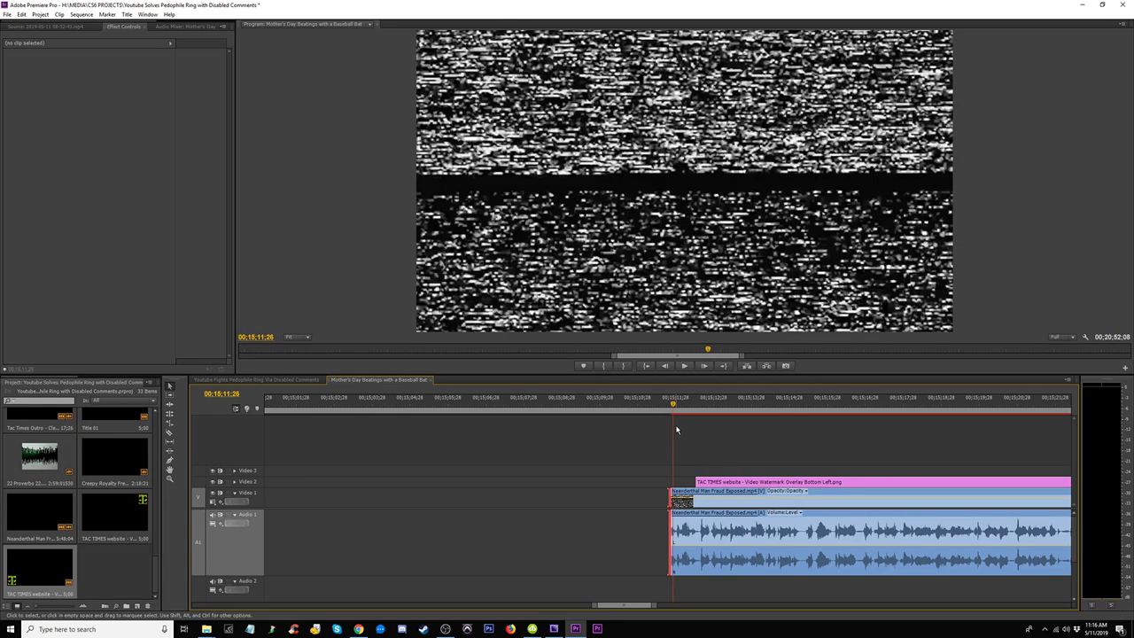
key(Left)
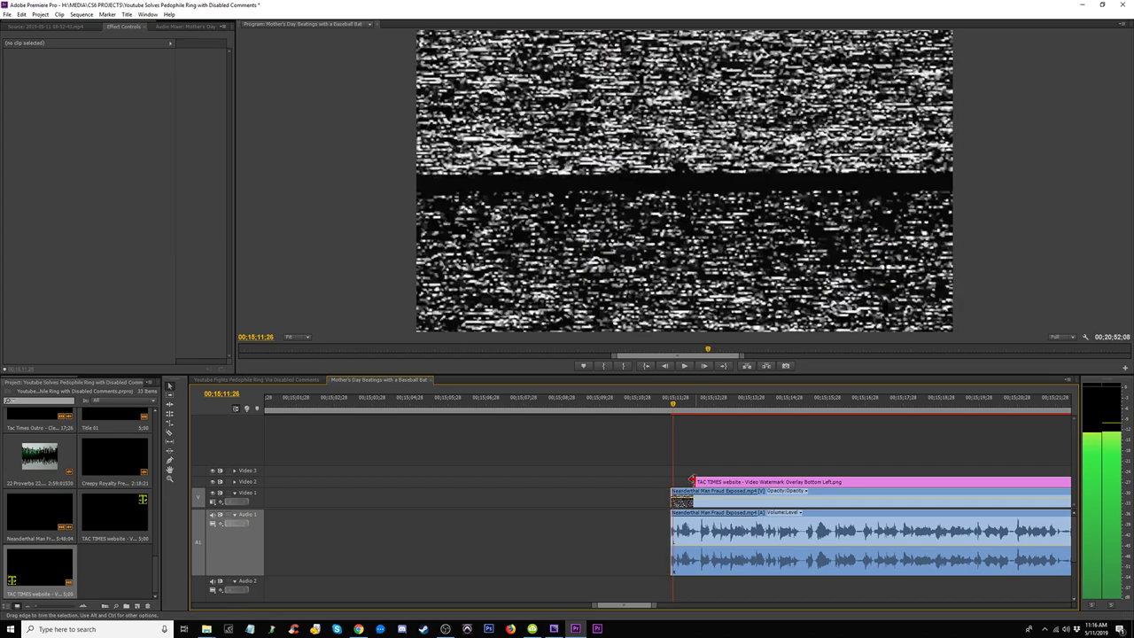
drag(709, 482, 672, 482)
key(Right)
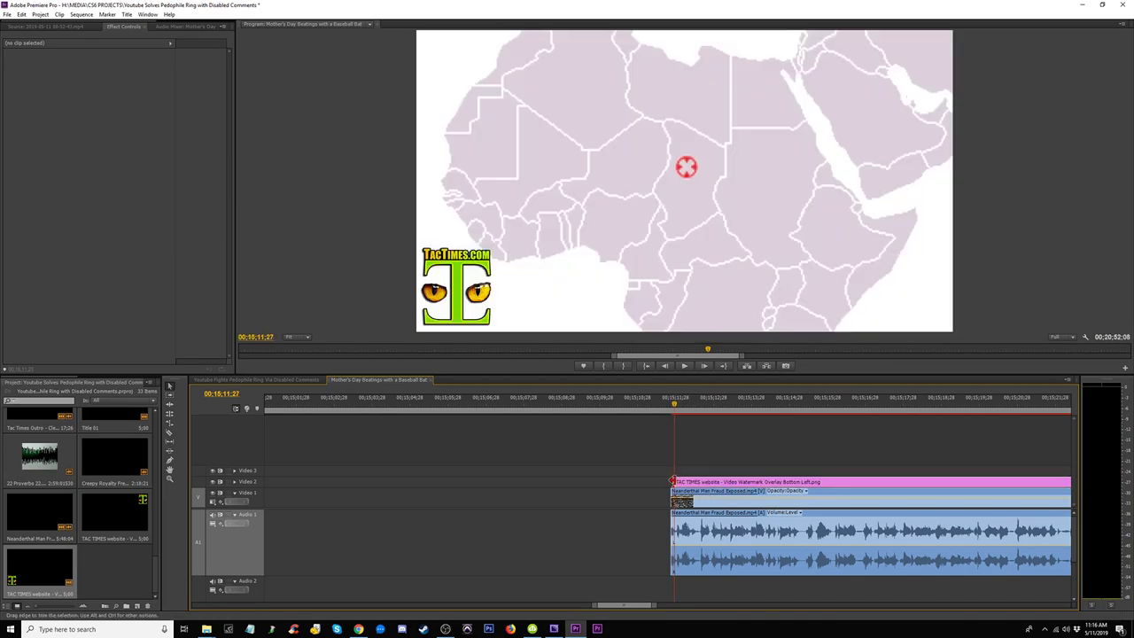
Extend the Neanderthal clip's start back to about 00;15;11;16 and review the opening frames
click(662, 403)
key(space)
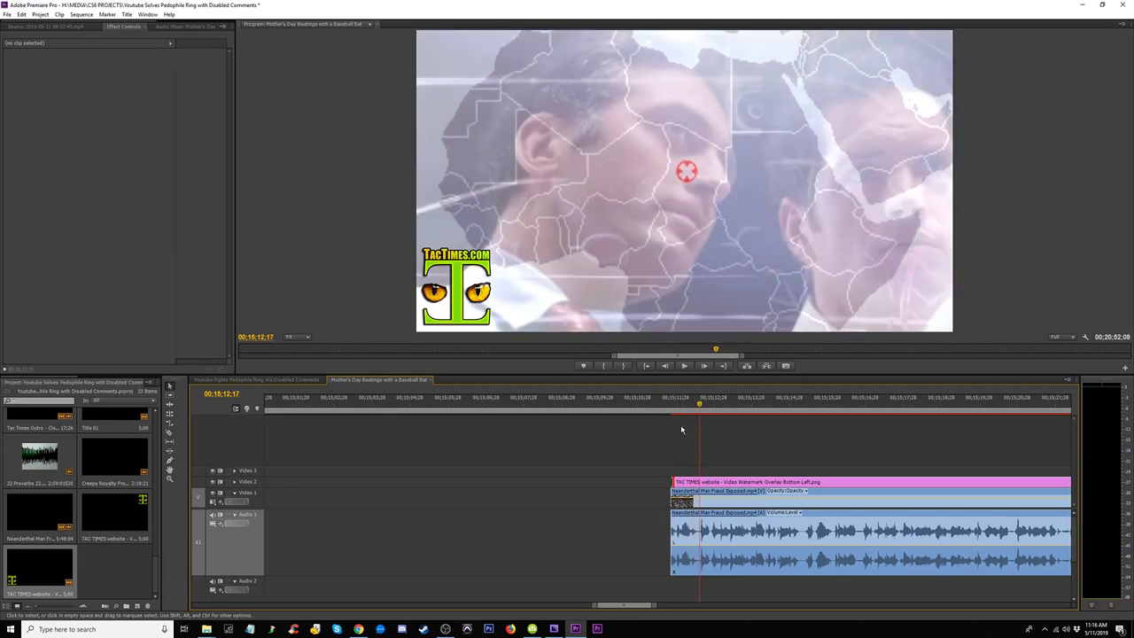
click(666, 404)
drag(668, 503, 658, 503)
click(658, 403)
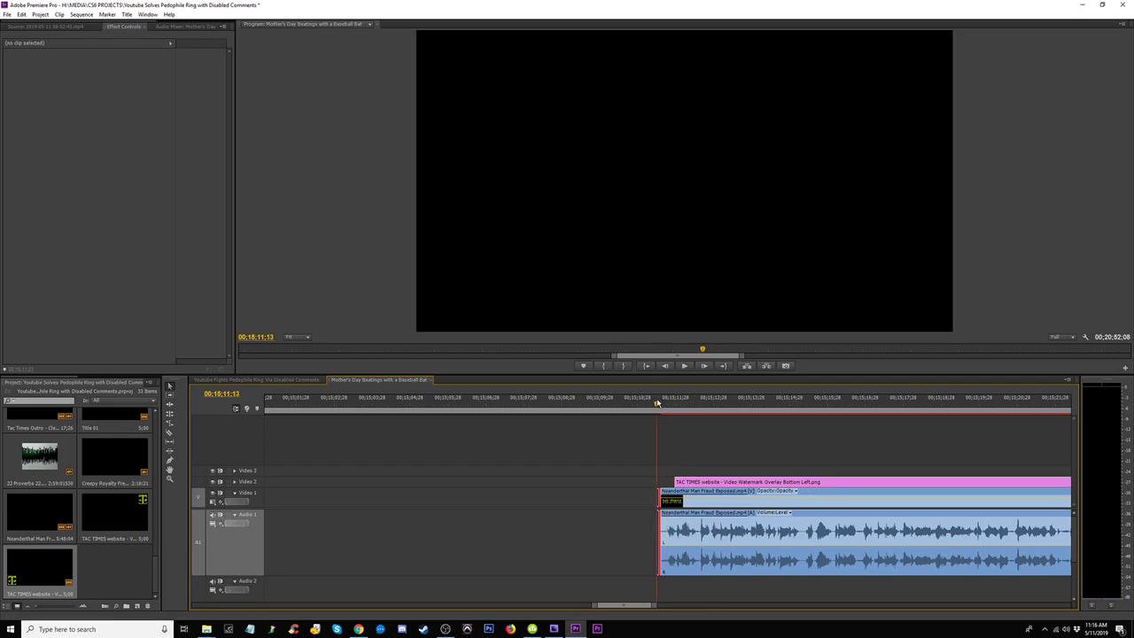
key(space)
key(space)
drag(658, 403, 668, 405)
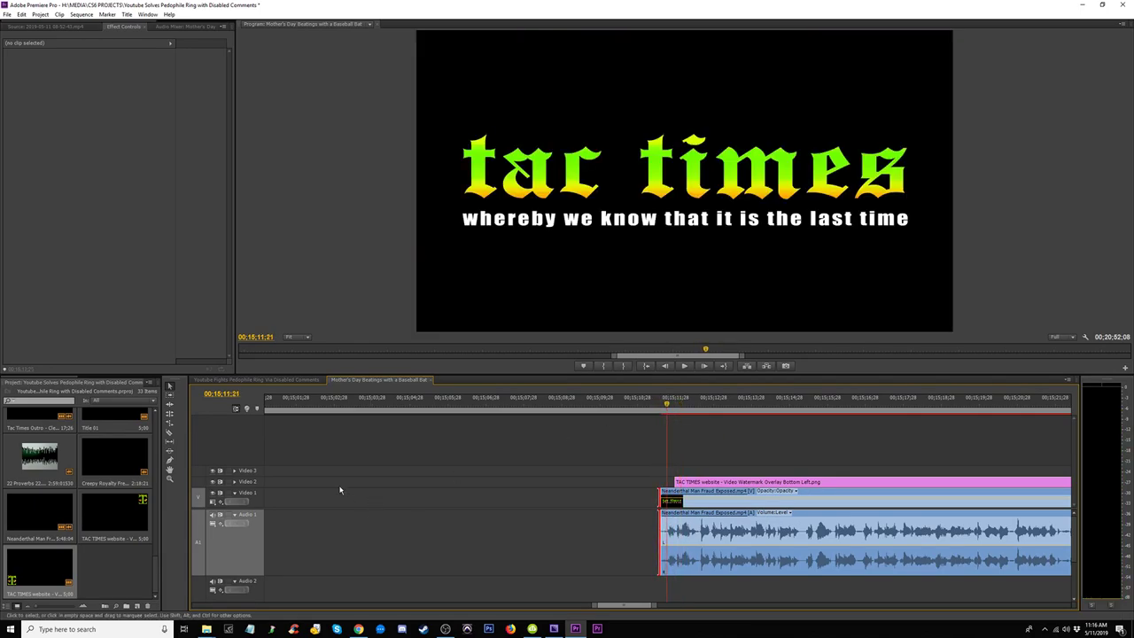
Import the New Tac Times Logo Cut clip from the TAC TIMES (Stock Clips) folder
double_click(110, 574)
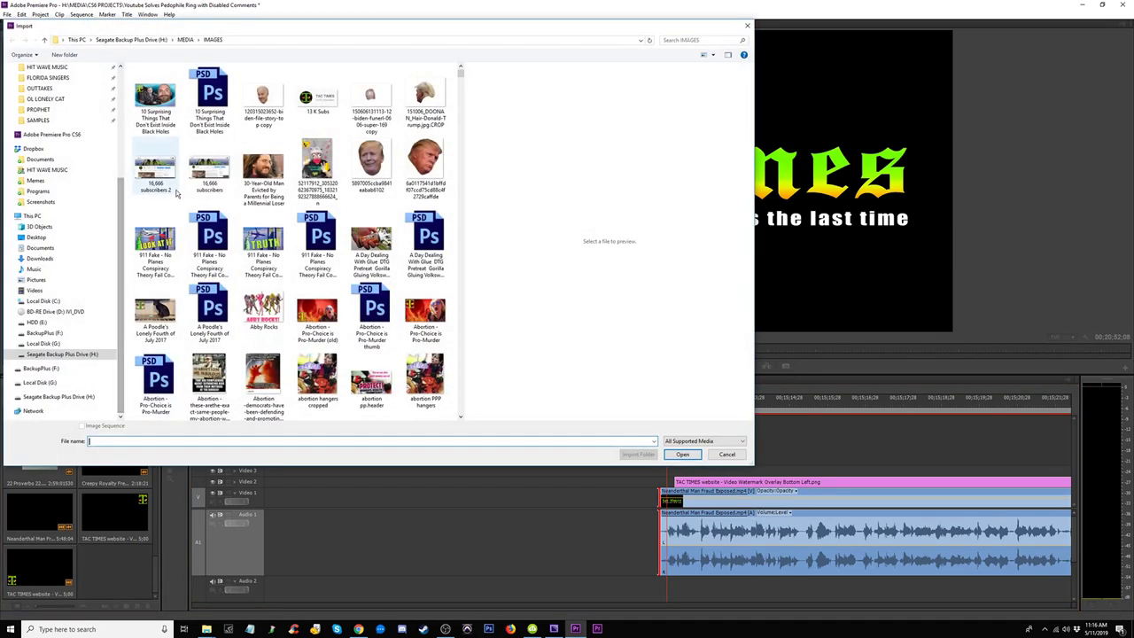
scroll(71, 177, up, 5)
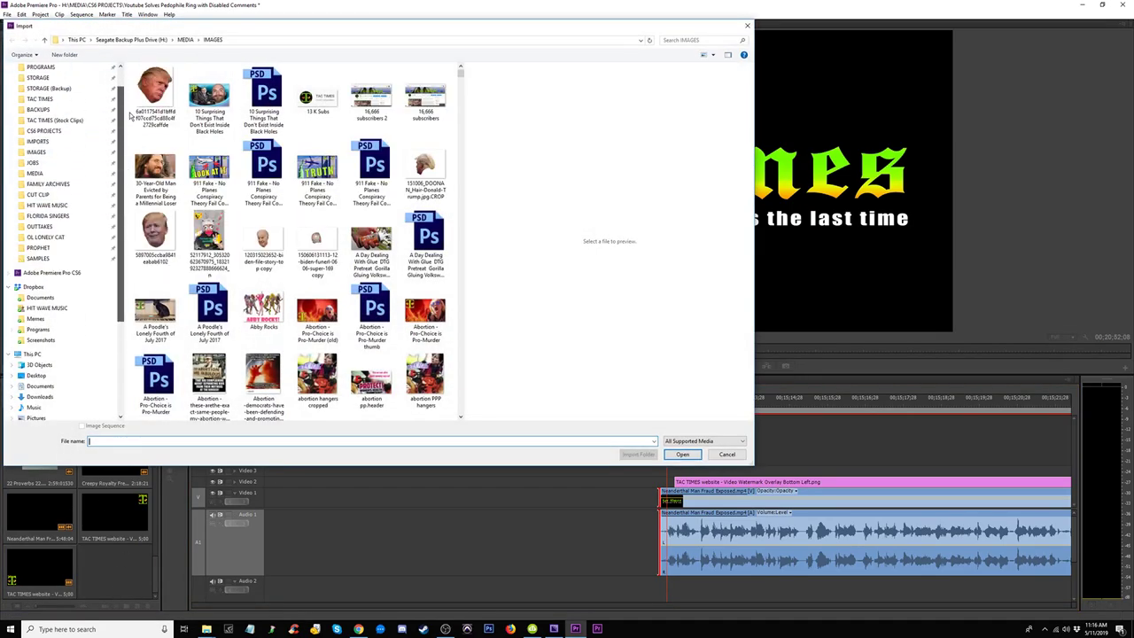
click(42, 110)
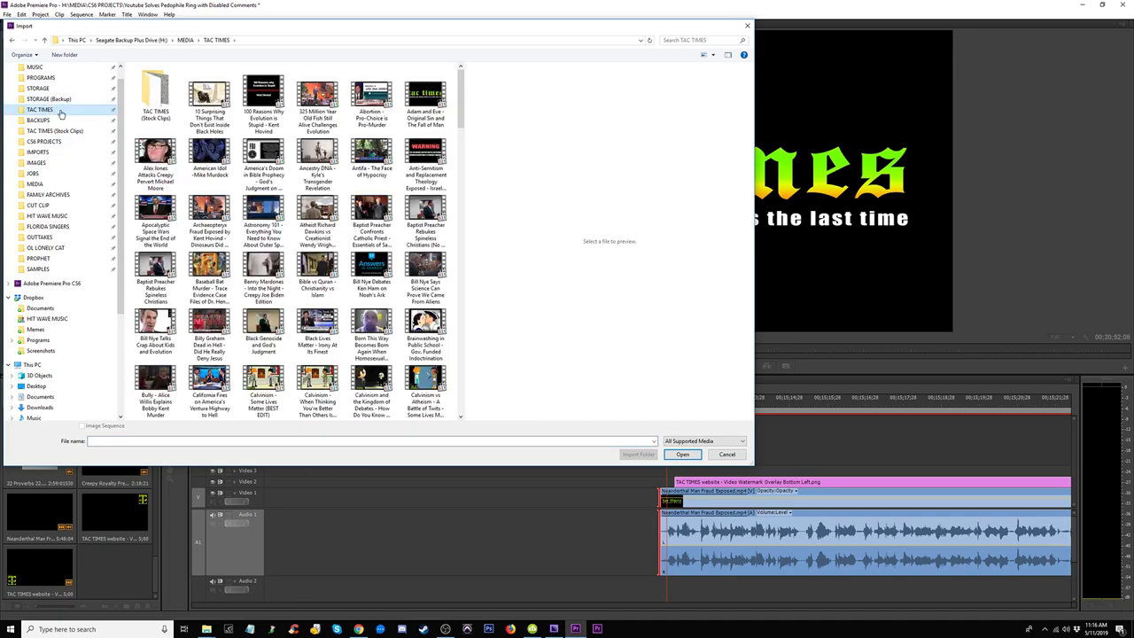
double_click(160, 86)
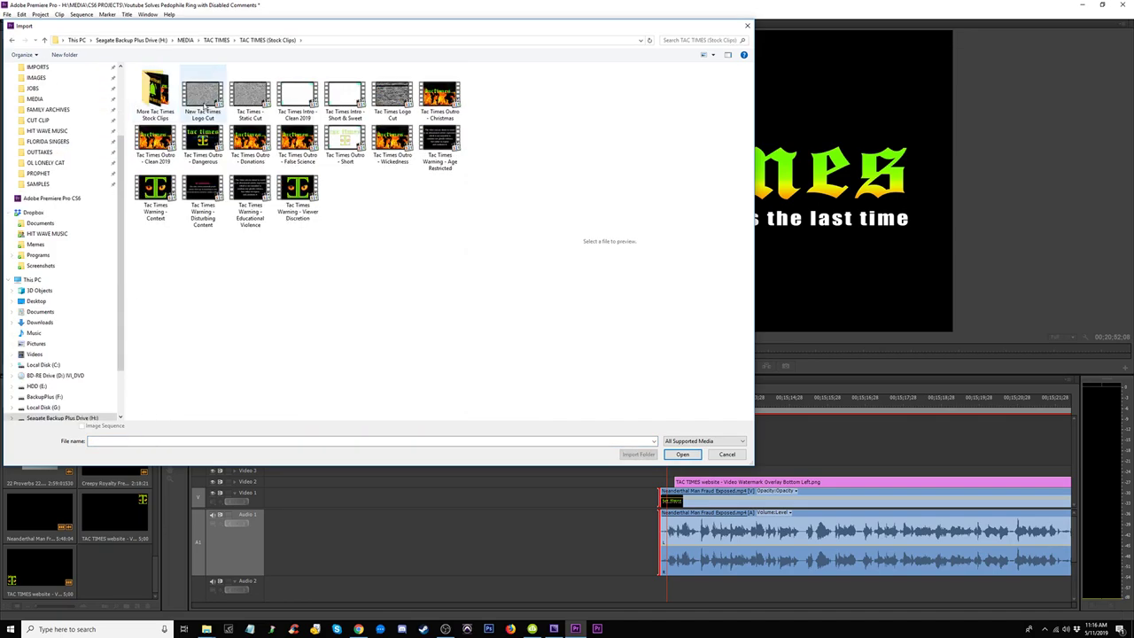
click(204, 97)
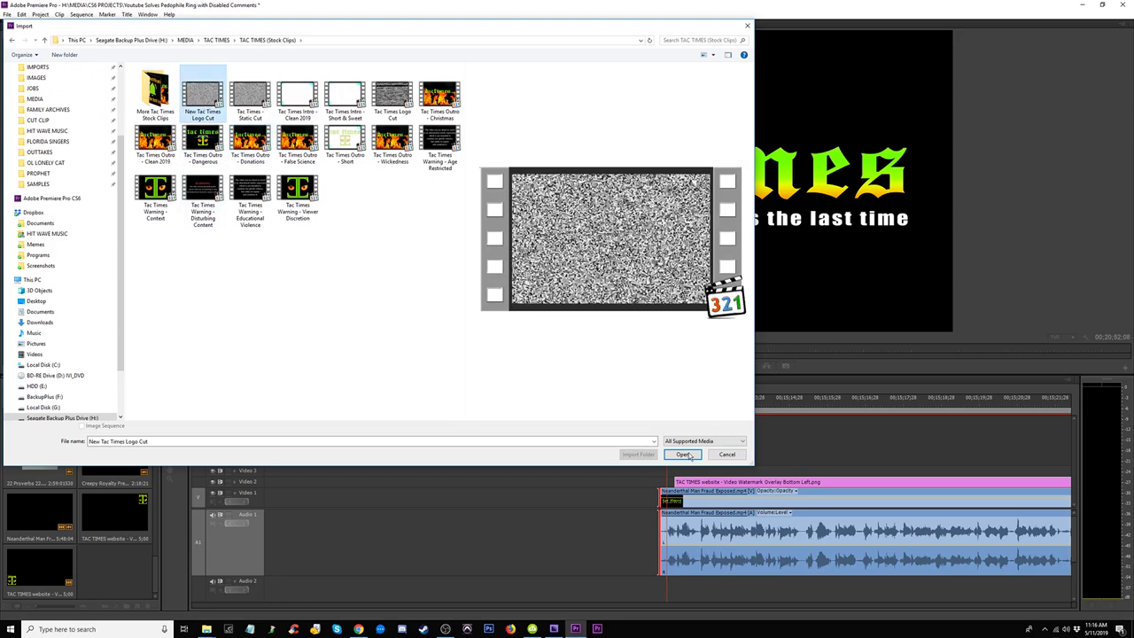
click(684, 455)
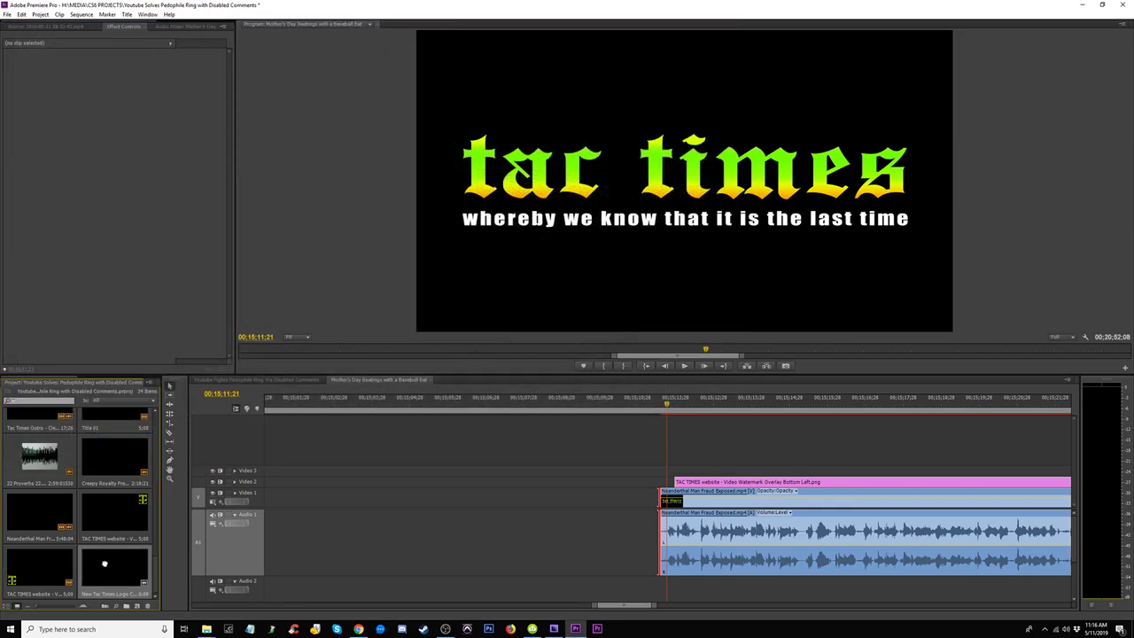
Place the New Tac Times Logo Cut on Video 1 at about 00;15;11;13, overlapping the Neanderthal clip's start, and play the transition
drag(105, 563, 657, 499)
click(647, 408)
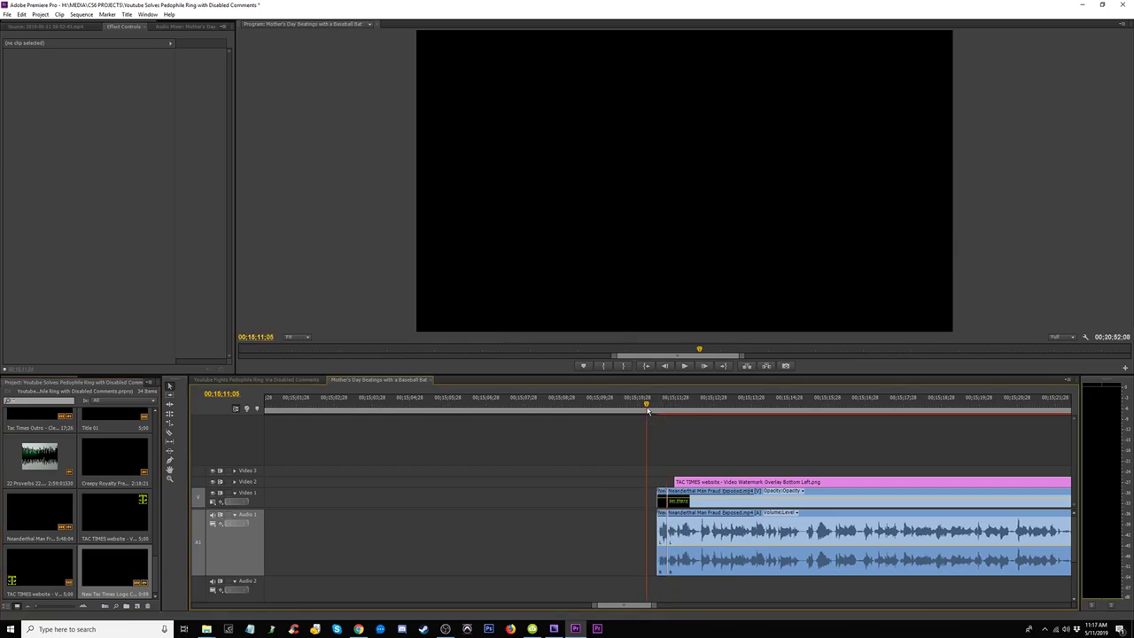
key(space)
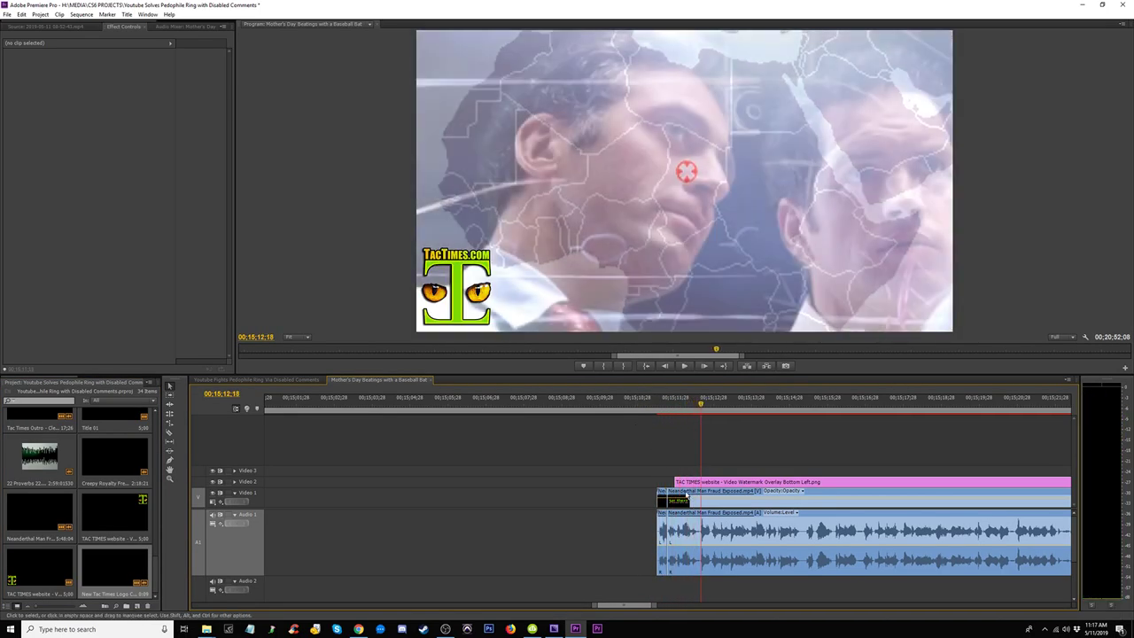
Move the logo cut clip so it ends at the watermark's start, about 00;15;11;27, and play the transition
key(=)
key(=)
drag(530, 407, 562, 408)
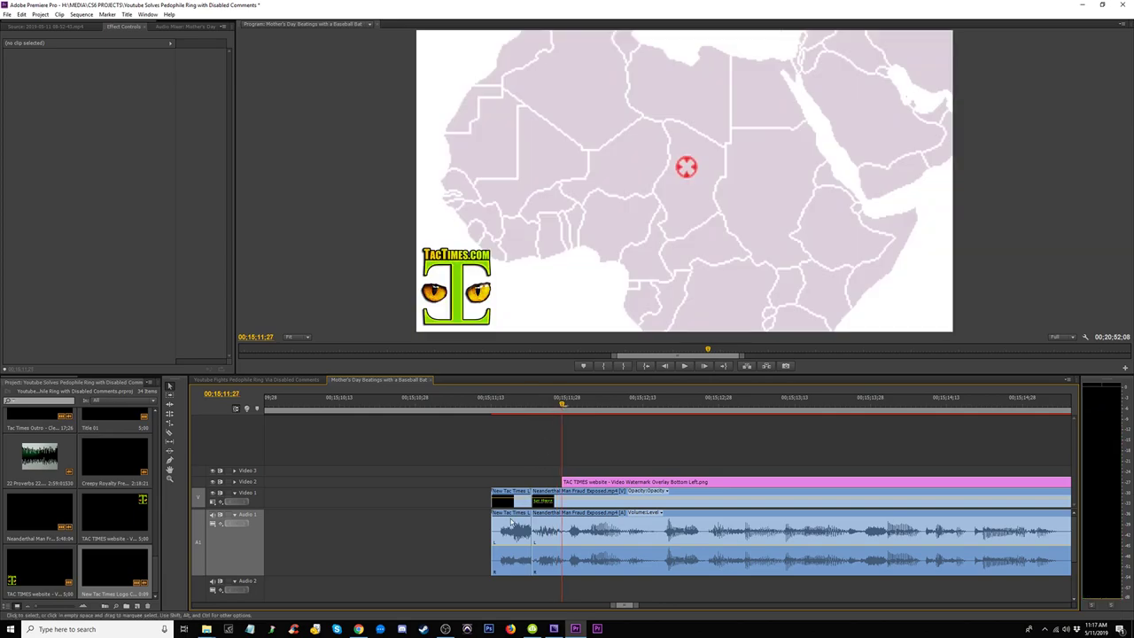
drag(506, 510, 537, 508)
click(491, 406)
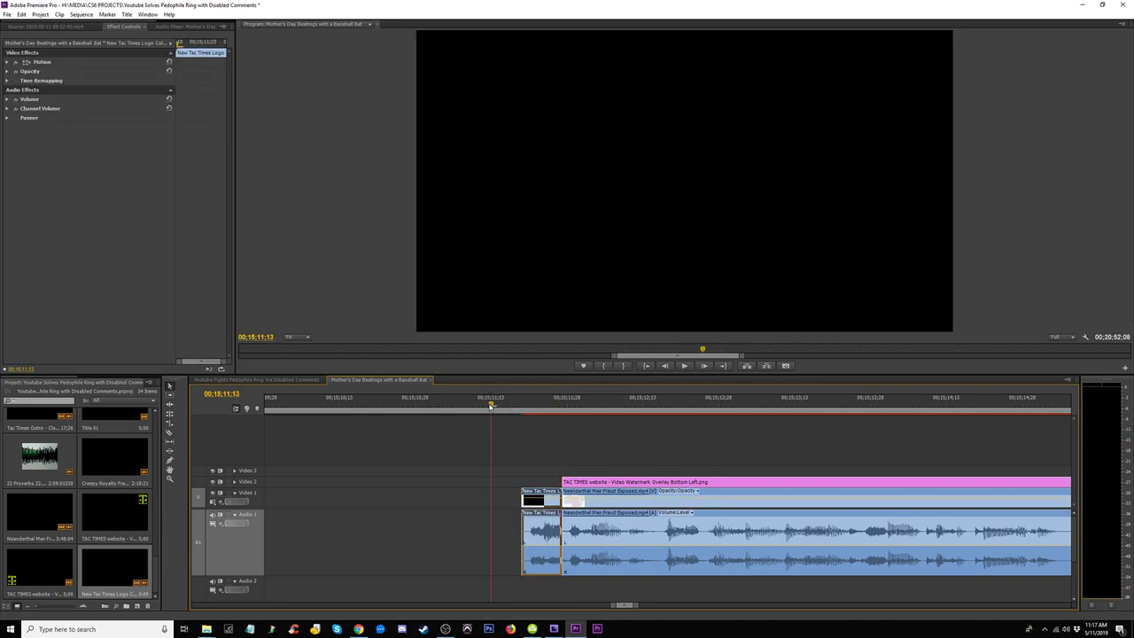
key(space)
Check the Neanderthal clip's footage and watermark by playing it at several points through to about 00;19;53
key(minus)
key(minus)
key(minus)
key(minus)
key(minus)
key(minus)
key(minus)
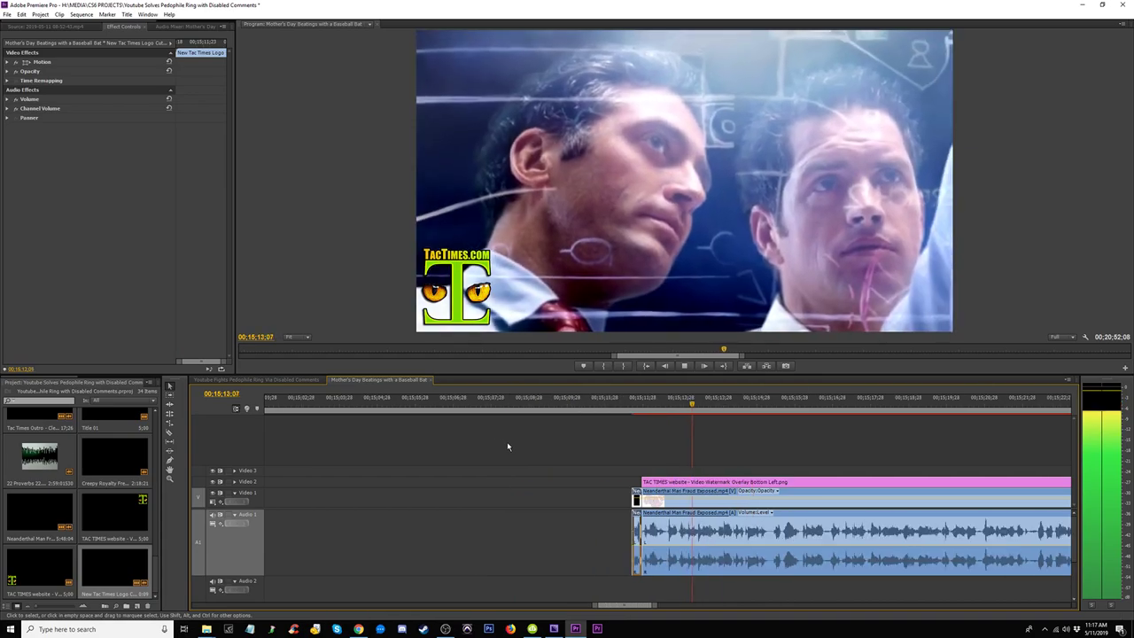
key(minus)
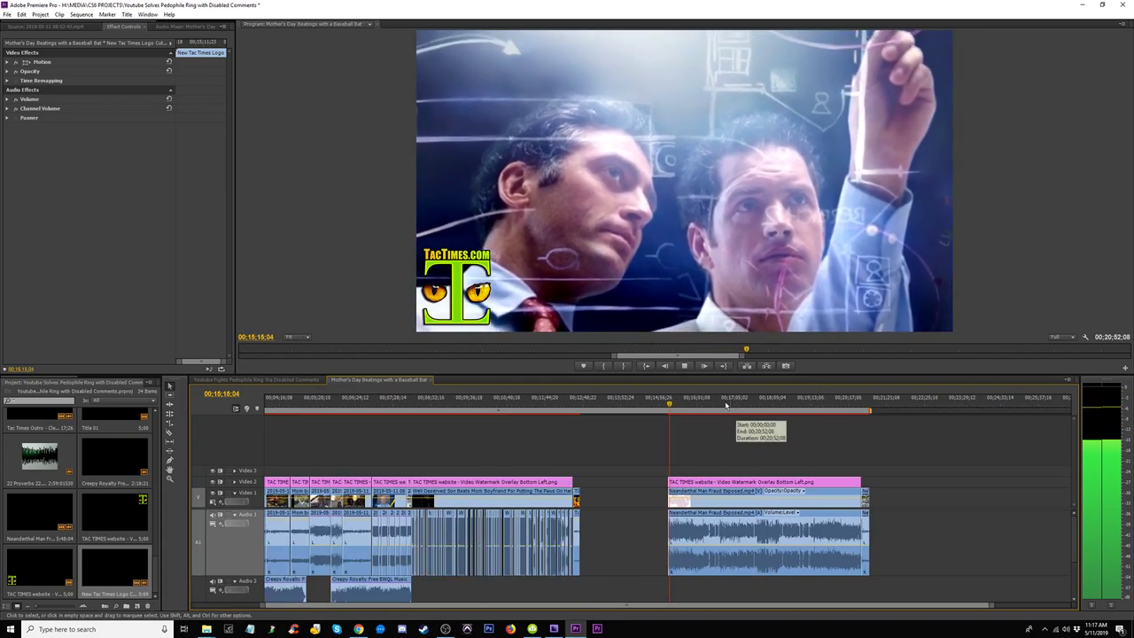
click(725, 406)
key(equal)
key(equal)
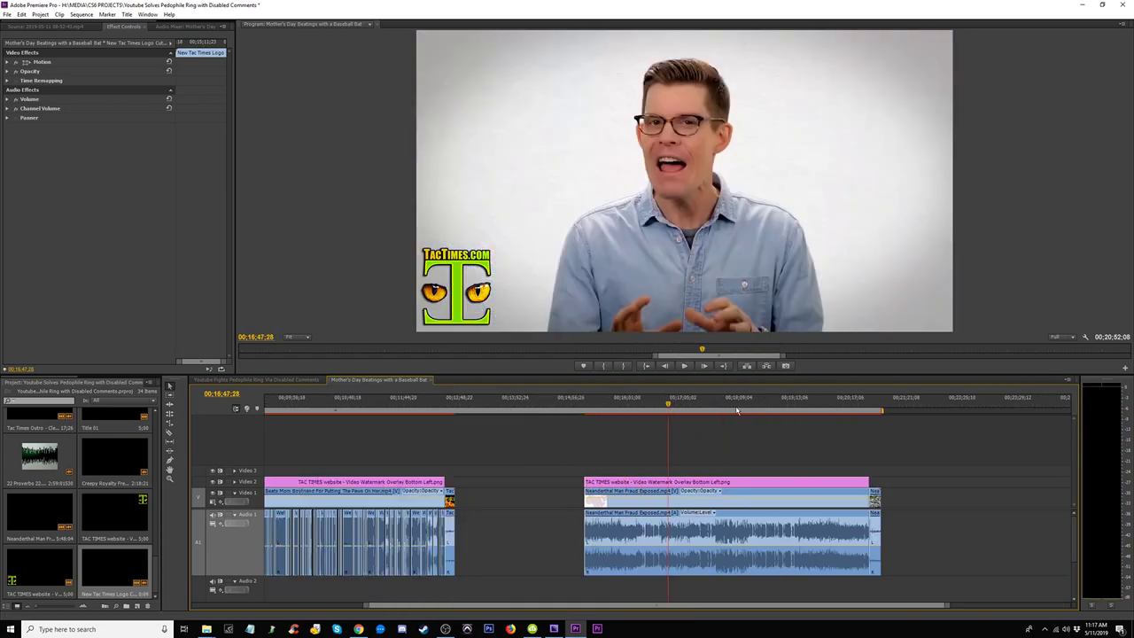
click(806, 406)
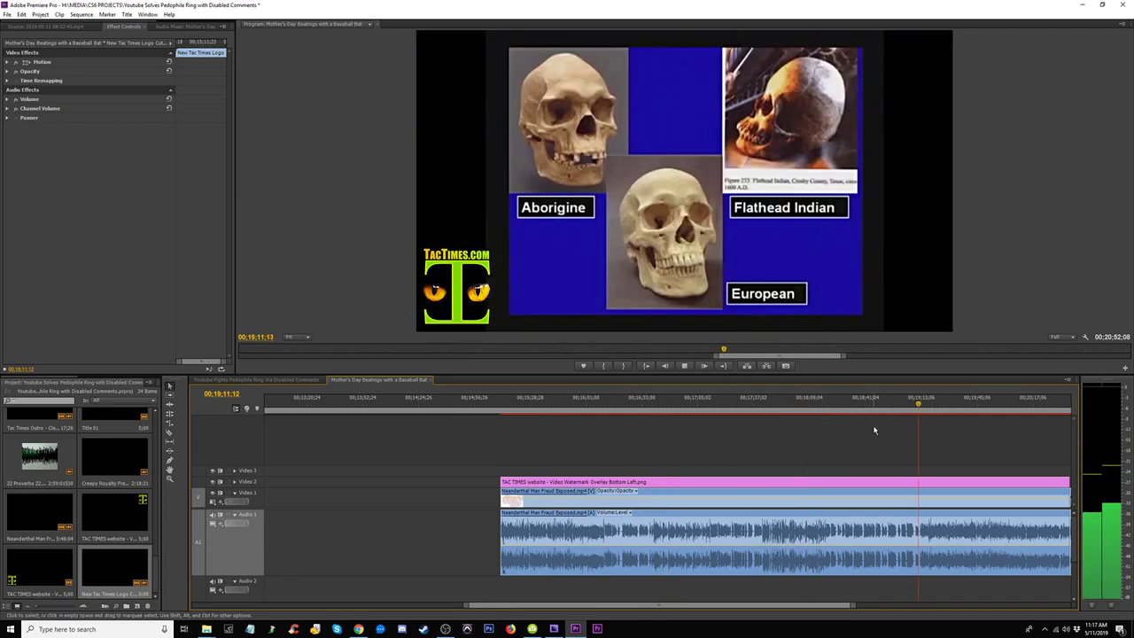
click(988, 406)
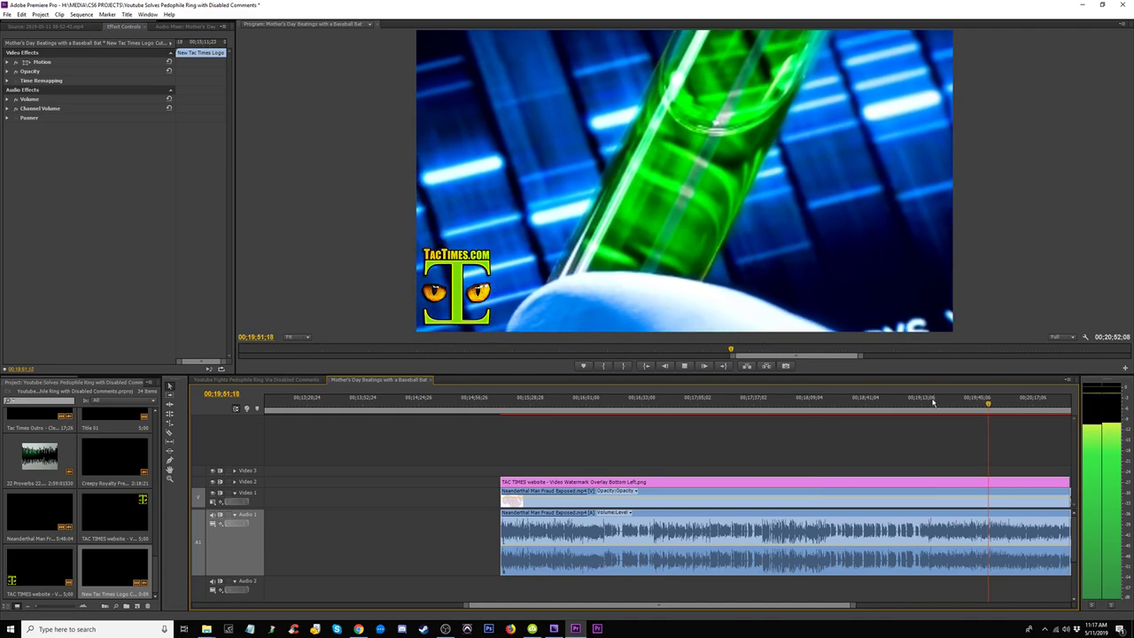
key(minus)
key(minus)
key(space)
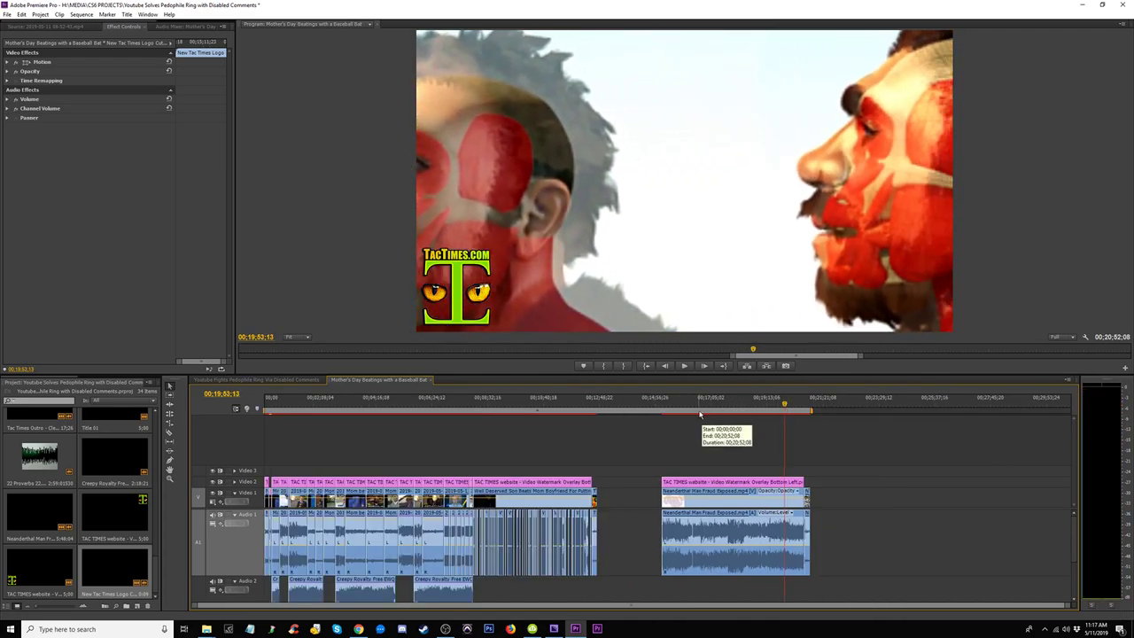
key(equal)
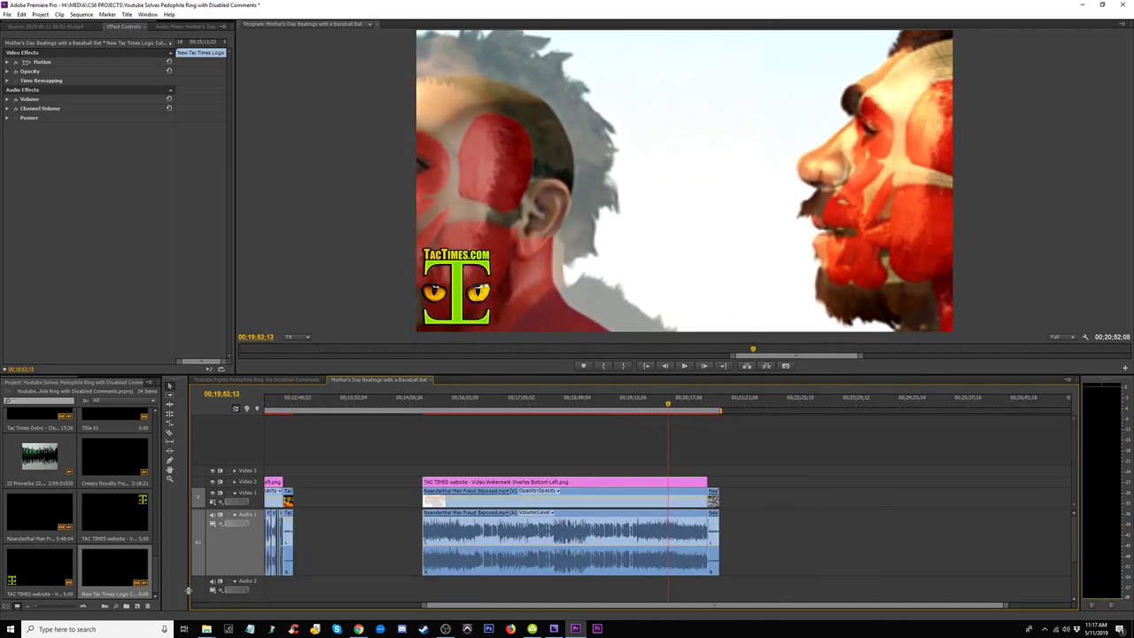
Create an adjustment layer and place it on Video 3, stretched to span the watermark over the Neanderthal clip
click(134, 608)
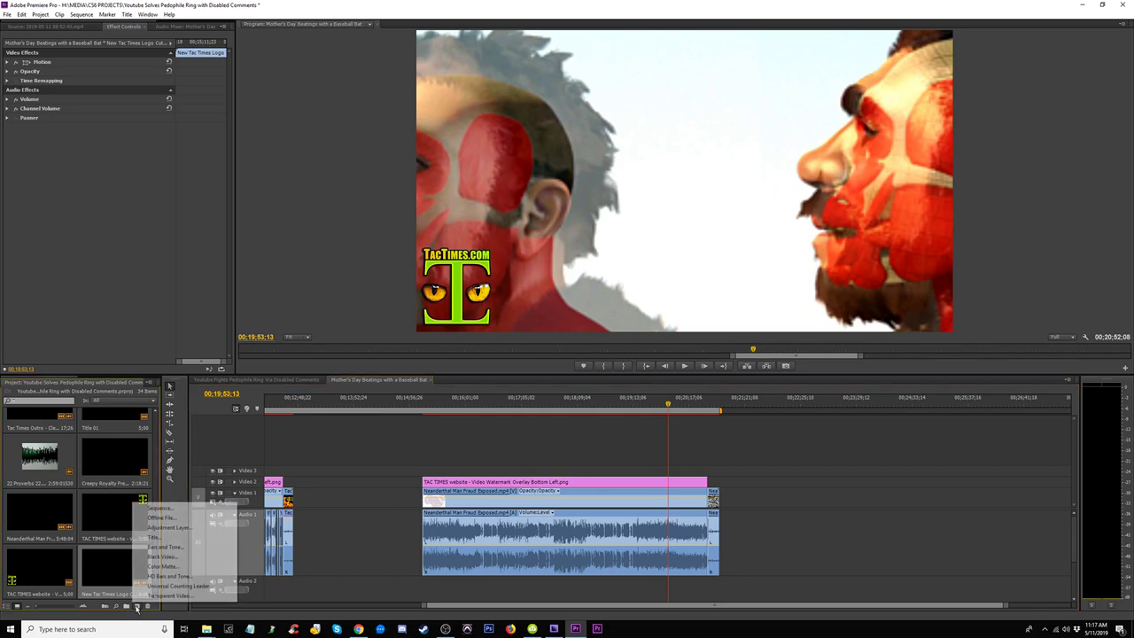
click(171, 529)
click(583, 345)
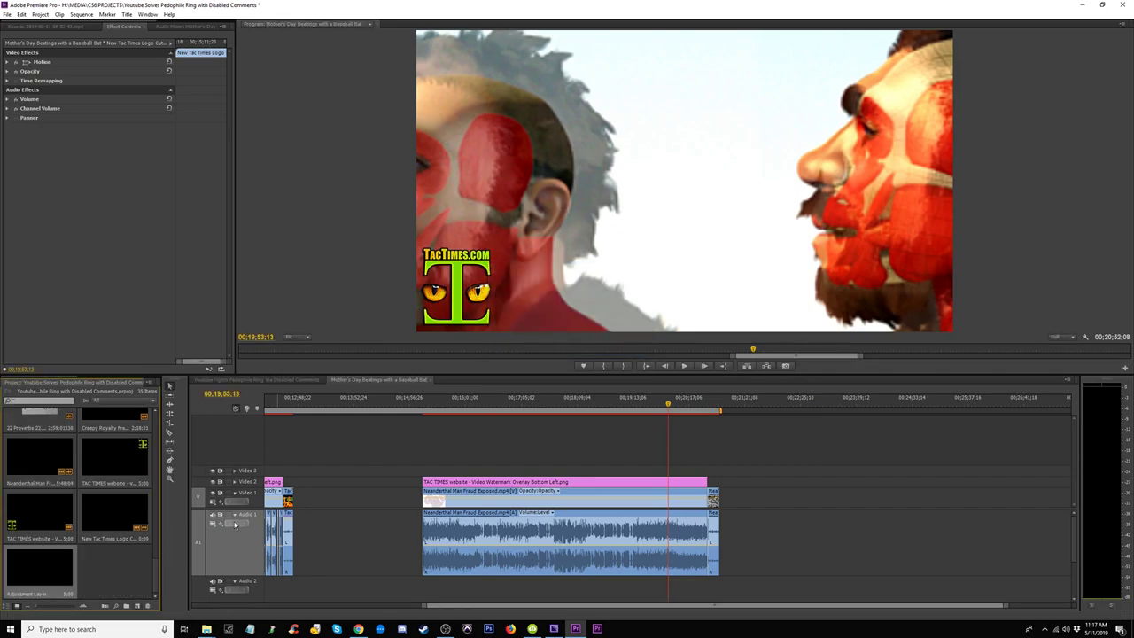
drag(31, 577, 632, 465)
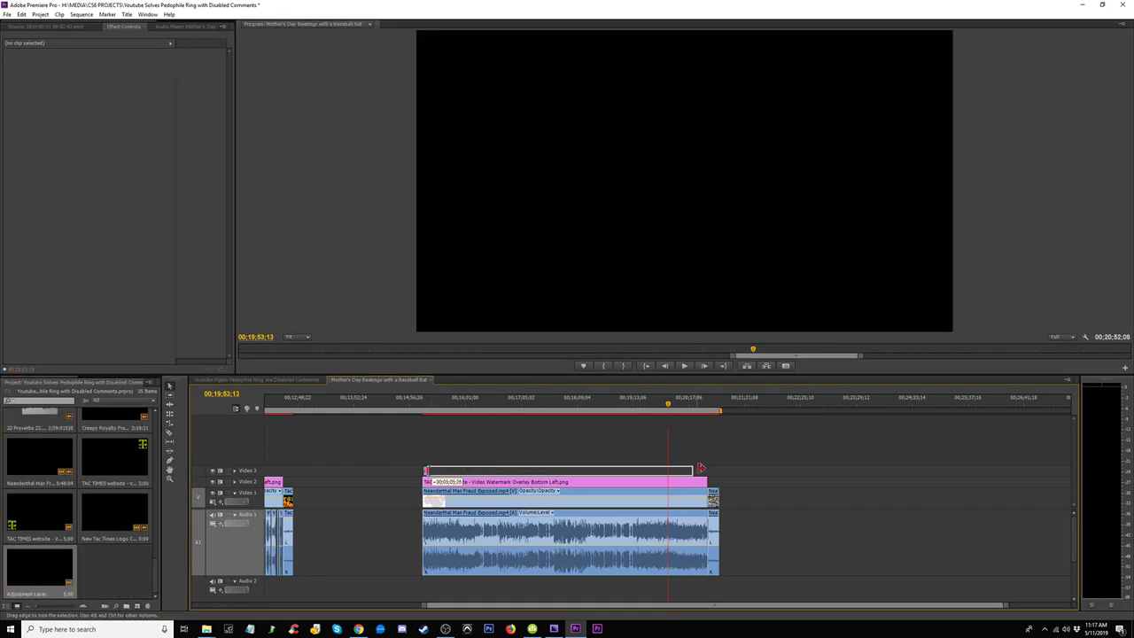
drag(713, 470, 713, 469)
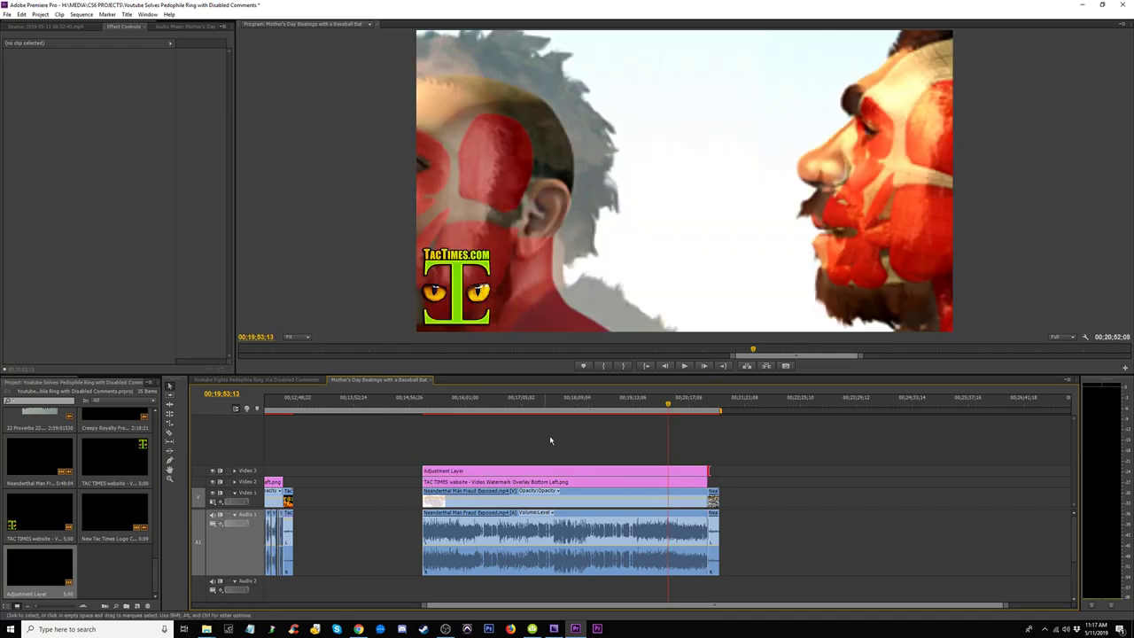
Apply the Fast Color Corrector effect to the adjustment layer, previewing the speaker's shot at 00;16;36;02
click(559, 400)
click(496, 404)
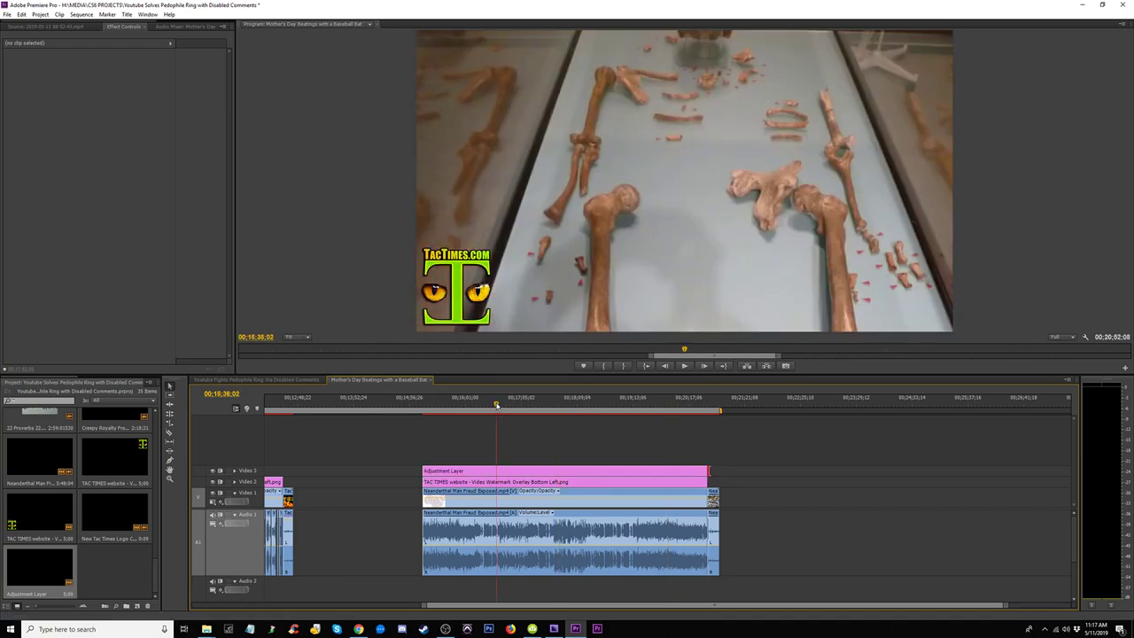
click(505, 470)
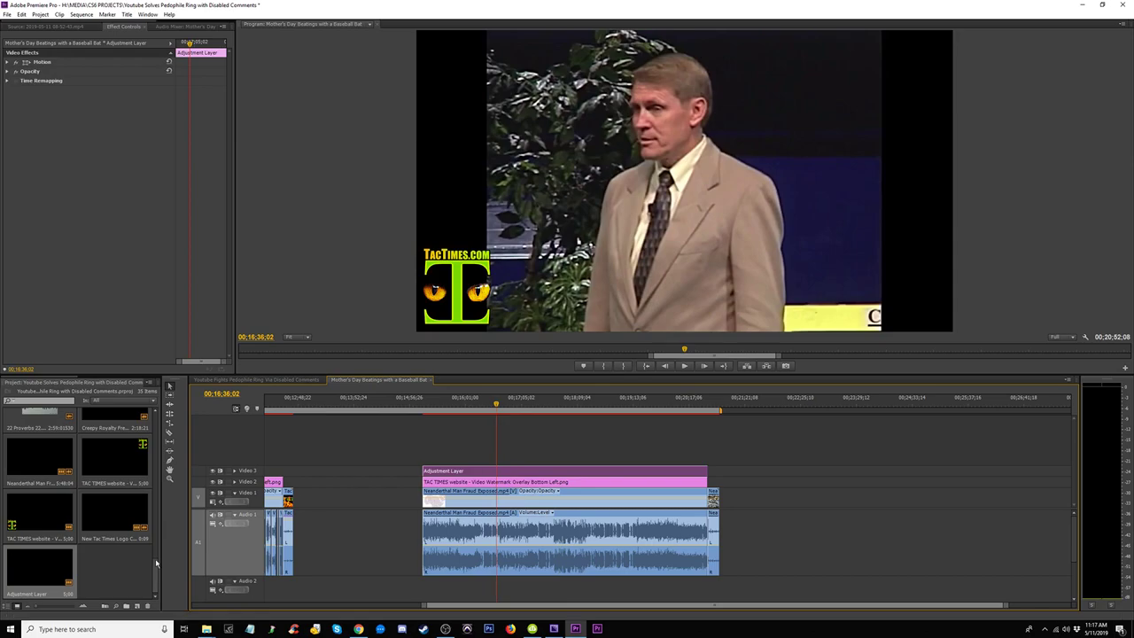
drag(75, 378, 184, 380)
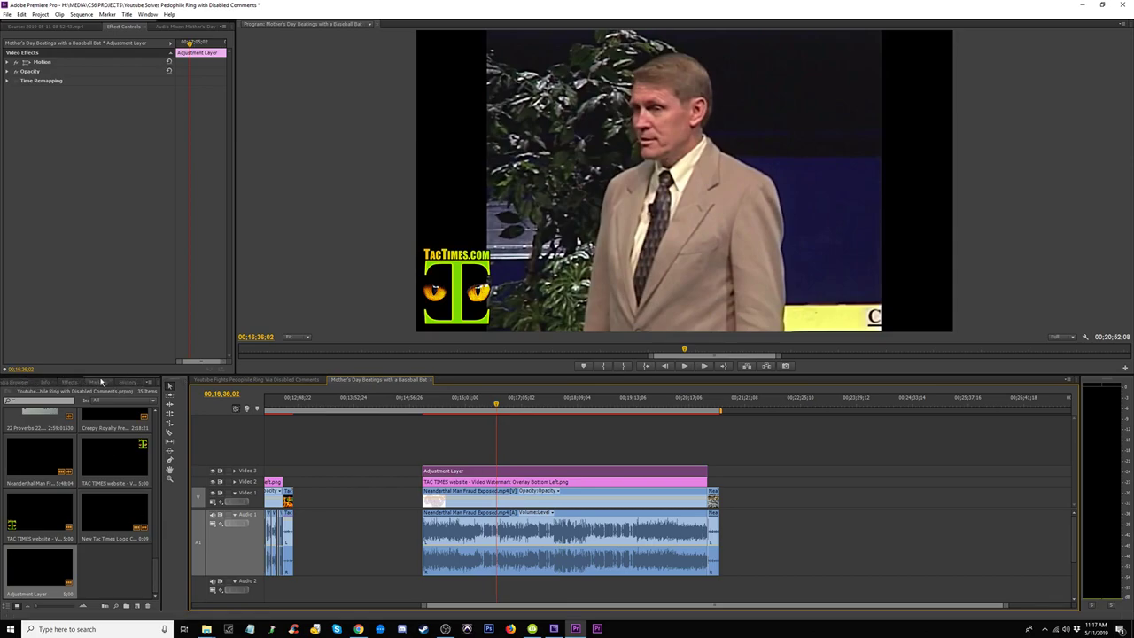
click(70, 382)
scroll(59, 570, down, 2)
drag(51, 534, 510, 471)
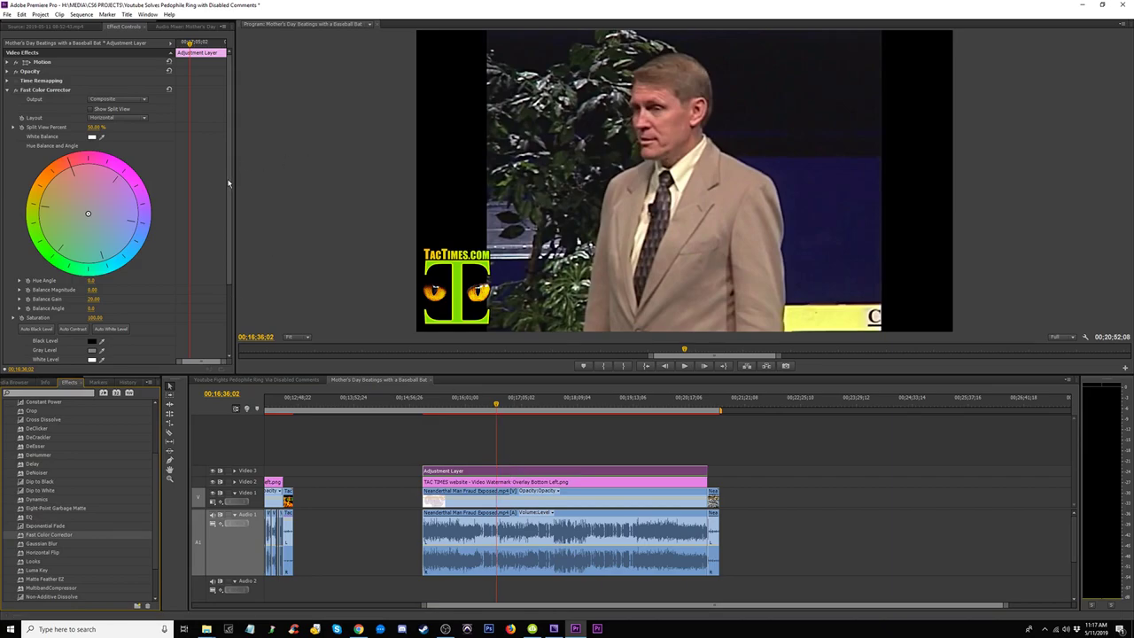
Set the Fast Color Corrector's input black level to 3, input gray level to 1.2 and saturation to 115
scroll(94, 319, down, 2)
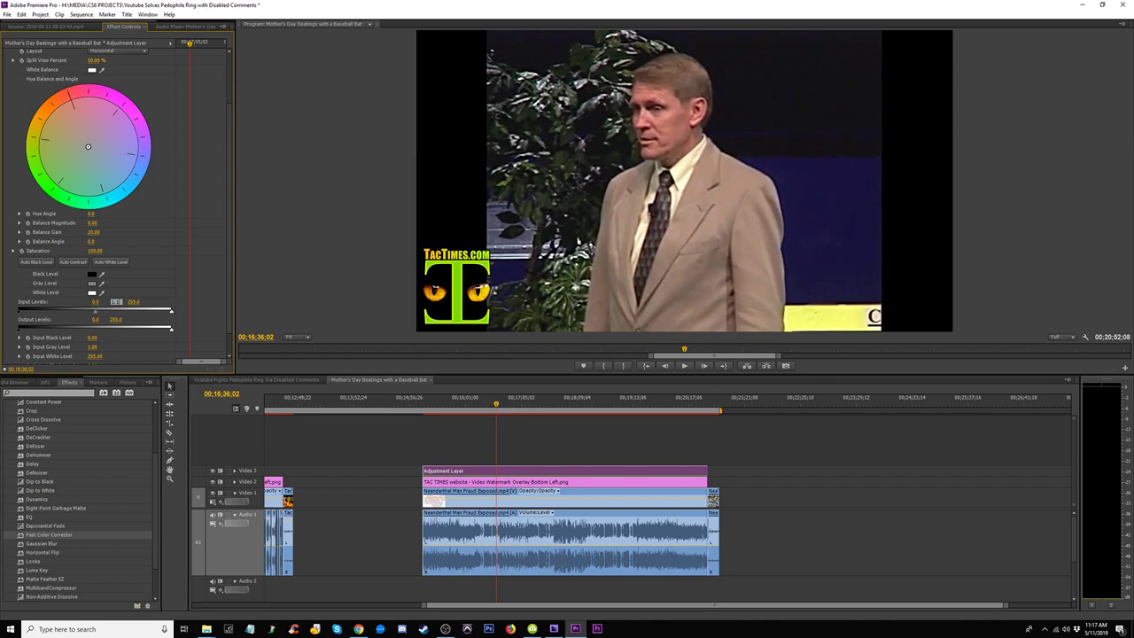
click(135, 319)
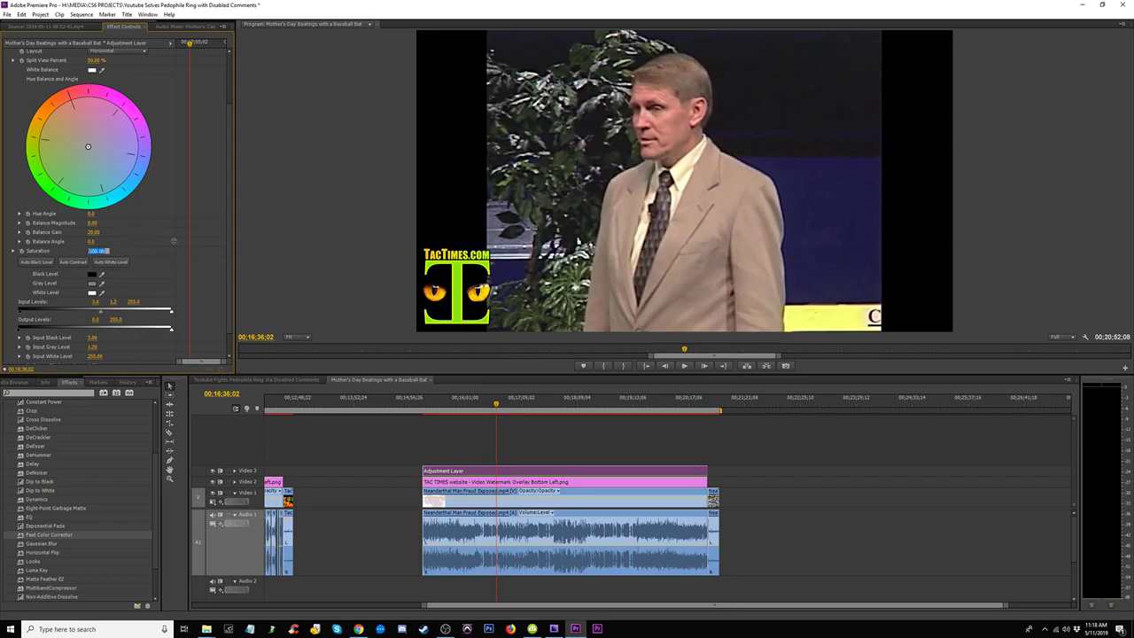
text(115)
key(Return)
Toggle the Fast Color Corrector off and on to compare the picture with and without the correction
scroll(107, 157, up, 3)
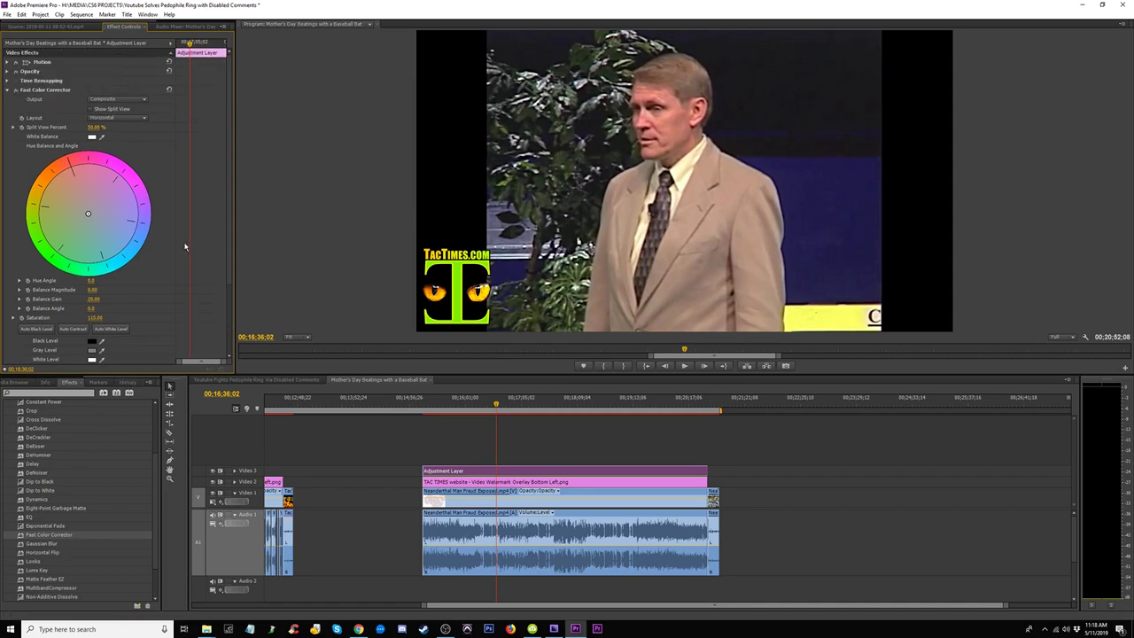
click(16, 90)
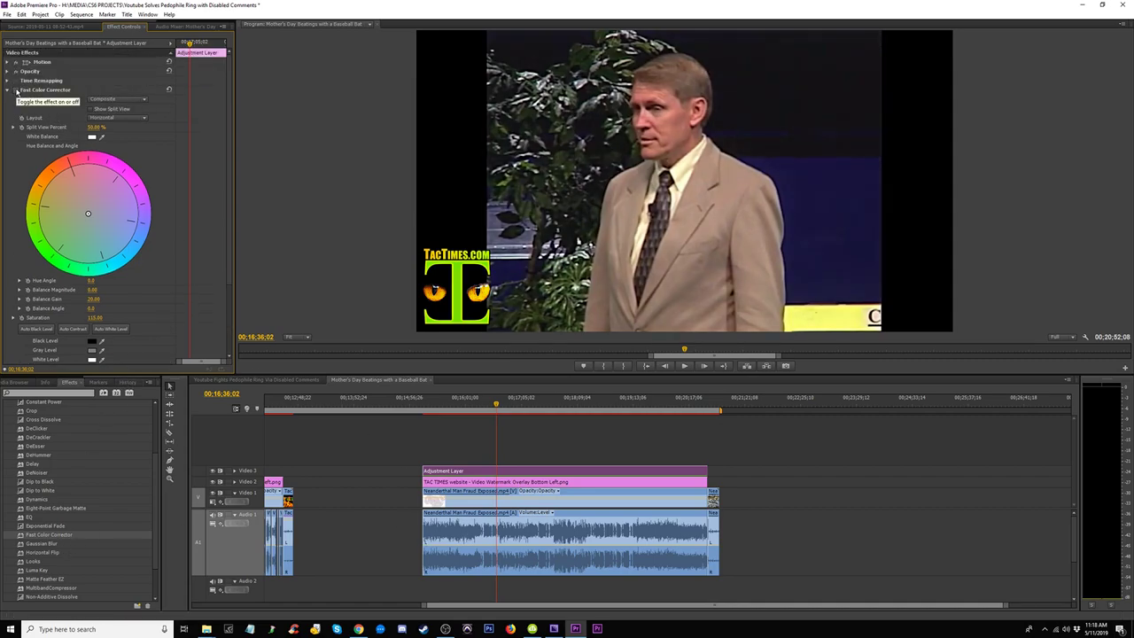
click(16, 91)
click(16, 91)
click(16, 91)
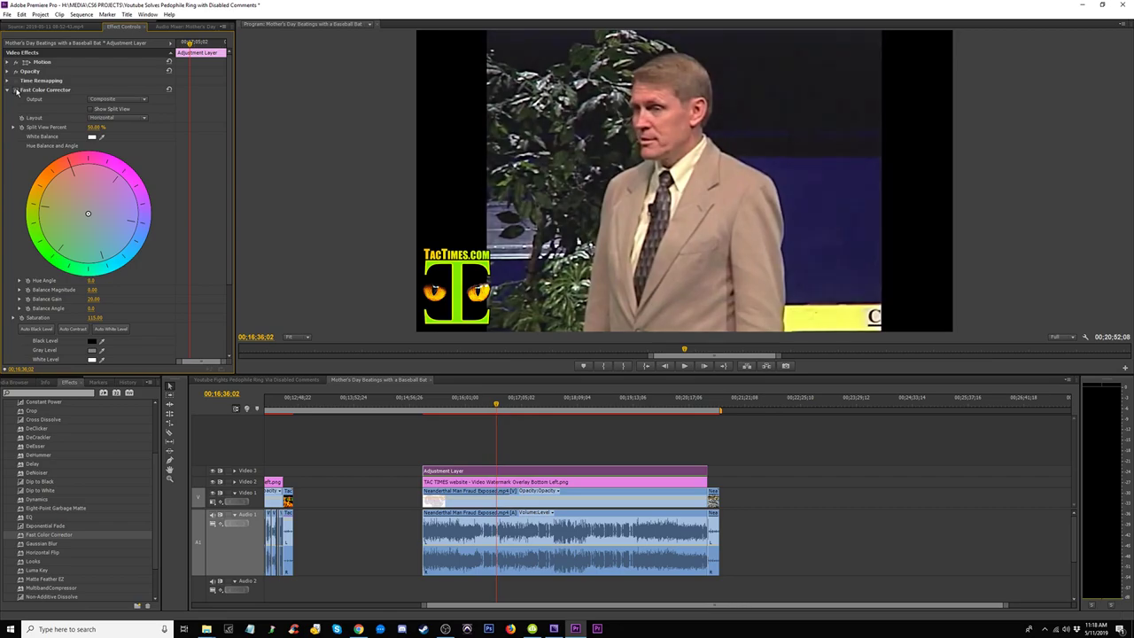
click(16, 90)
click(16, 90)
Add the Unsharp Mask effect to the adjustment layer and collapse the Fast Color Corrector settings
scroll(50, 587, down, 2)
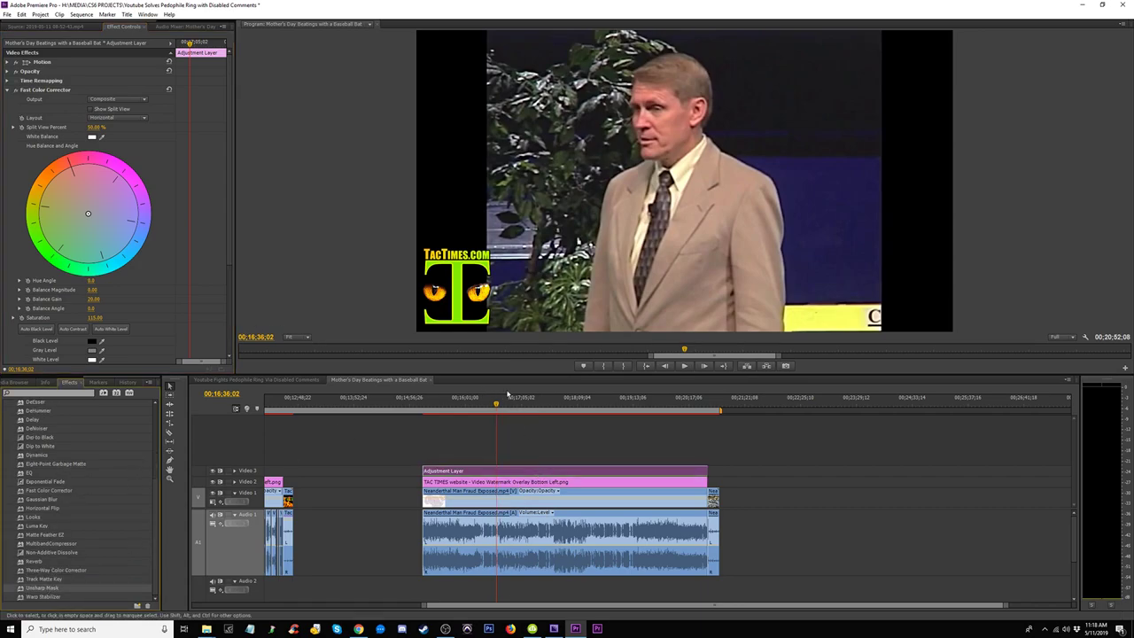
click(10, 91)
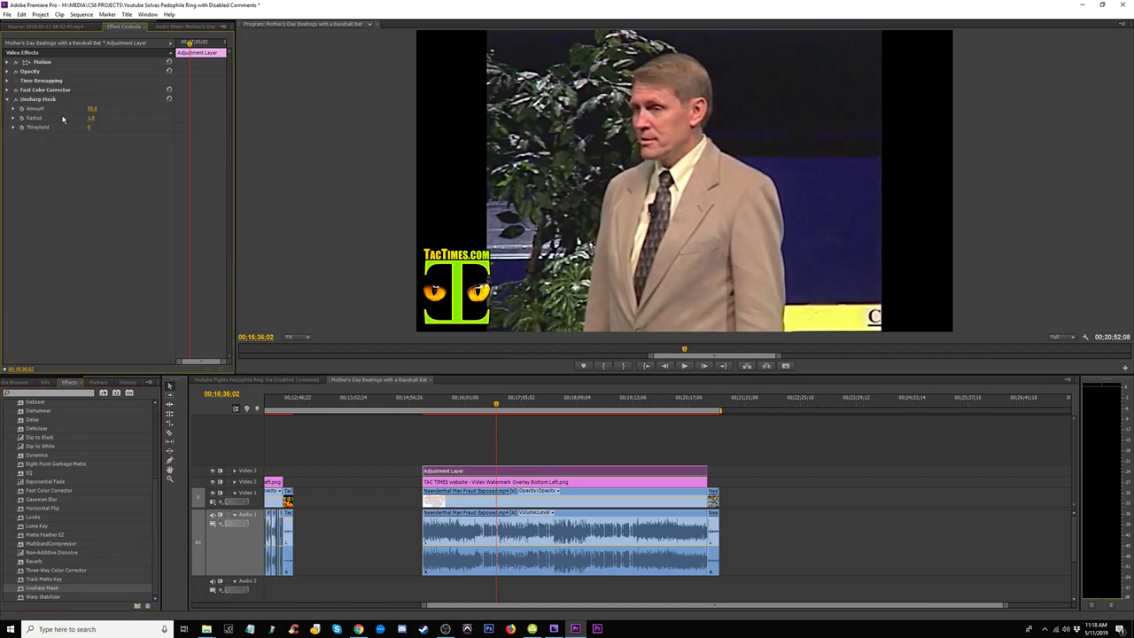
Set the Unsharp Mask amount to 70 and its radius to 3, and save the project
click(93, 108)
text(70)
key(Tab)
text(3)
key(Return)
click(92, 117)
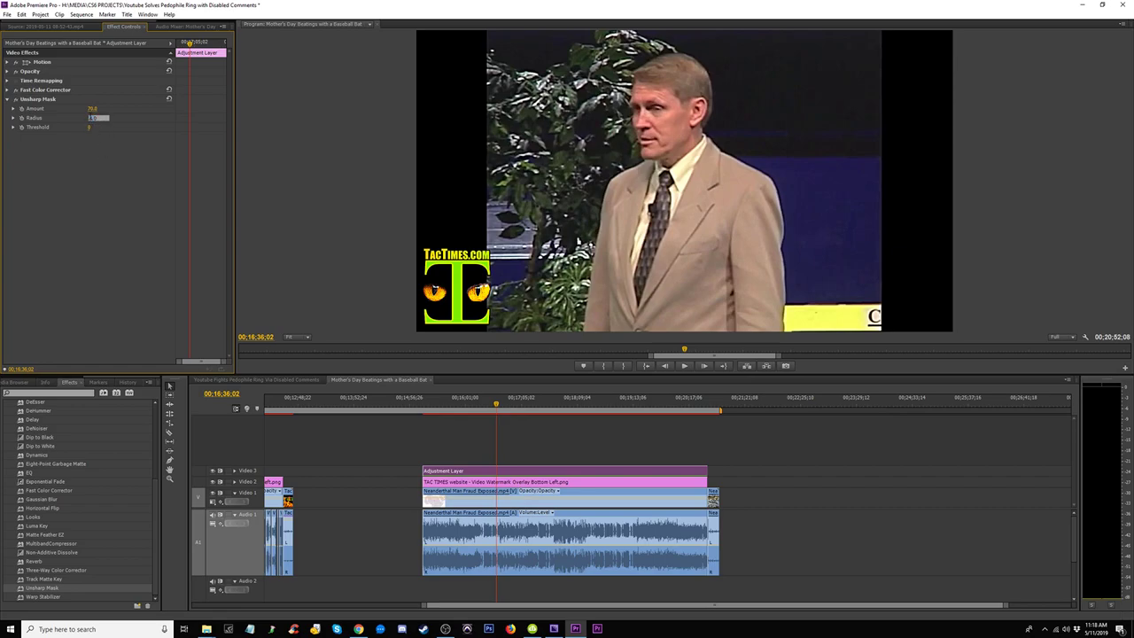
text(2)
key(Return)
key(ctrl+s)
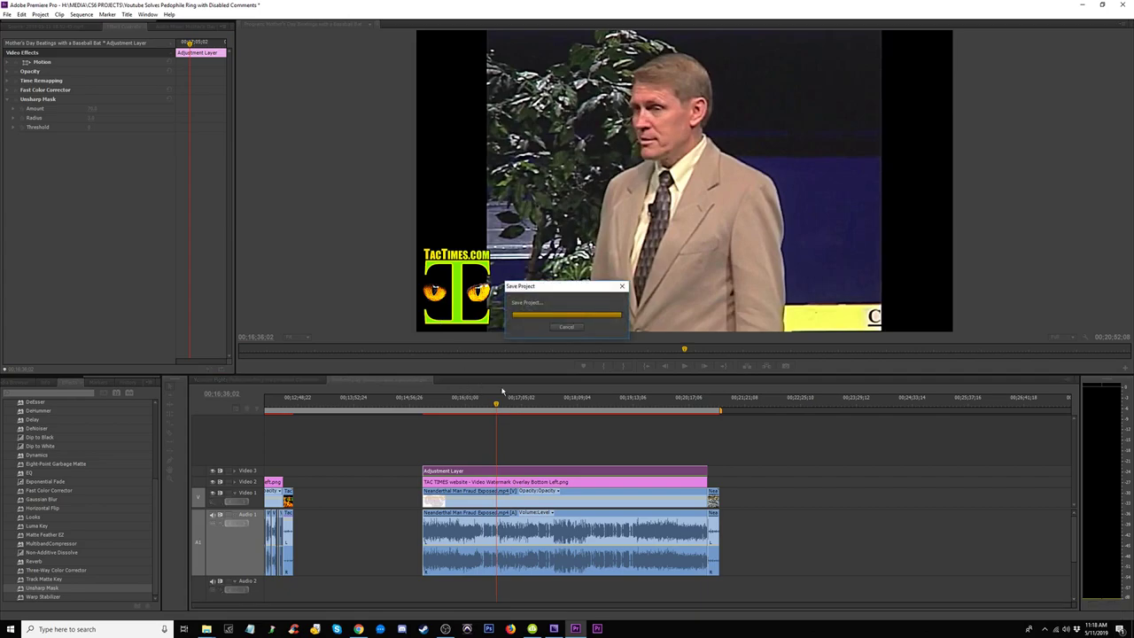
Compare the picture with and without the Unsharp Mask on the frame at 00;17;09;19
click(525, 404)
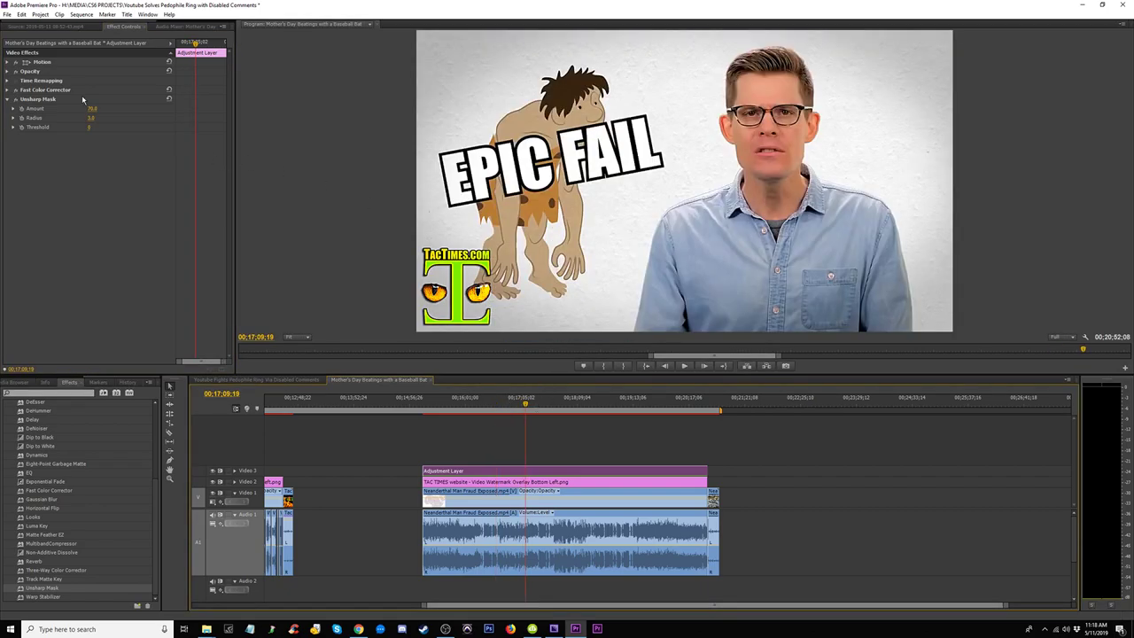
click(15, 100)
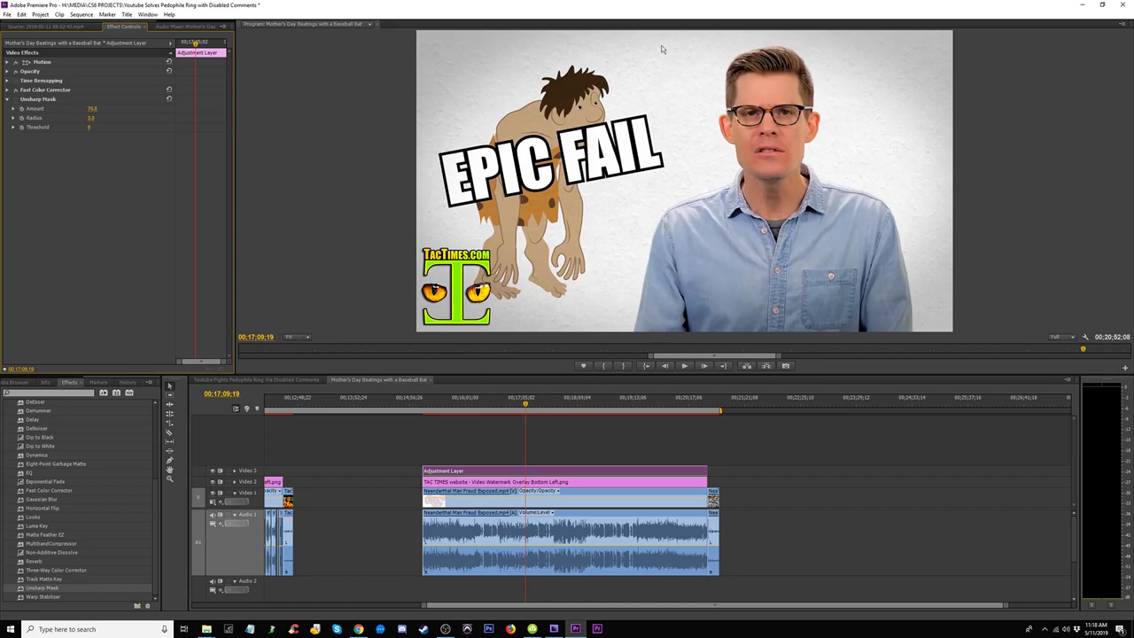
click(15, 100)
click(16, 99)
click(16, 99)
click(16, 100)
click(15, 100)
Compare shots at 00;19;52;05, 00;17;43;04 and 00;18;30;27 with the adjustment layer's track hidden and shown
click(596, 401)
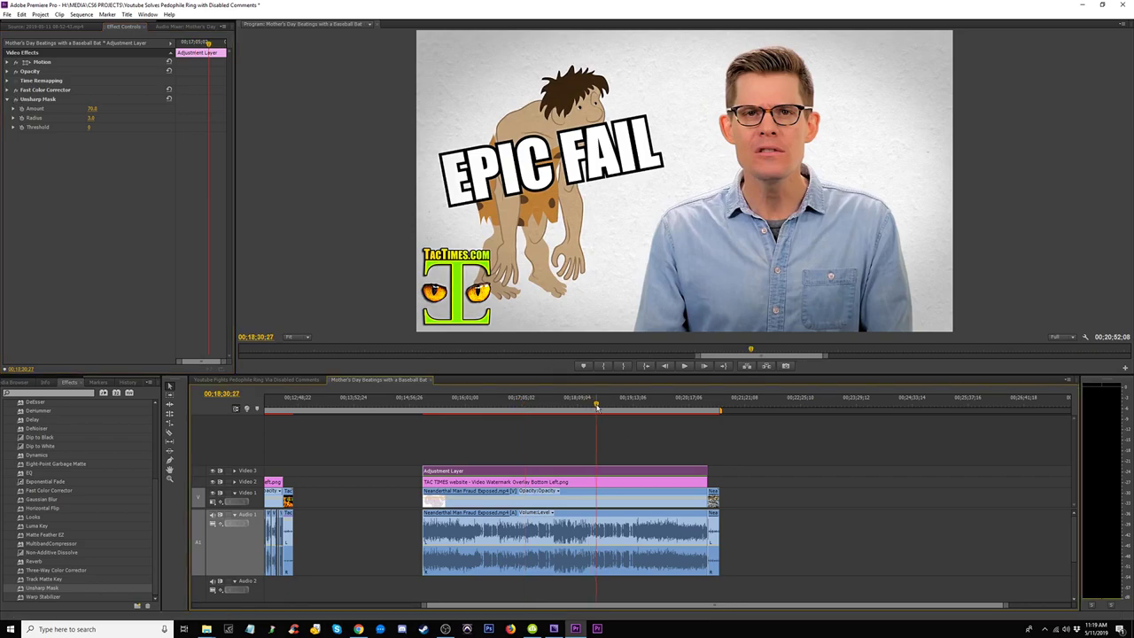
drag(641, 403, 666, 405)
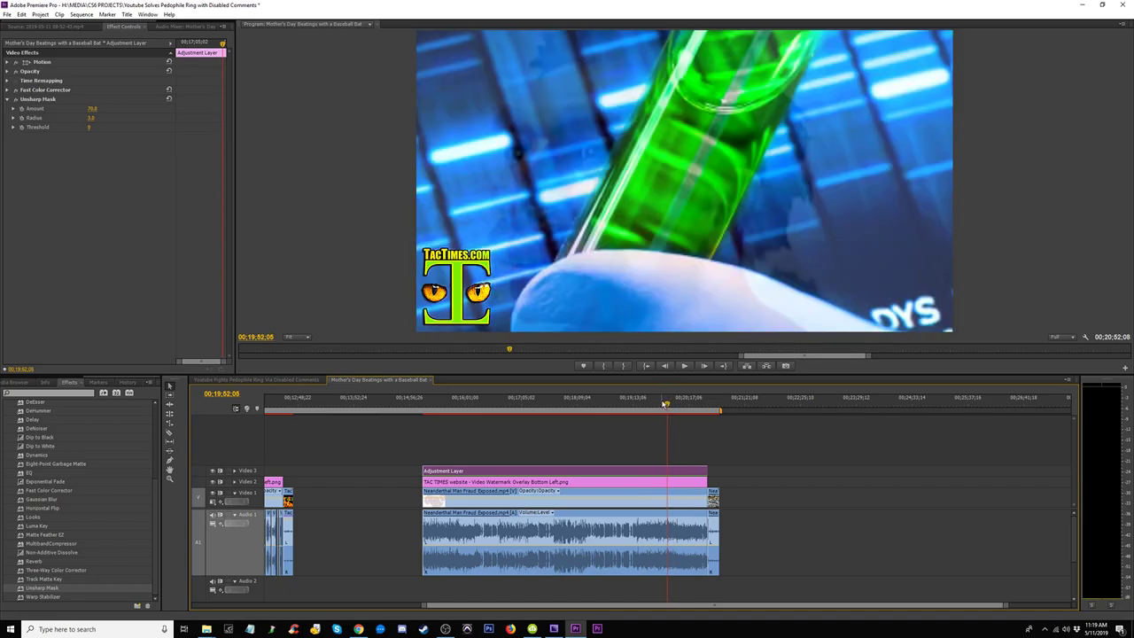
click(213, 471)
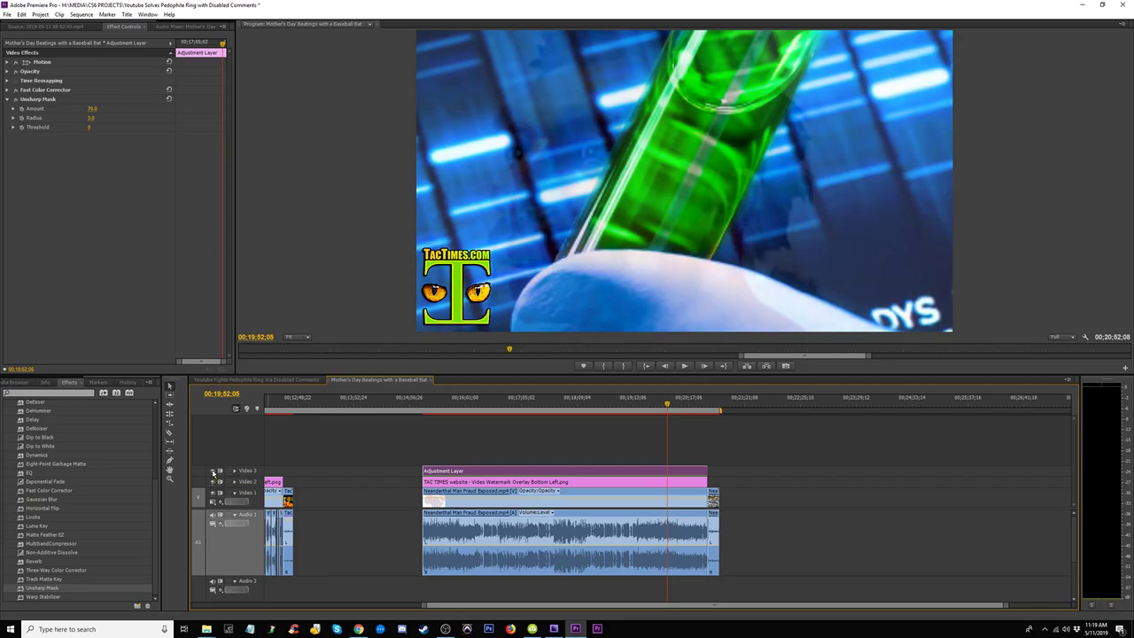
click(555, 409)
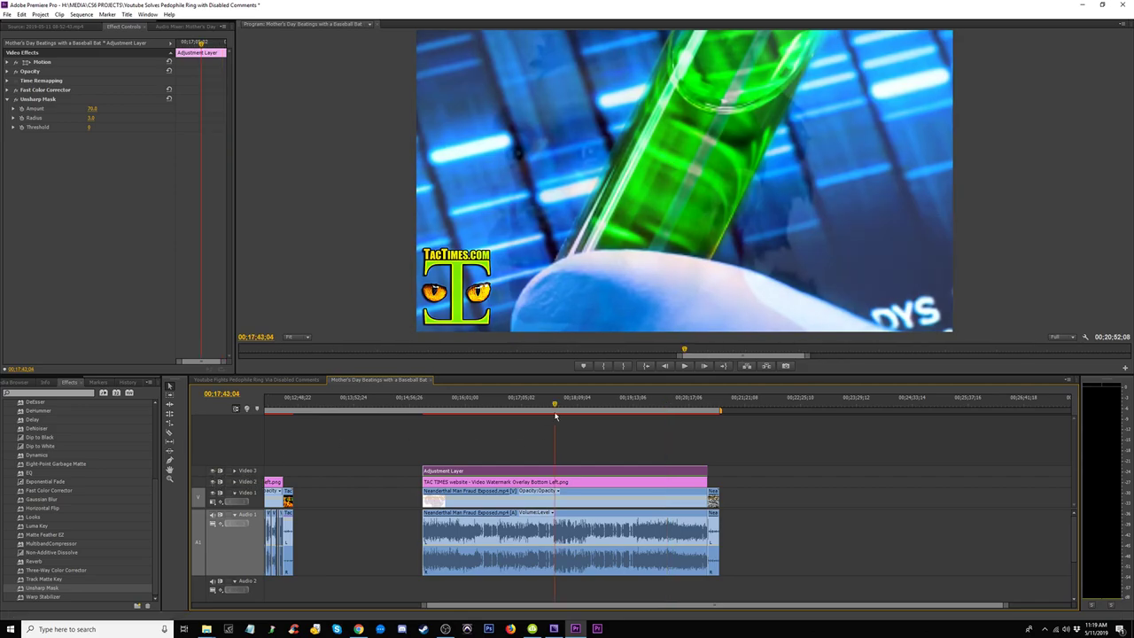
click(213, 471)
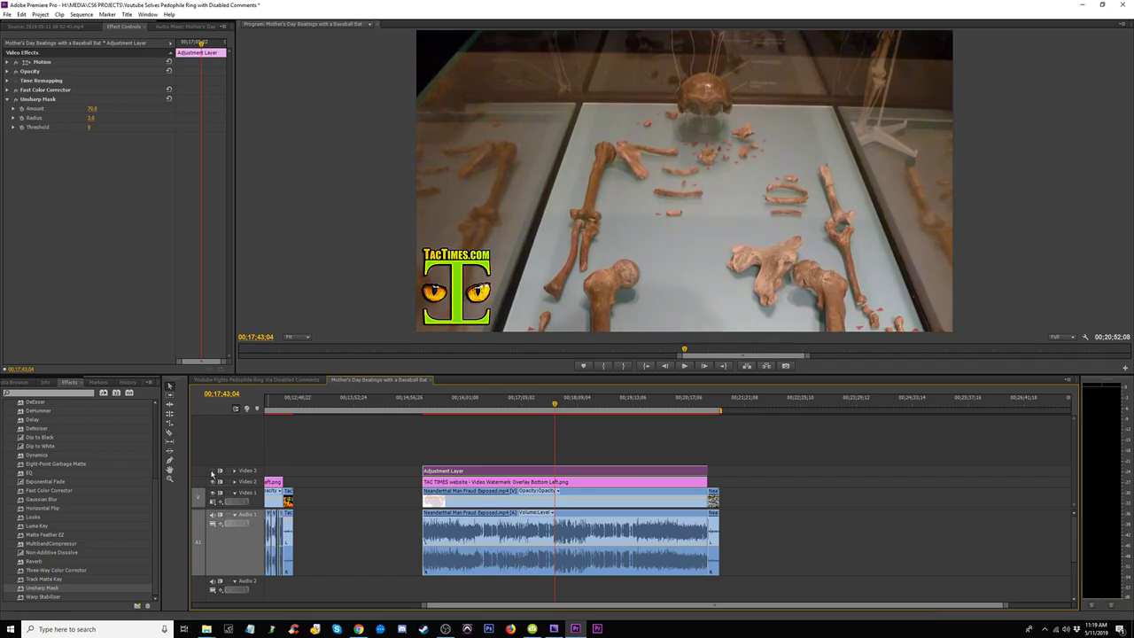
click(213, 471)
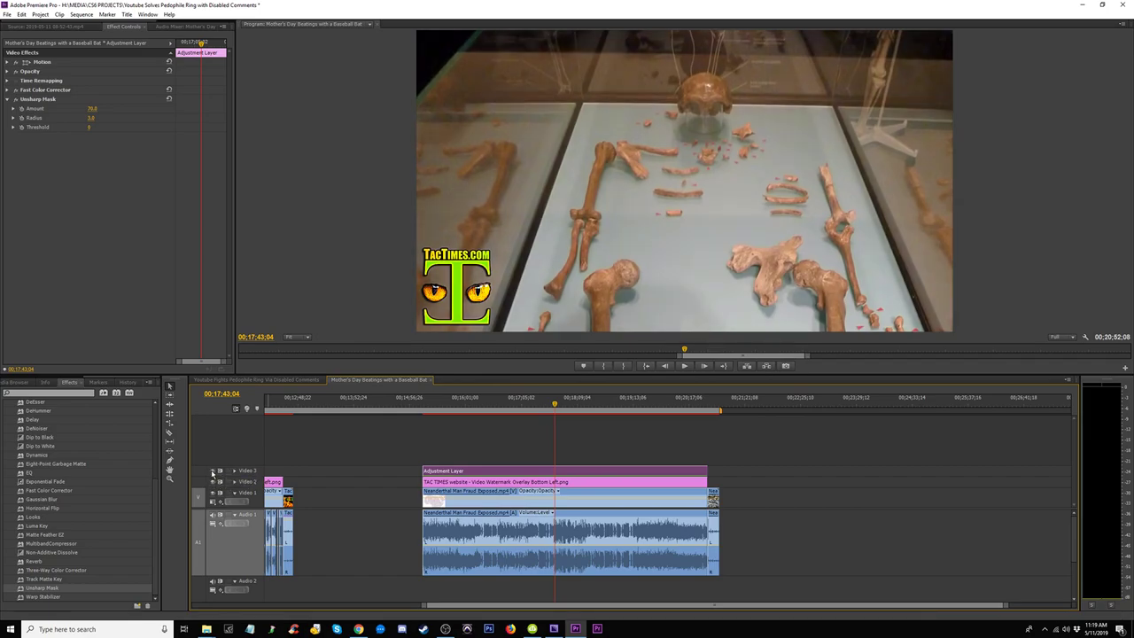
click(597, 408)
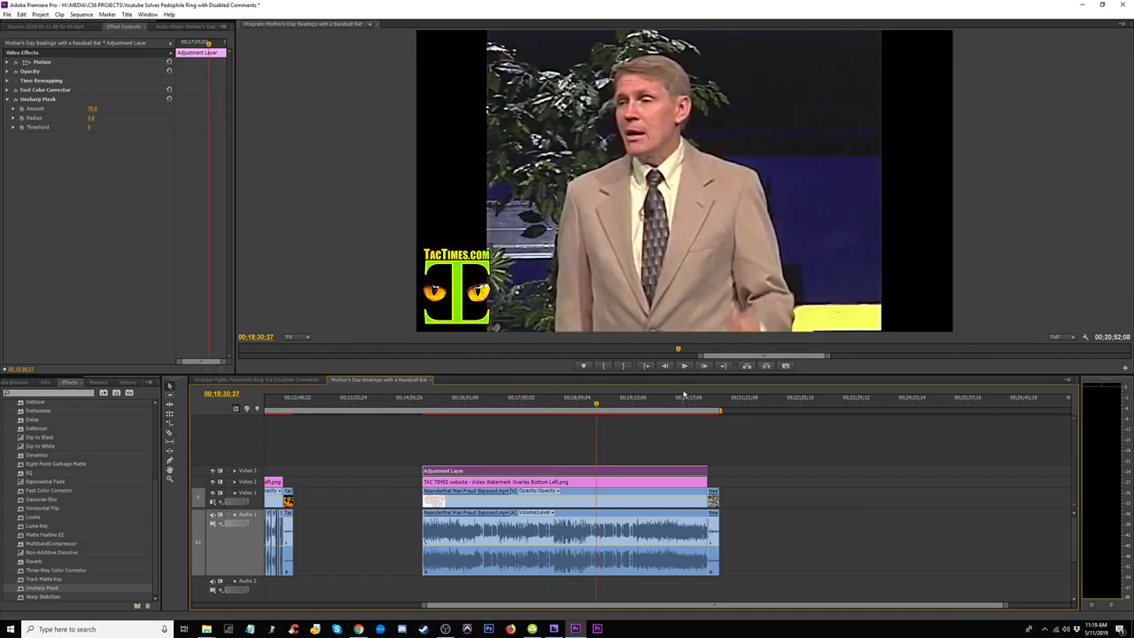
click(213, 471)
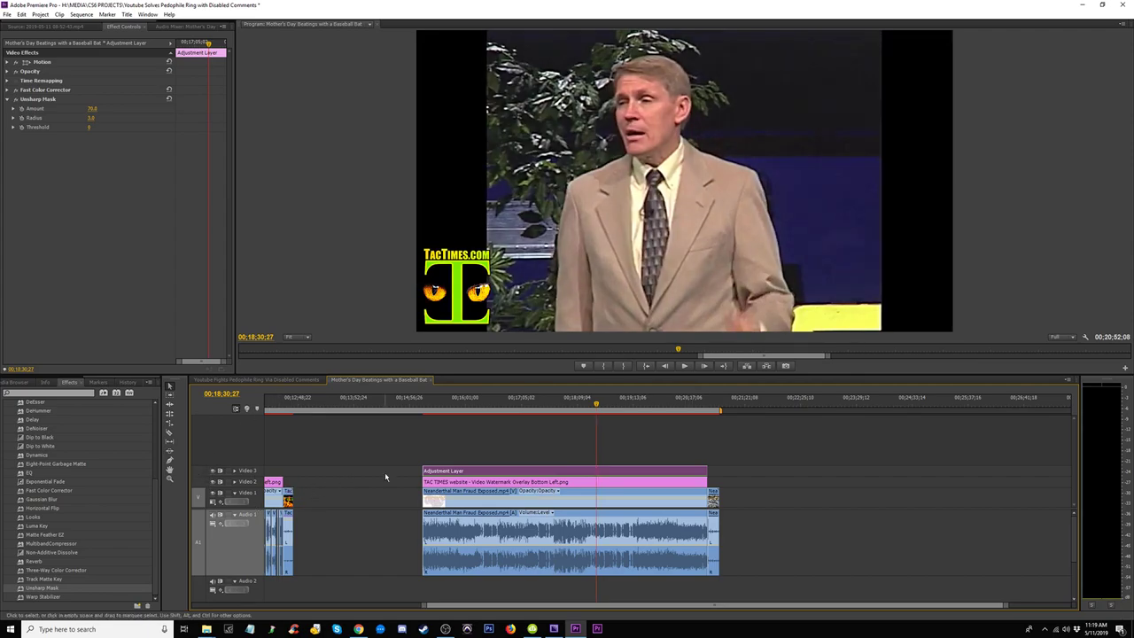
Play the skull comparison part of the segment around 00;19;07;15 to check its audio level
key(space)
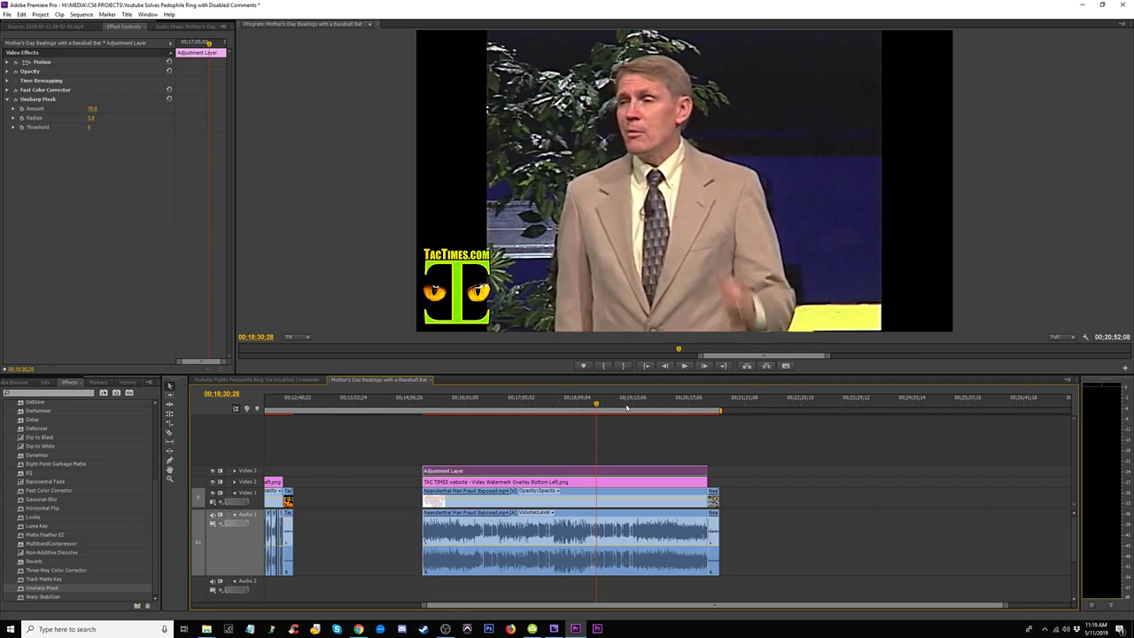
click(629, 399)
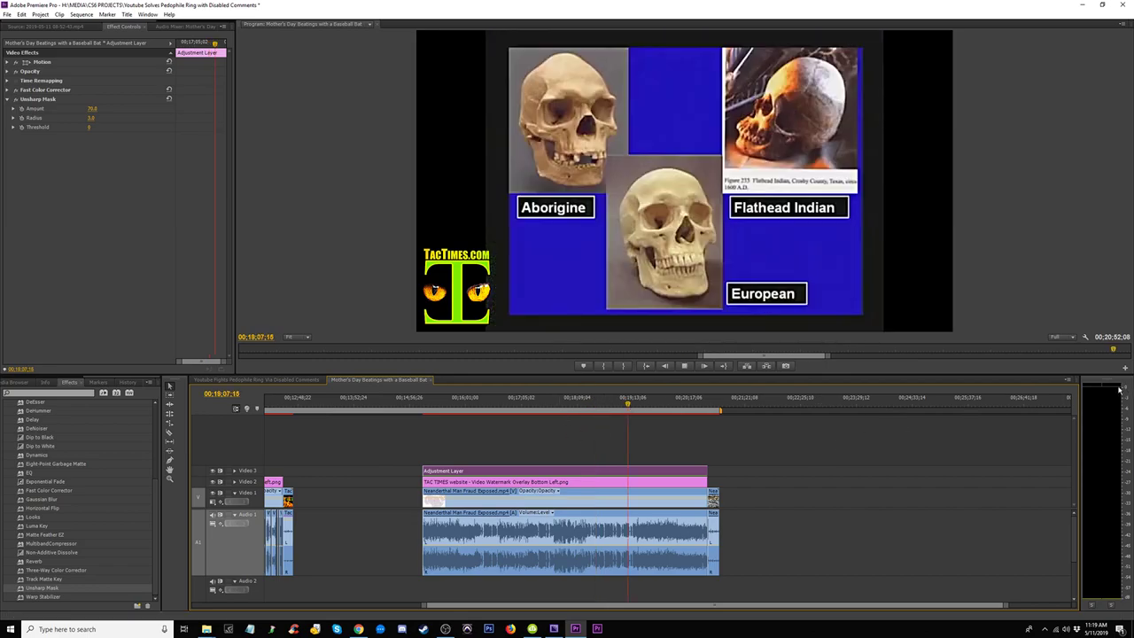
key(space)
key(space)
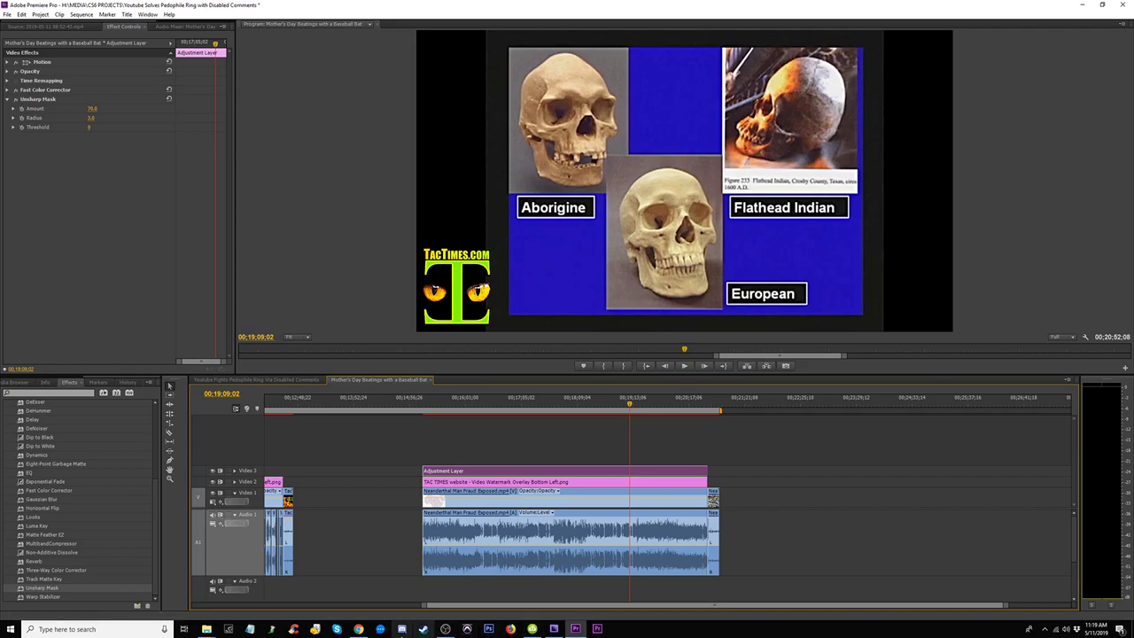
Switch to OBS to inspect the audio mixer levels, and minimize its window again
click(446, 629)
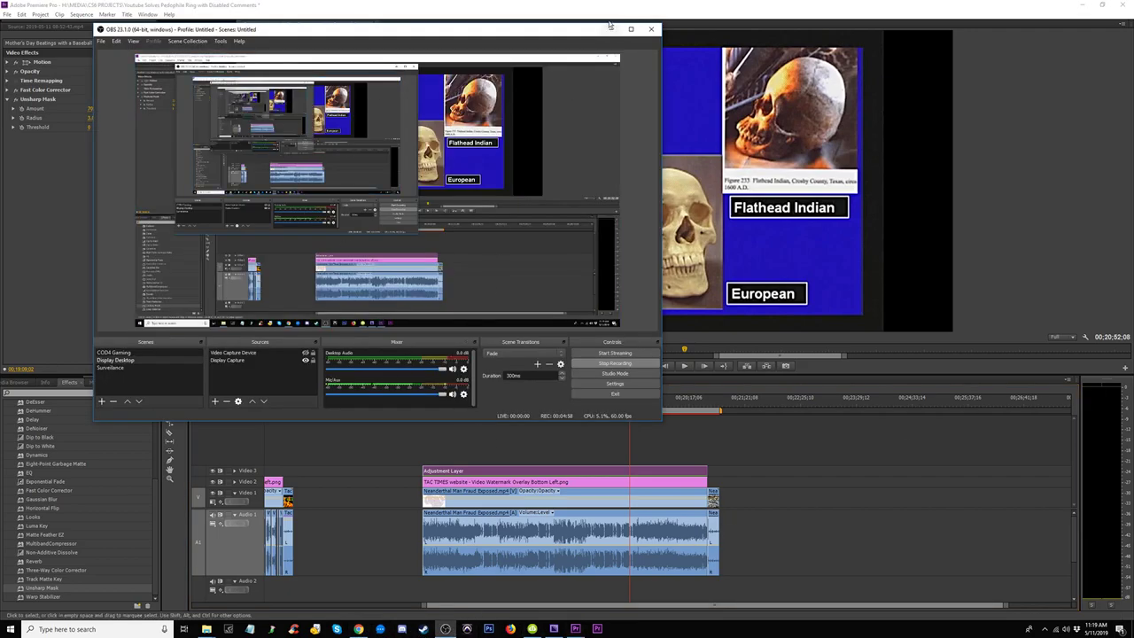
click(386, 368)
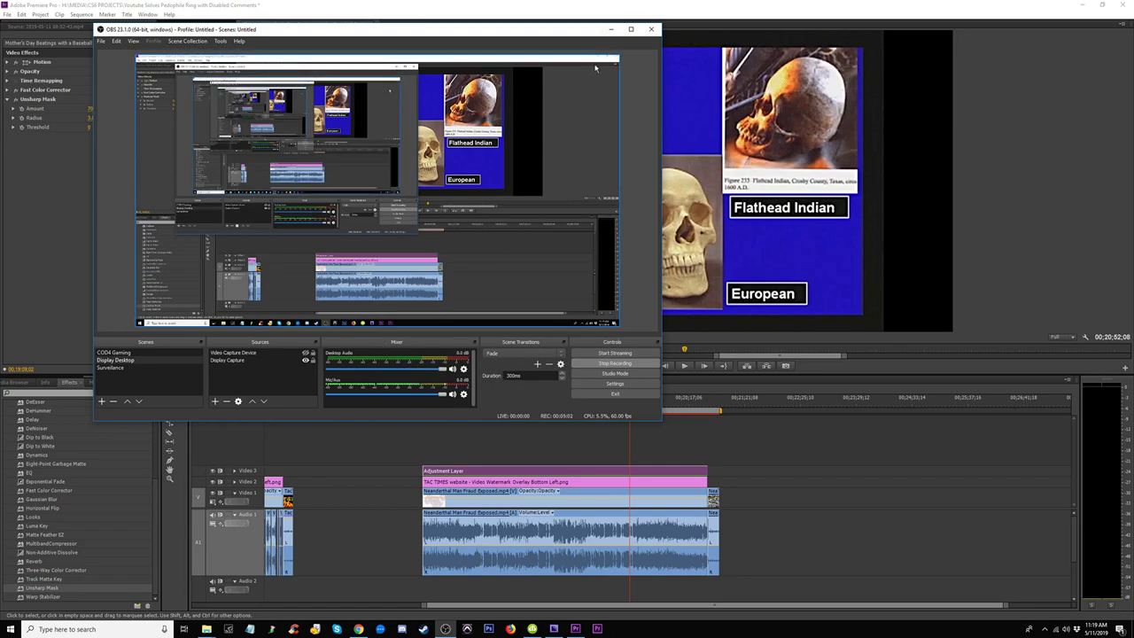
click(611, 30)
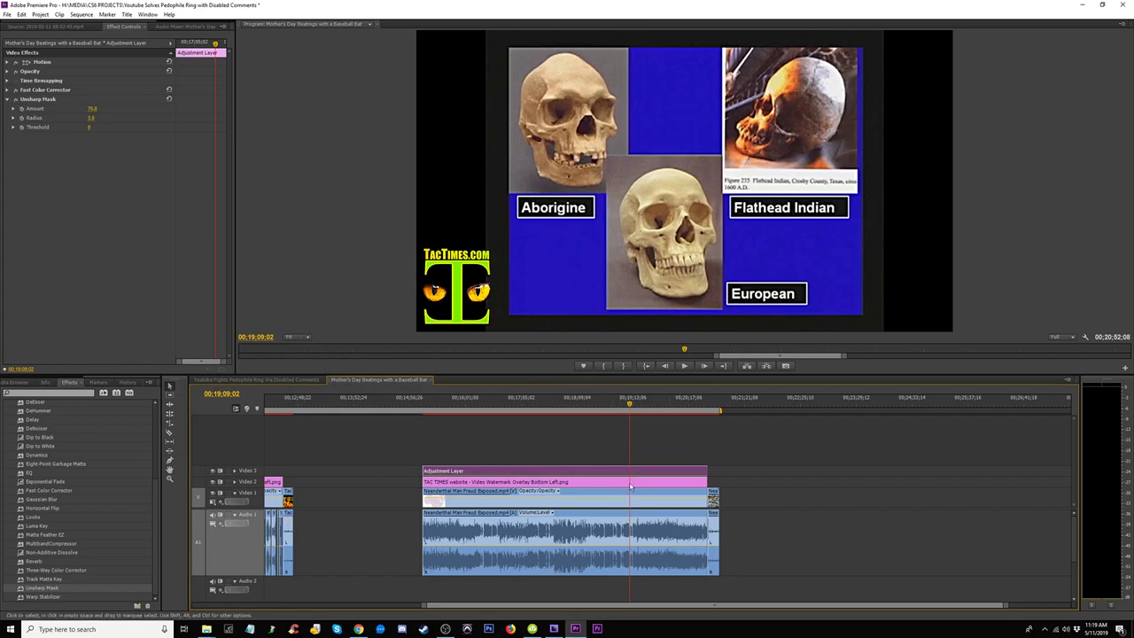
Play short passages from 00;19;09;02 and 00;16;52;24 while watching the audio meters
key(space)
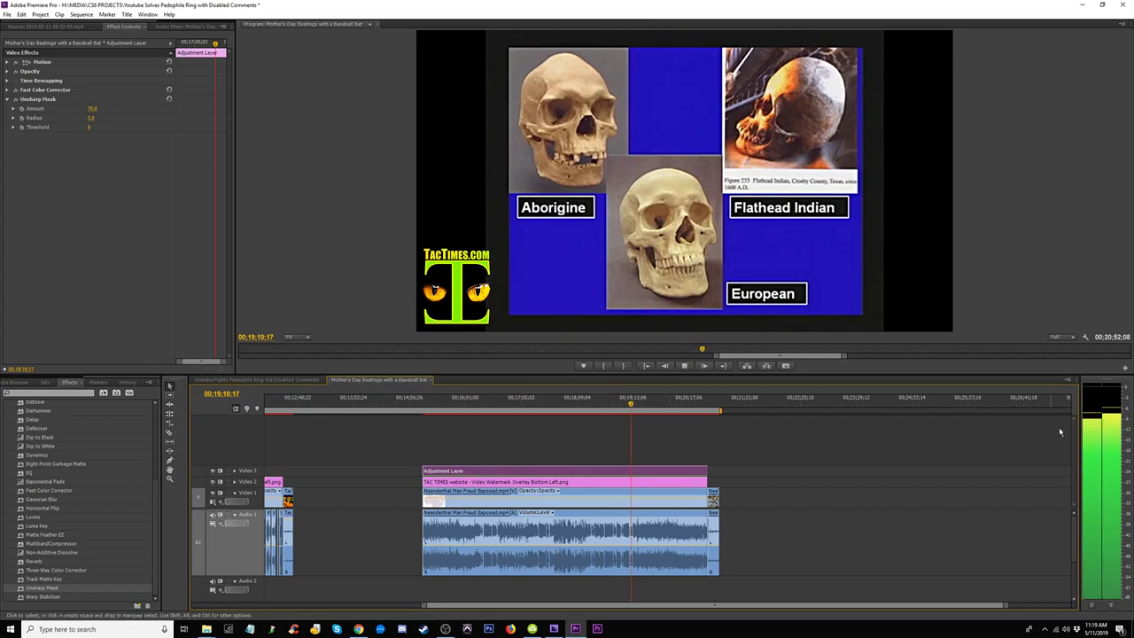
key(space)
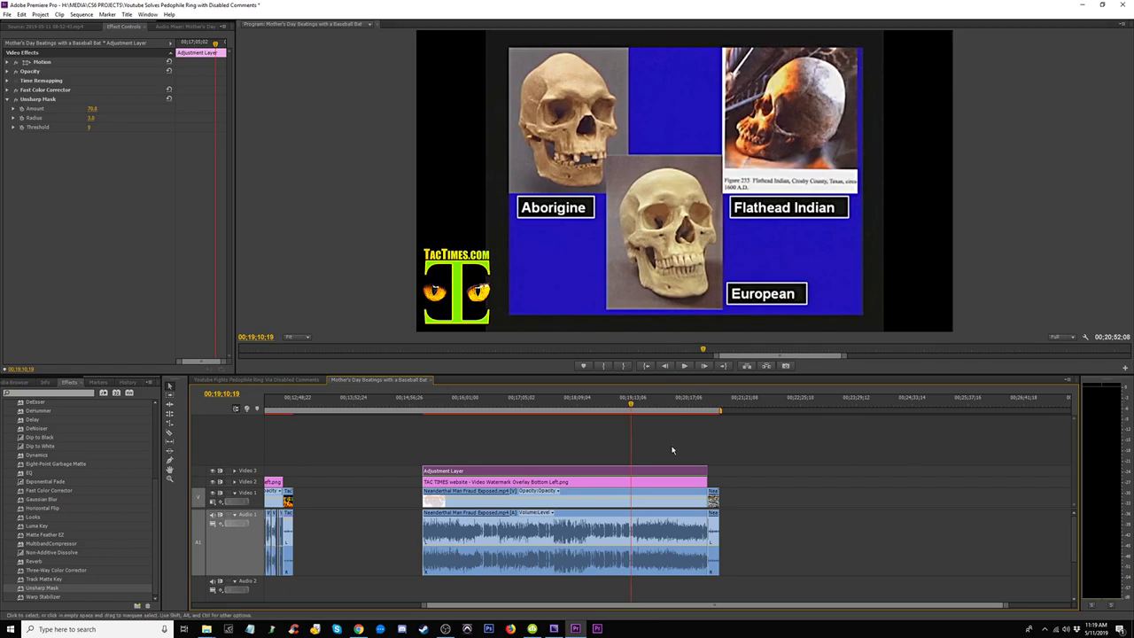
drag(567, 403, 510, 404)
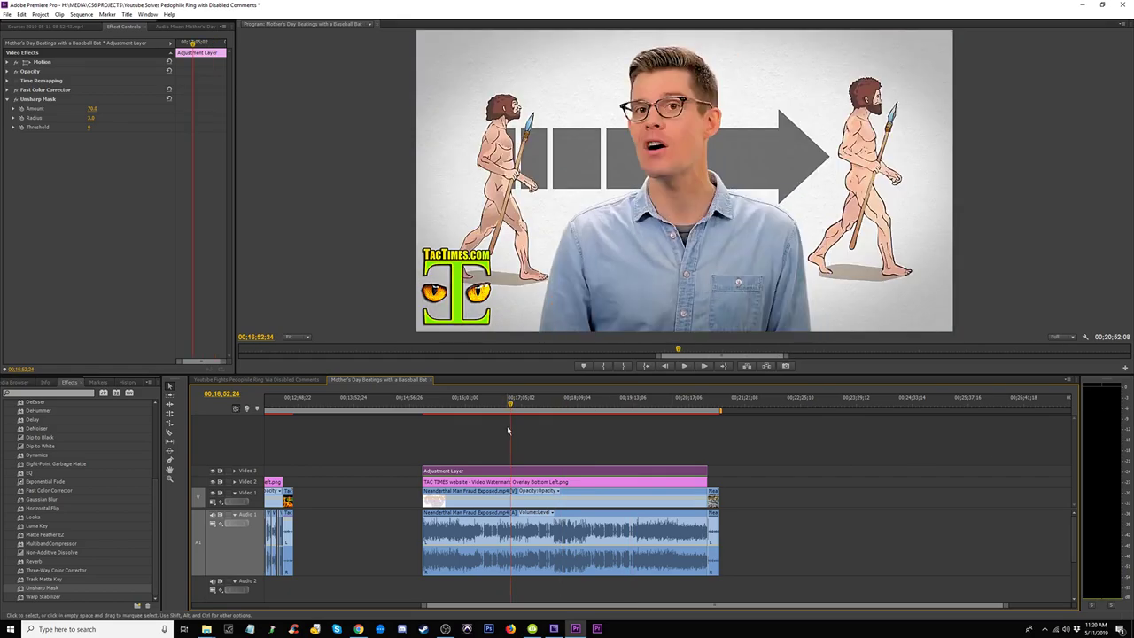
key(space)
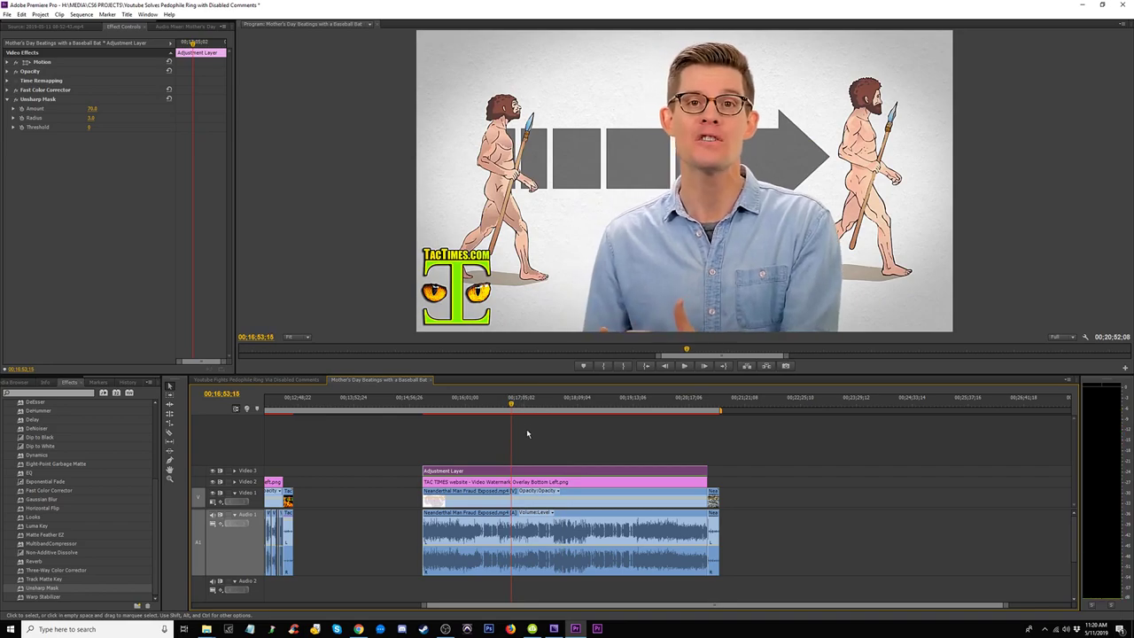
Apply the MultibandCompressor to the Neanderthal Man Fraud Exposed.mp4 audio and choose its Upward comp +6 preset
drag(53, 543, 487, 525)
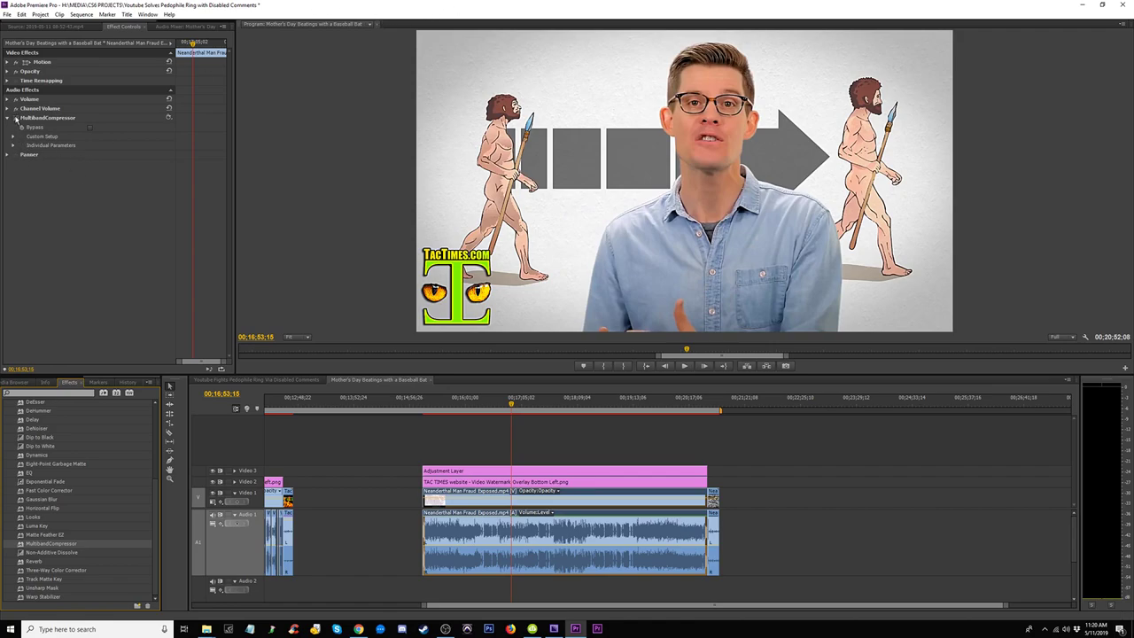
click(44, 121)
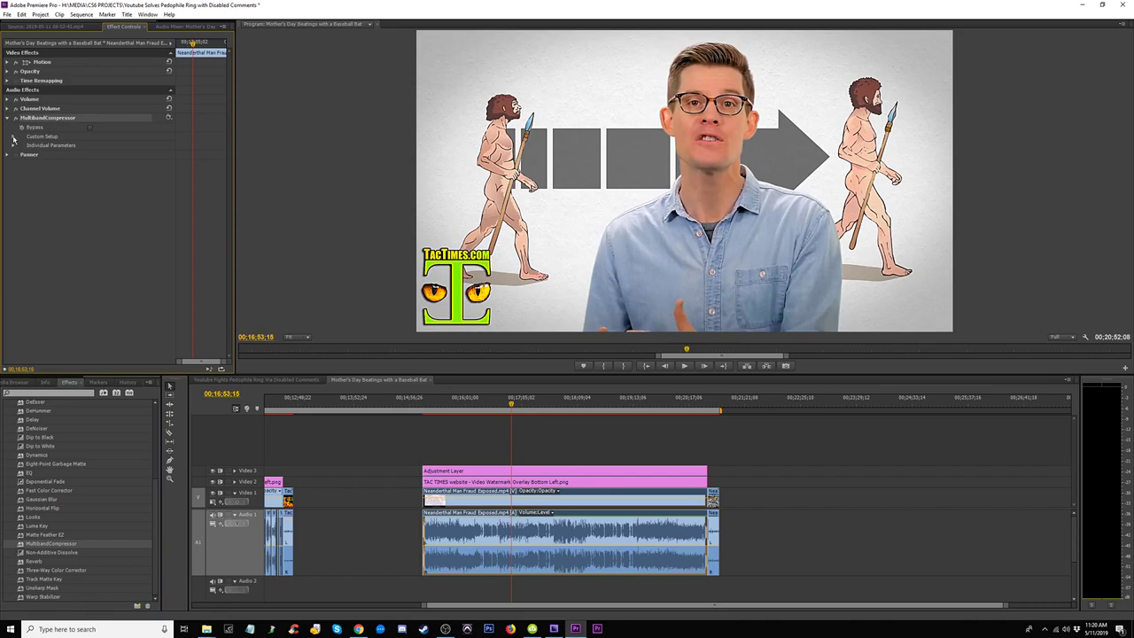
click(13, 137)
click(14, 138)
click(169, 117)
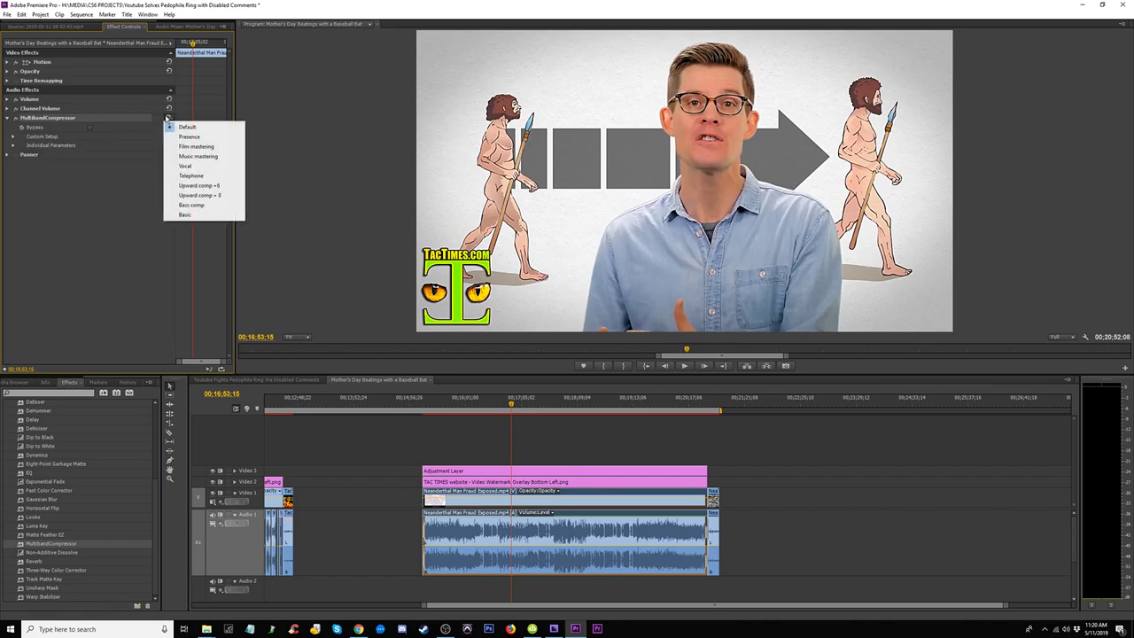
click(208, 186)
Play the compressed audio from 00;16;53;15 in short passages and check its level on the audio meters
key(space)
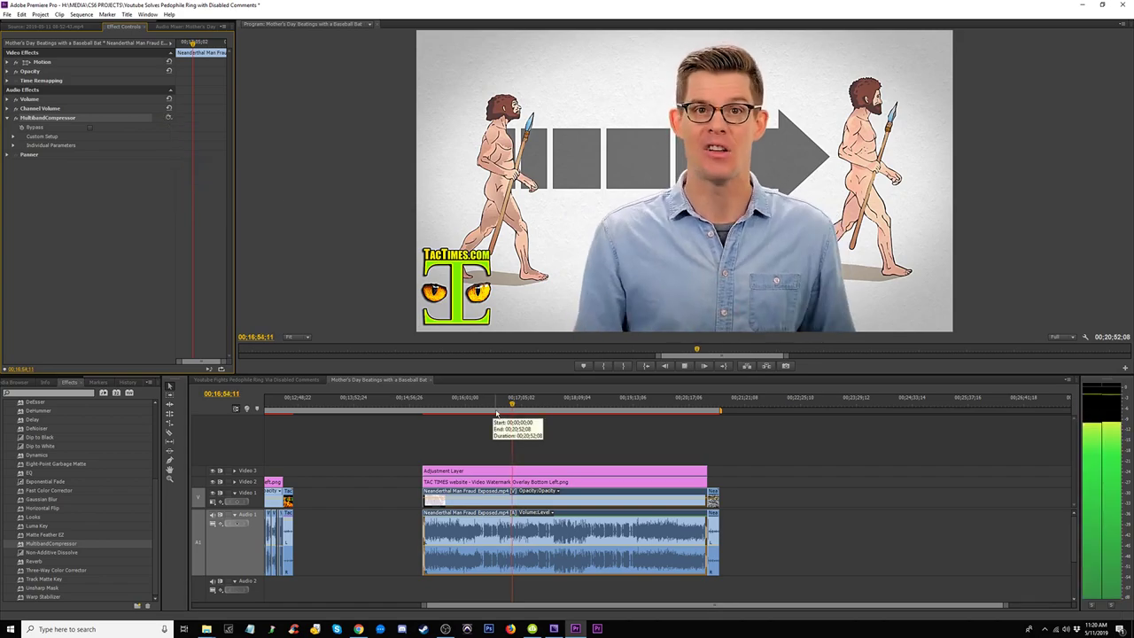
key(space)
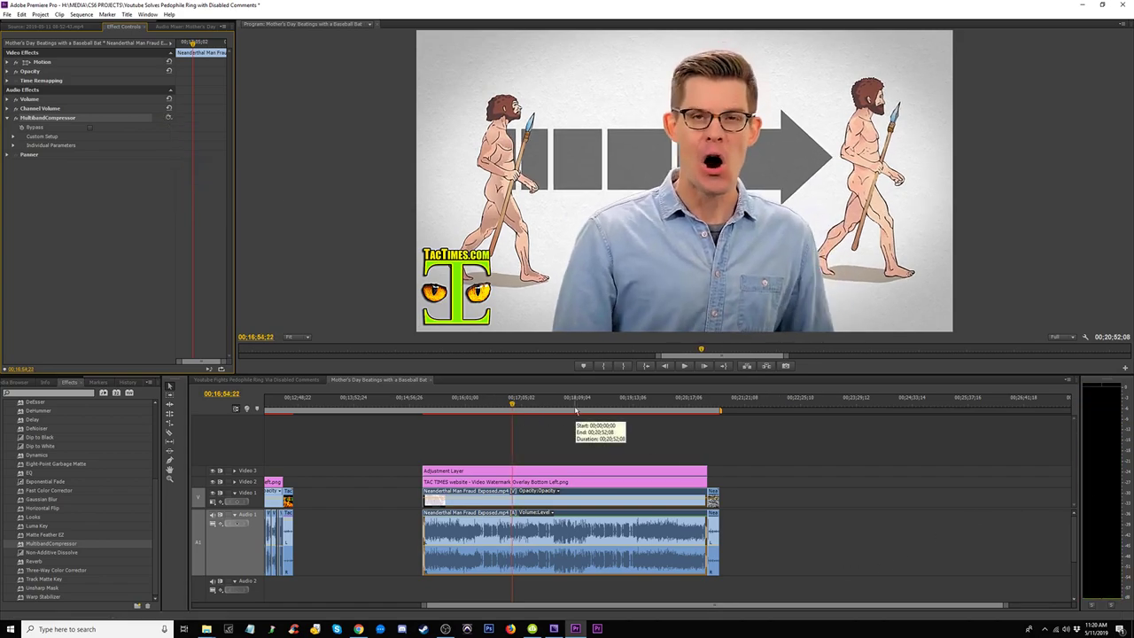
key(space)
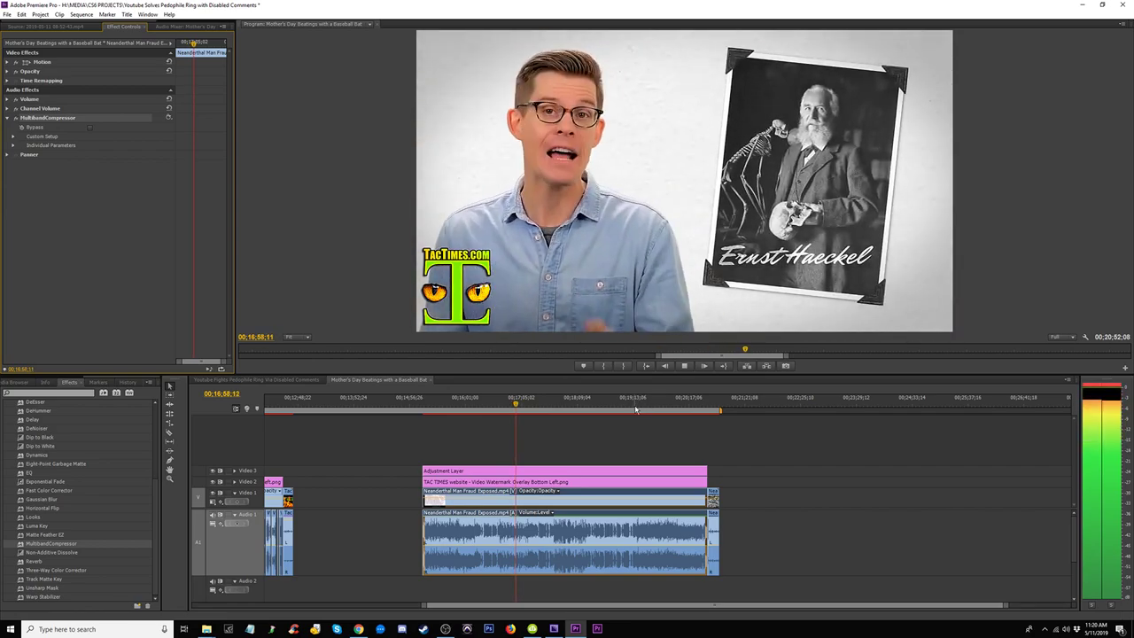
key(space)
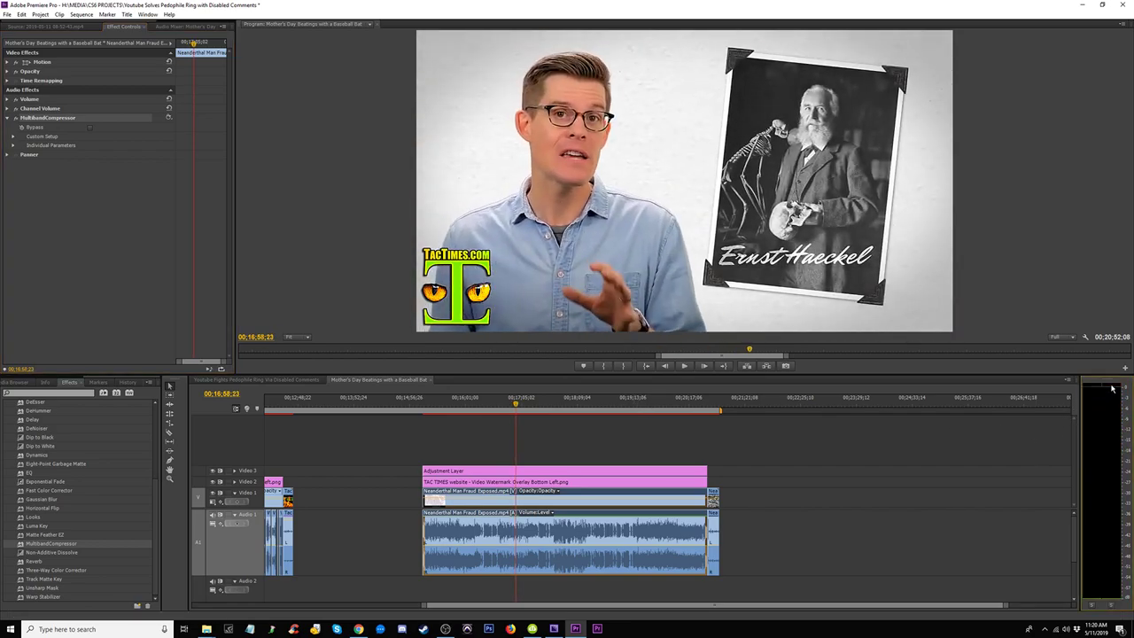
Search the effects for "lim" to find a limiter, and clear the search text
click(50, 391)
text(lim)
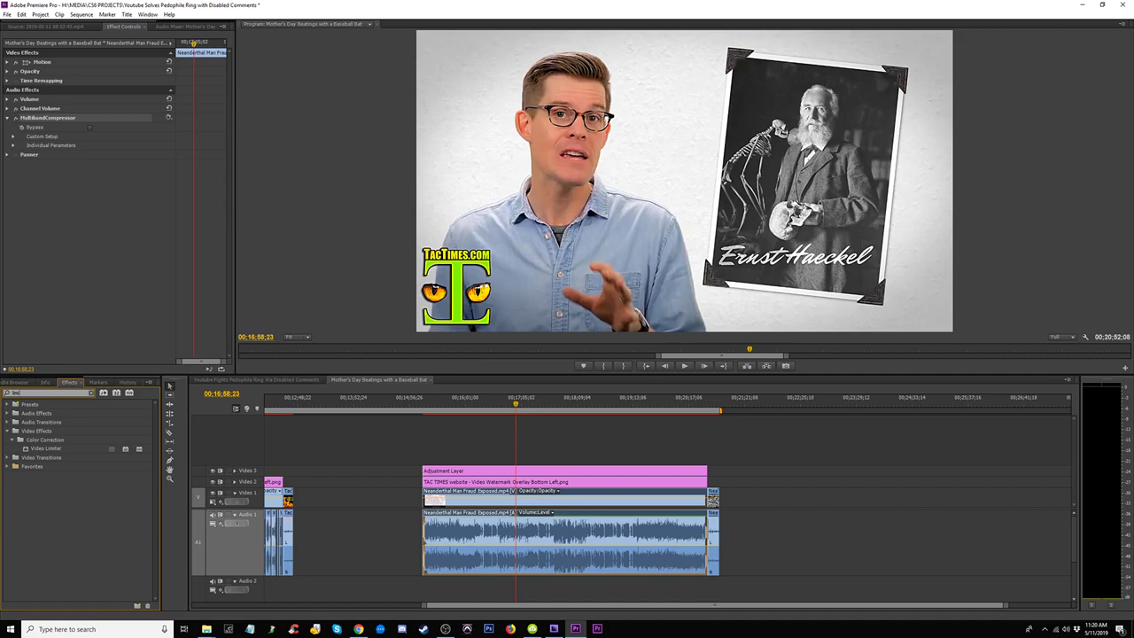
key(BackSpace)
key(BackSpace)
key(BackSpace)
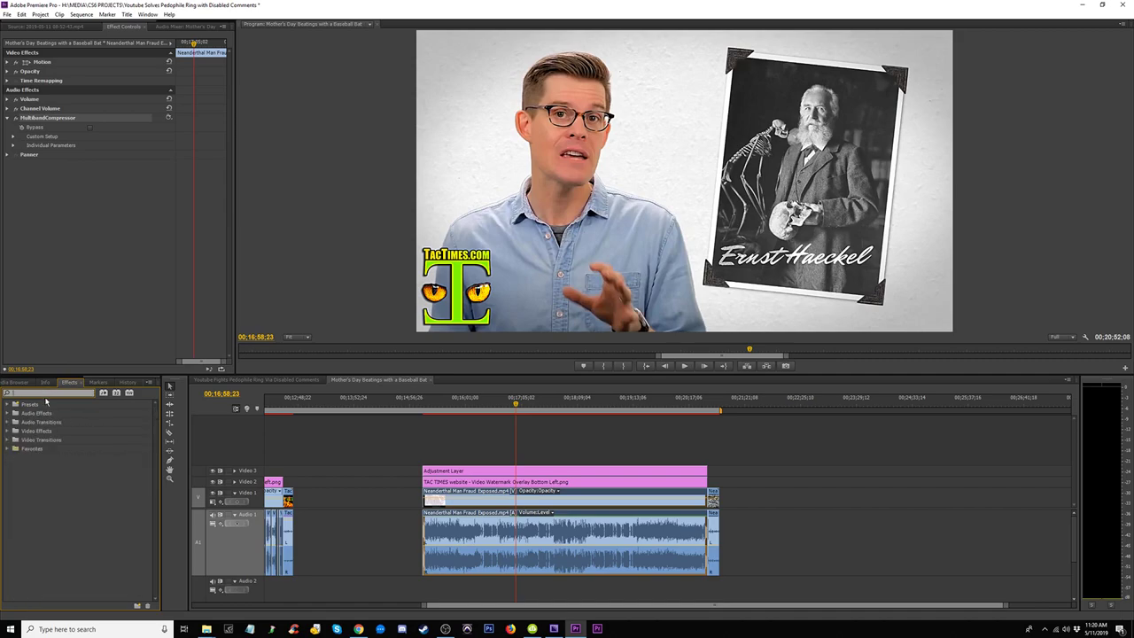
Apply the Dynamics effect from Favorites to the Neanderthal Man Fraud Exposed.mp4 audio and enable its Limiter in Custom Setup
click(8, 449)
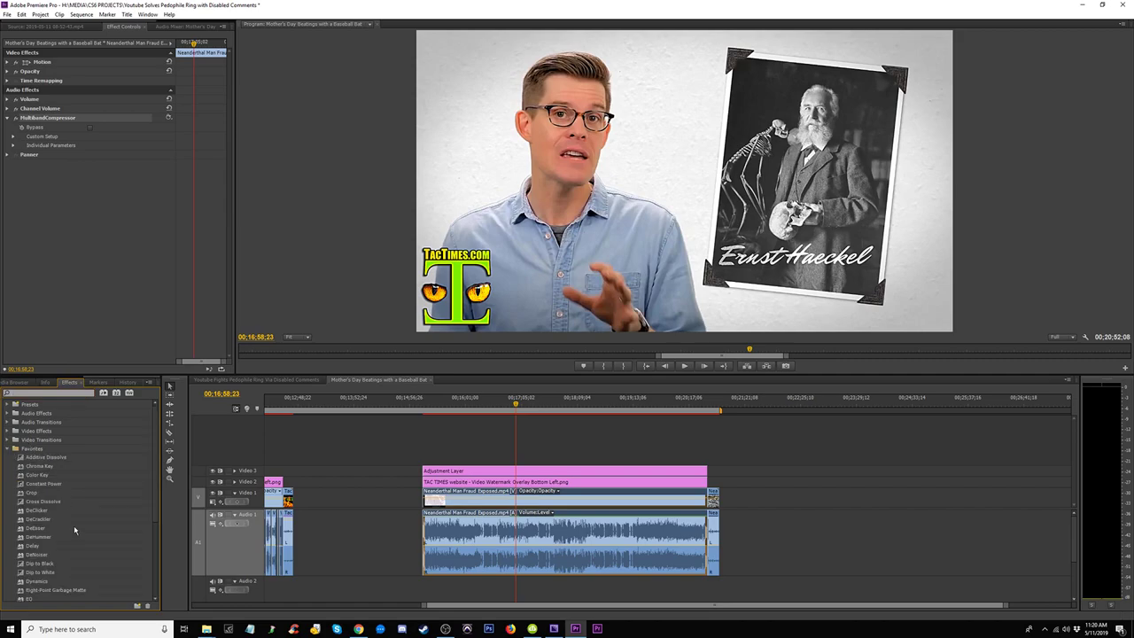
scroll(75, 530, down, 5)
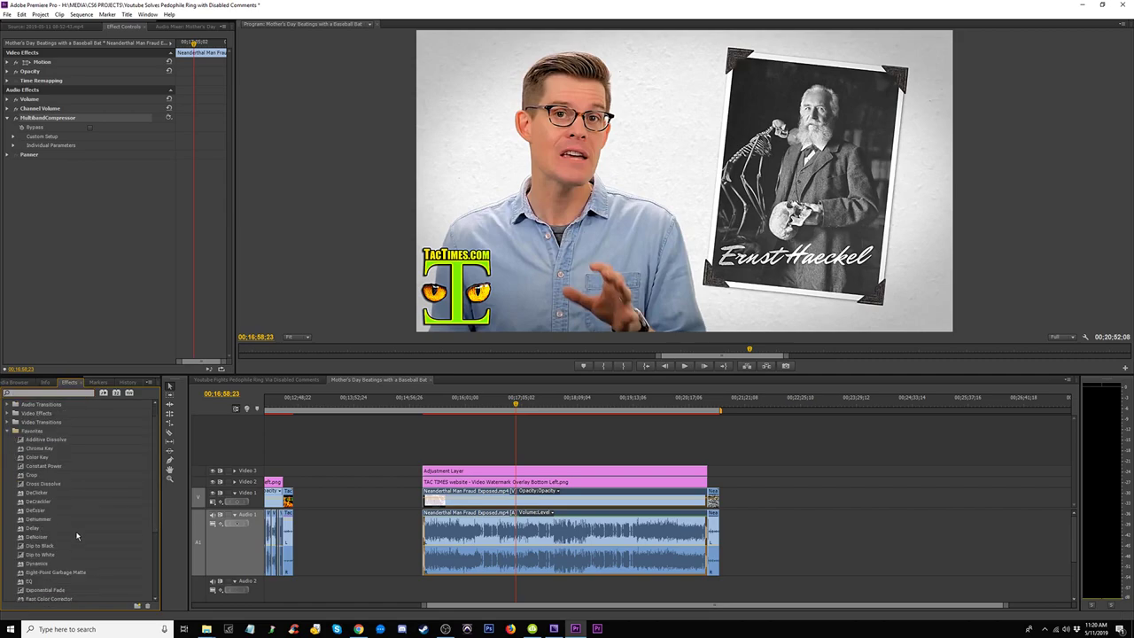
scroll(77, 535, down, 1)
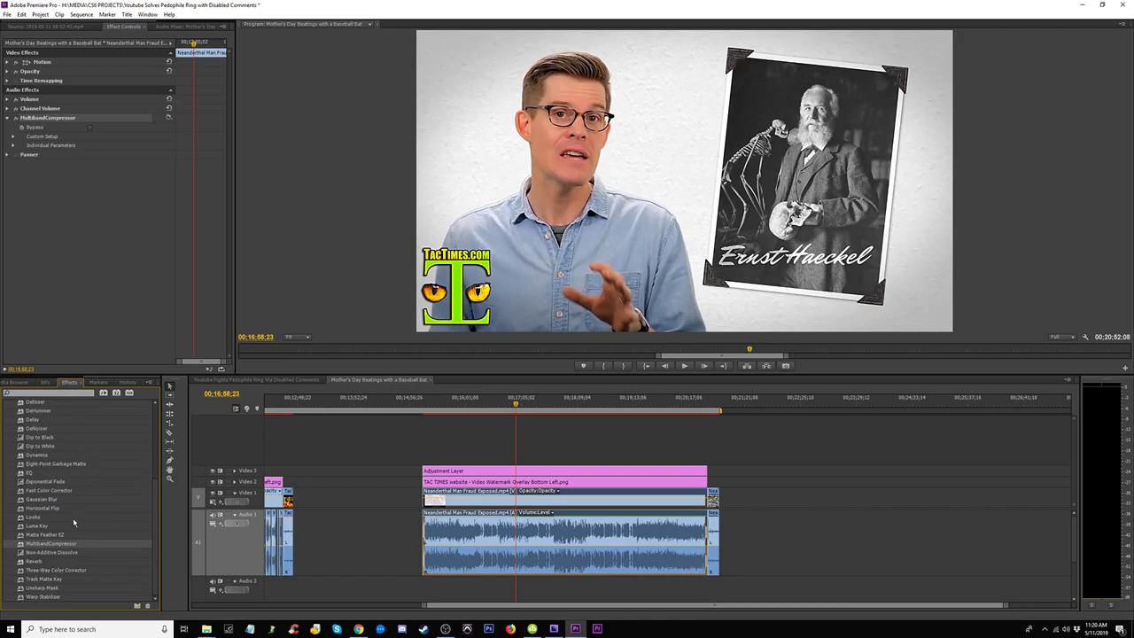
scroll(73, 523, up, 2)
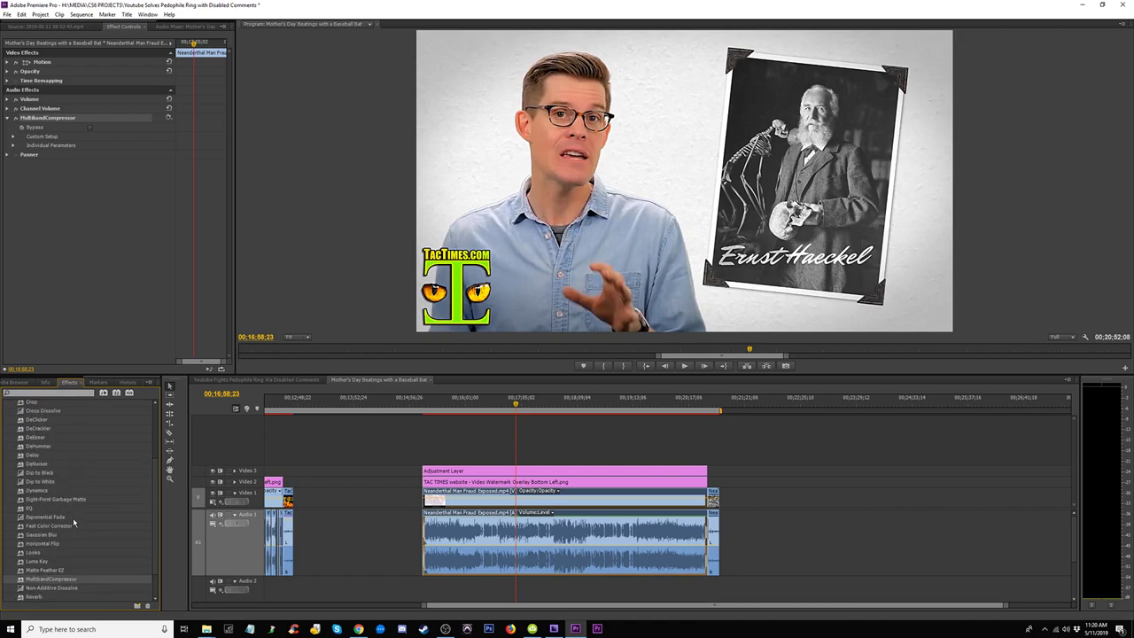
scroll(74, 523, up, 3)
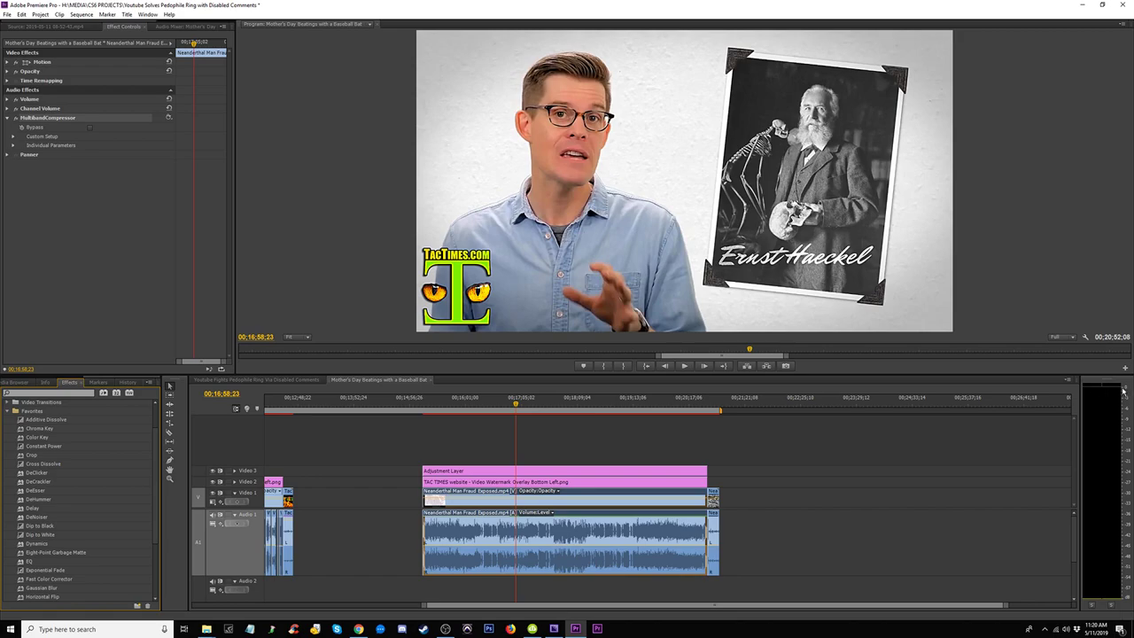
click(37, 543)
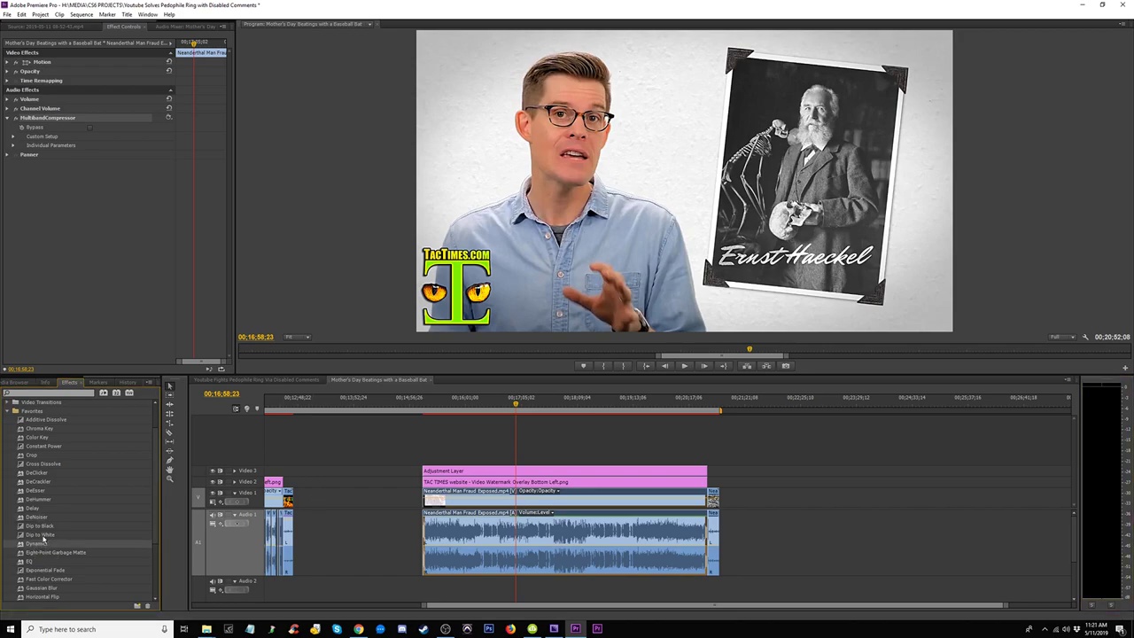
drag(632, 622, 589, 557)
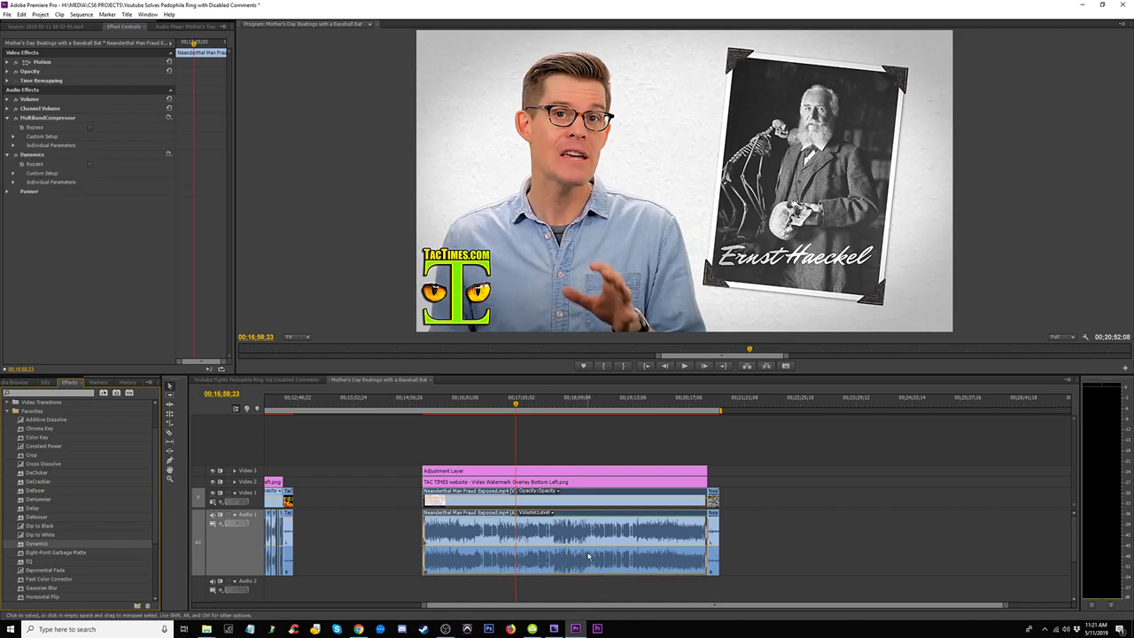
click(14, 173)
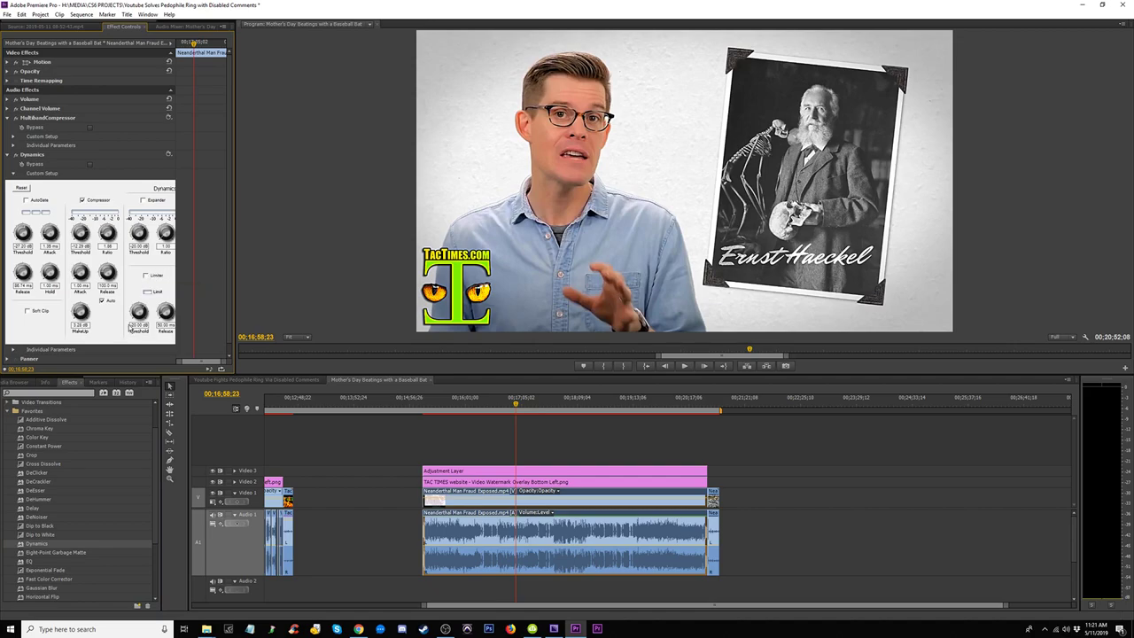
click(146, 276)
Play the limited audio from 00;16;58;23 and 00;17;08;03 while watching the audio meters
key(space)
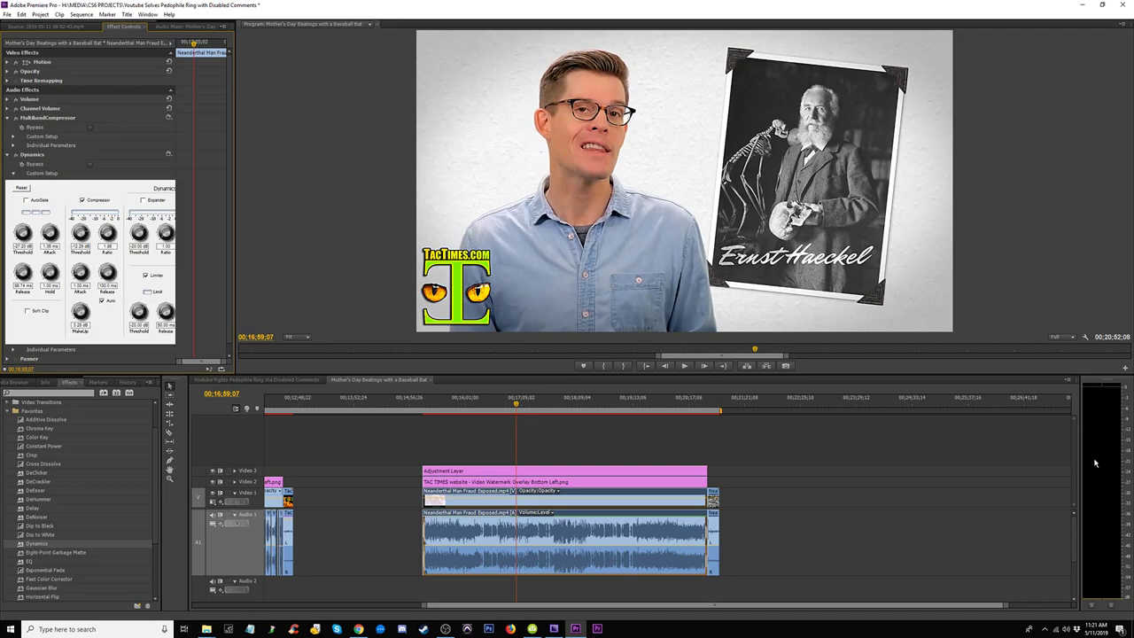
key(space)
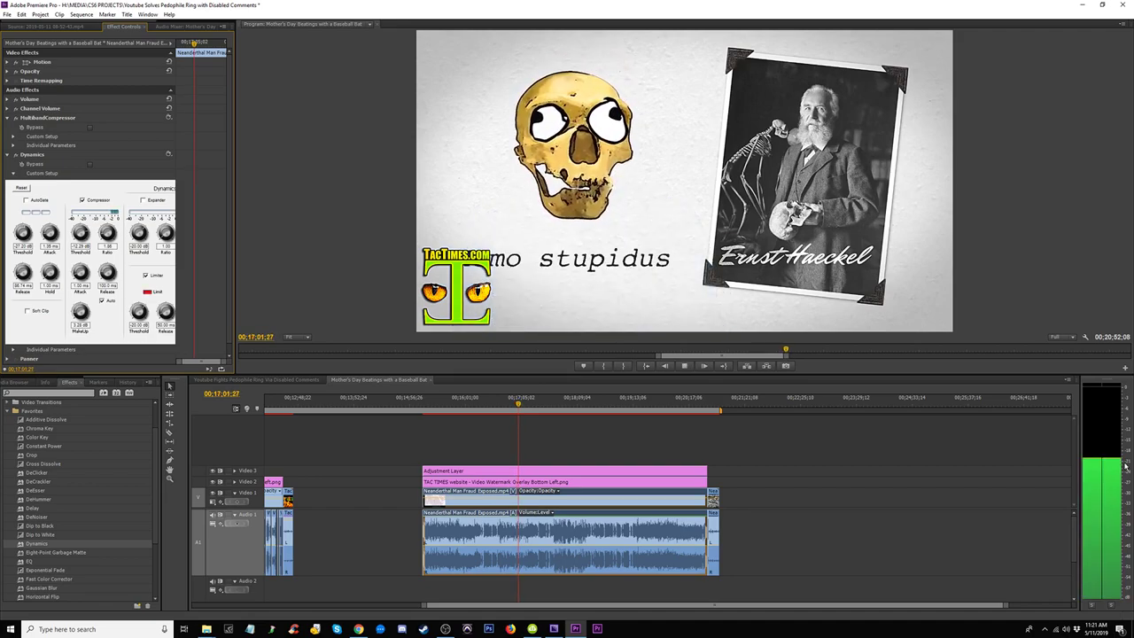
key(space)
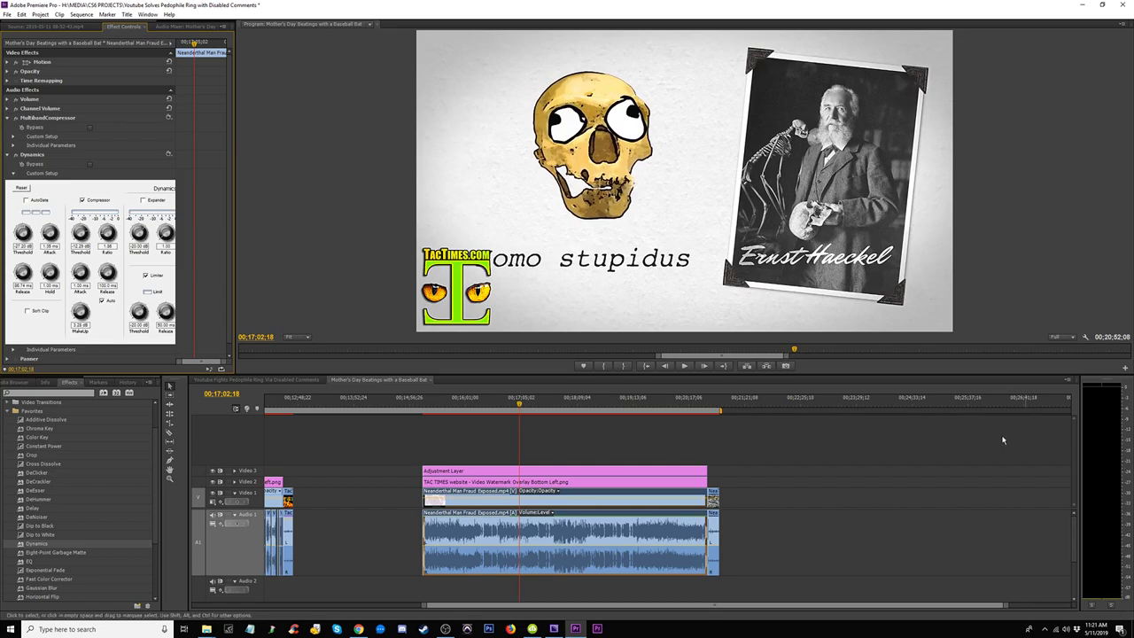
click(544, 447)
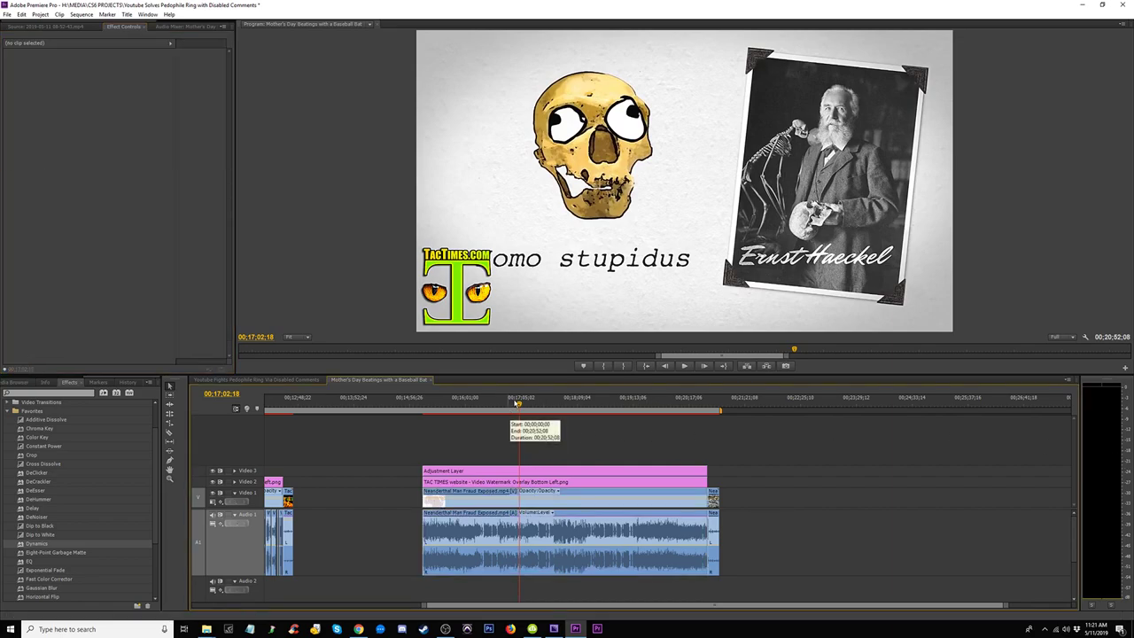
click(524, 403)
key(space)
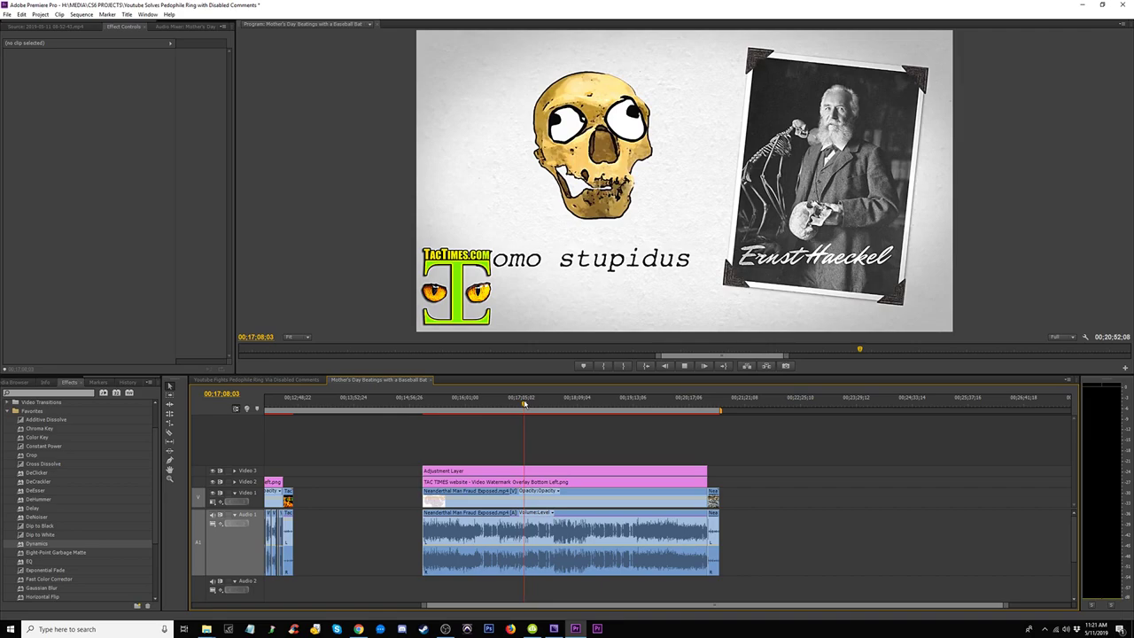
key(space)
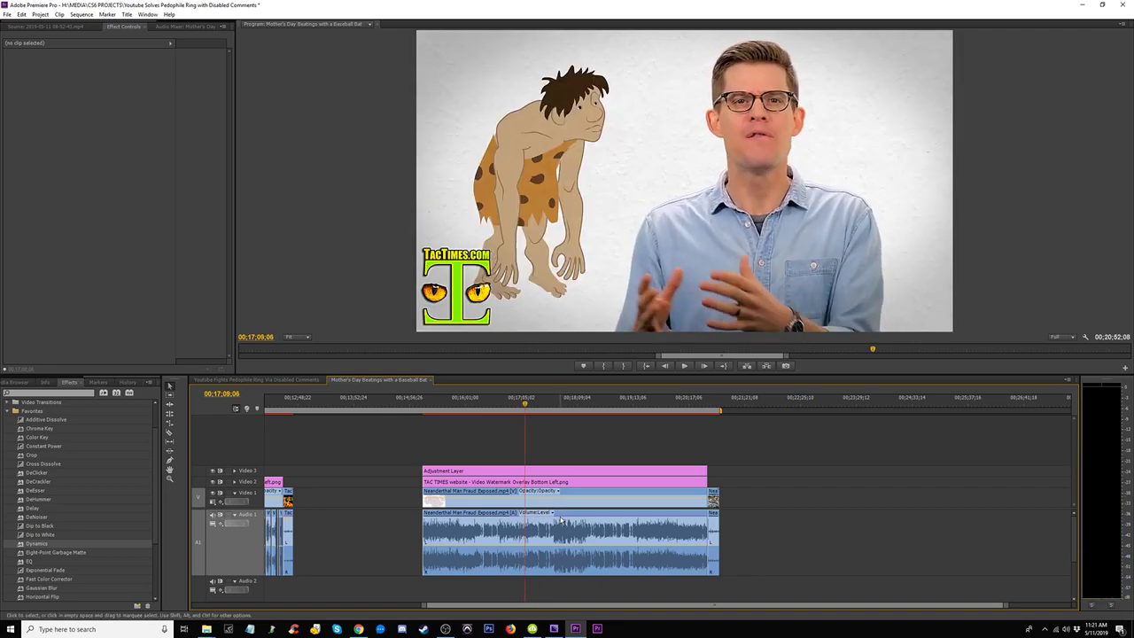
Set the Dynamics limiter threshold to 0.00 dB on the Neanderthal audio and play passages to check the peaks on the meters
click(560, 521)
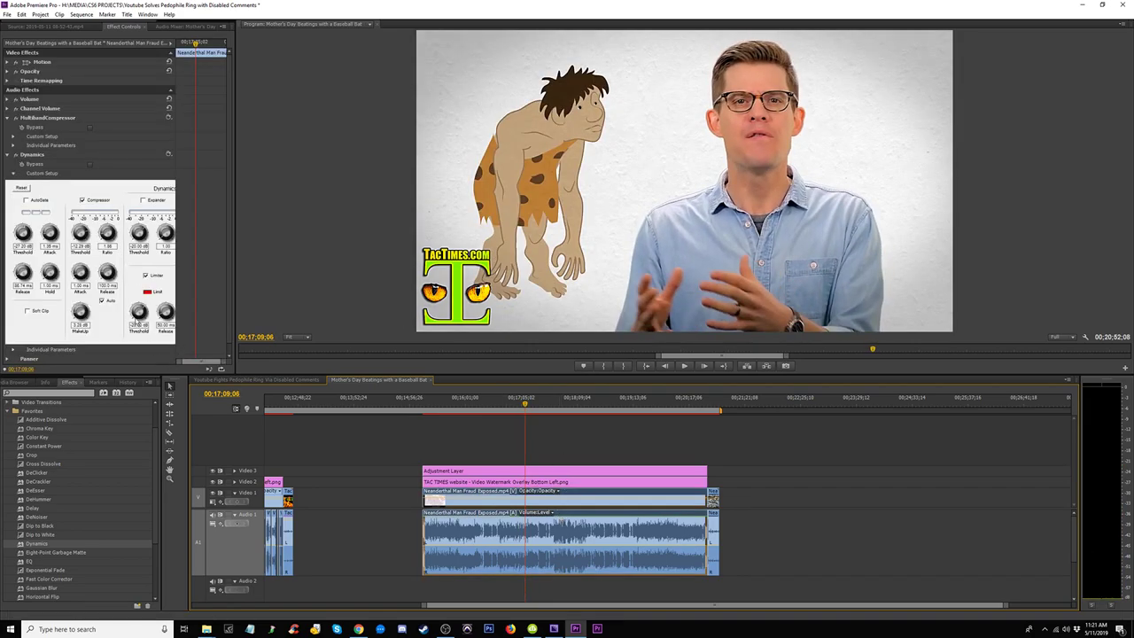
drag(136, 317, 183, 197)
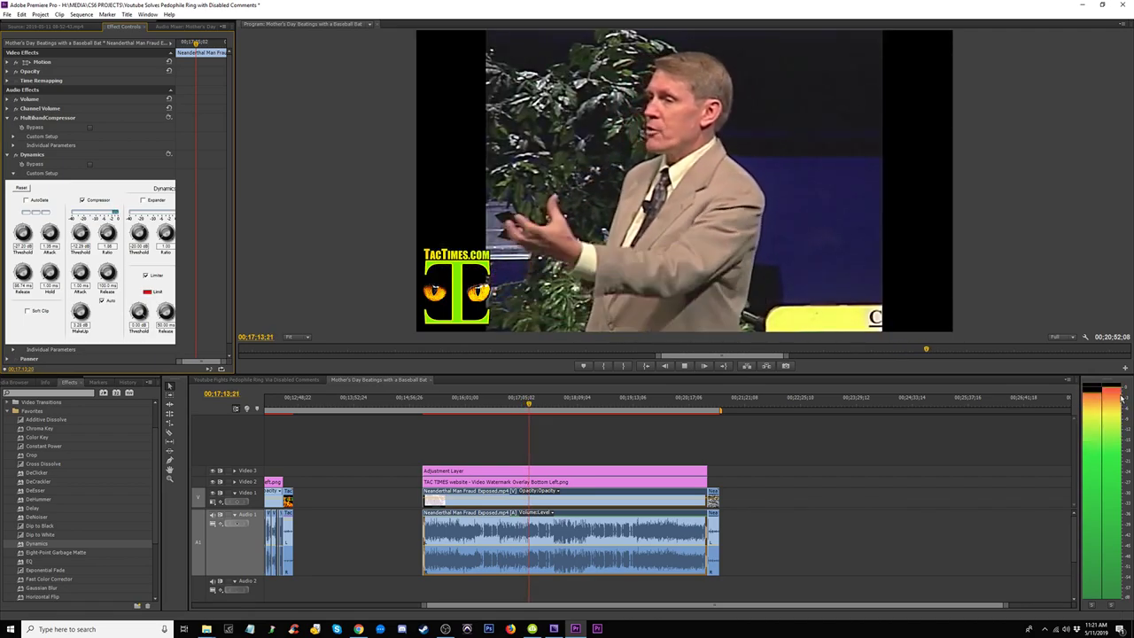
key(space)
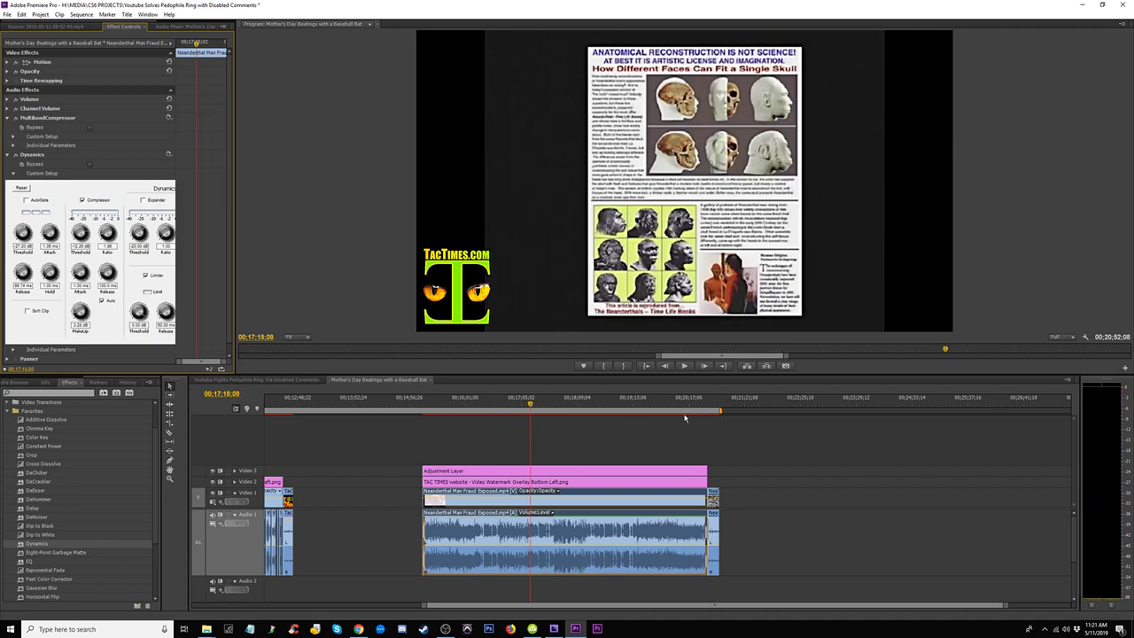
click(634, 406)
key(space)
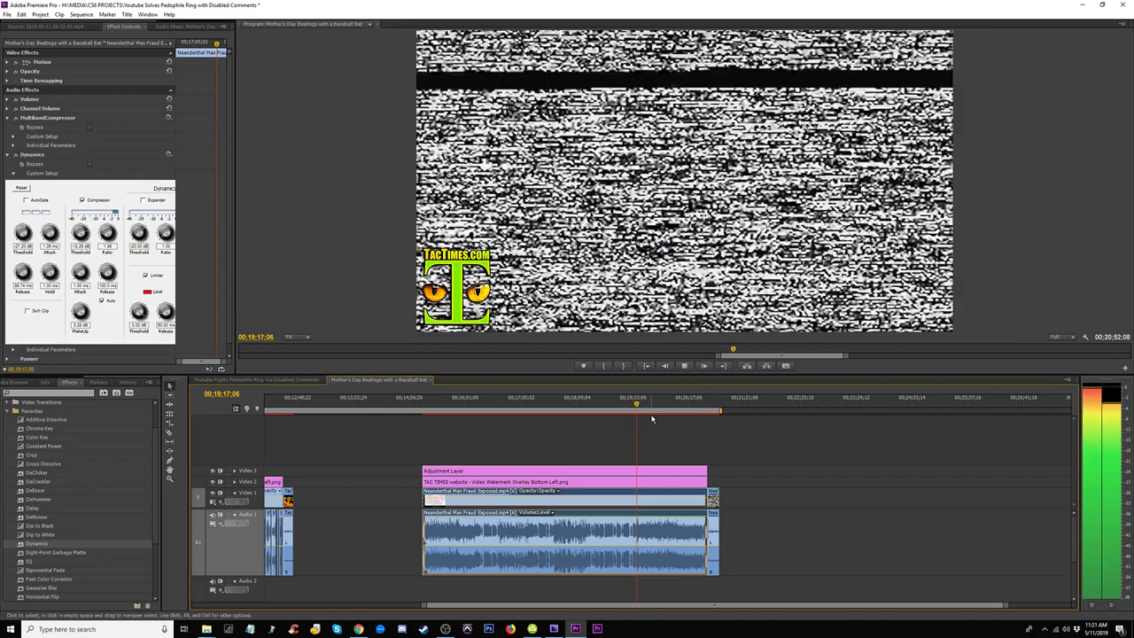
key(space)
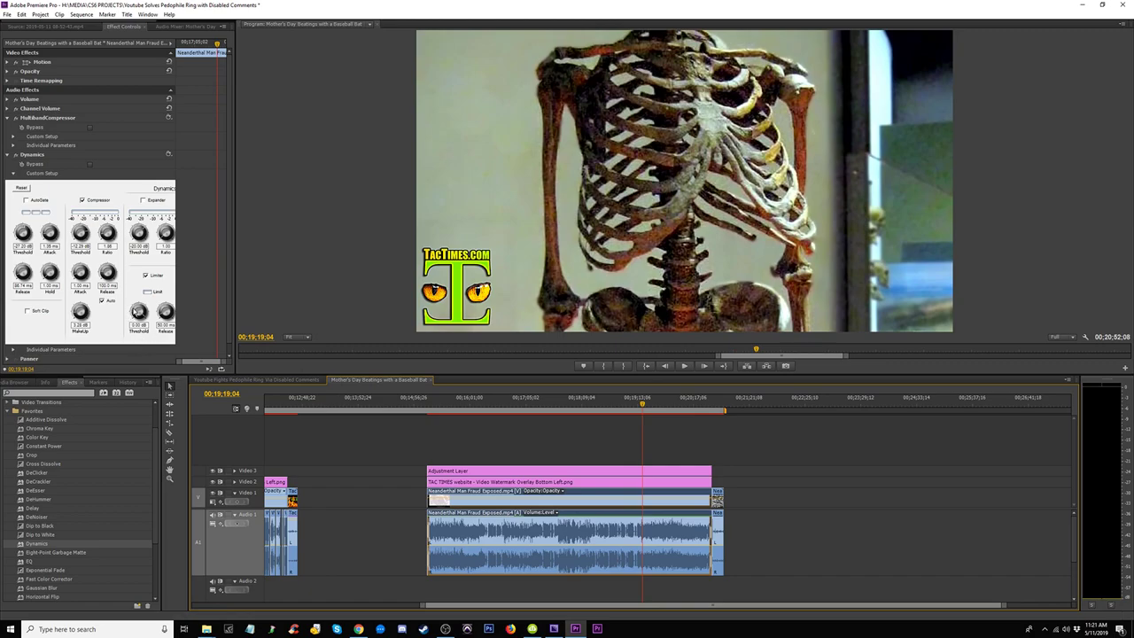
Set the Dynamics limiter threshold to -0.30 dB and check the level by playing from 00;19;47;18 and 00;16;46;21
click(135, 311)
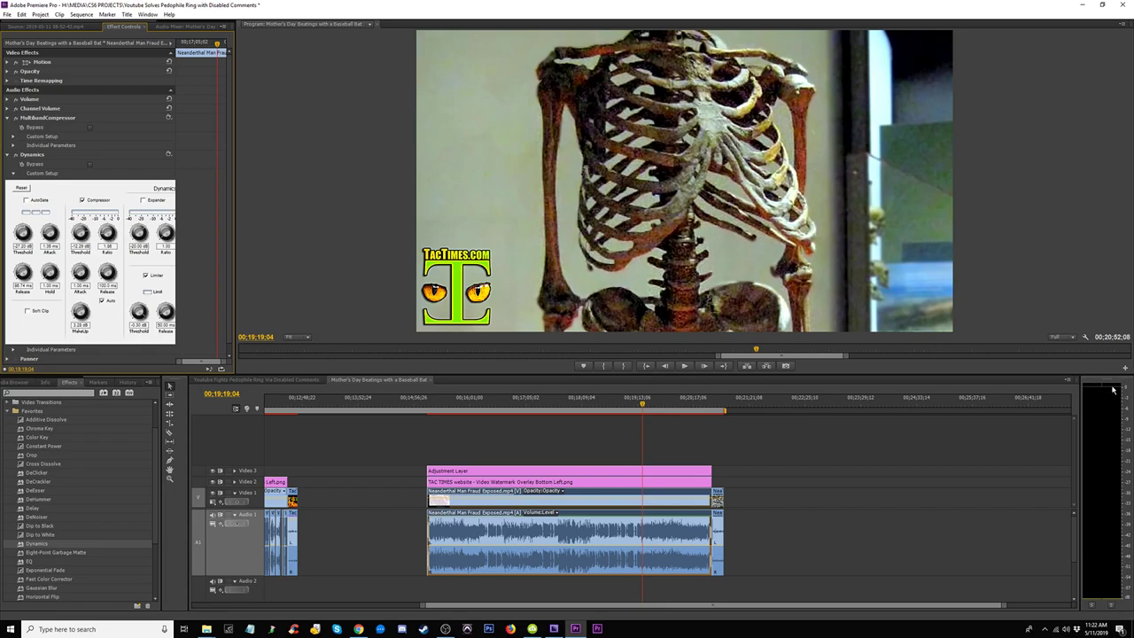
click(668, 404)
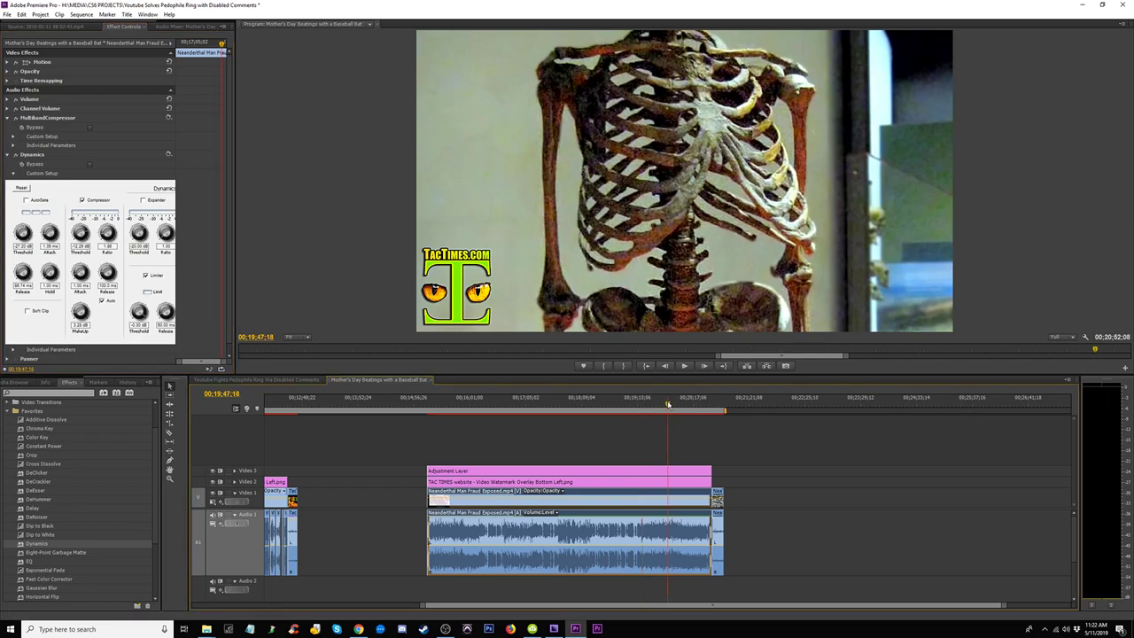
key(space)
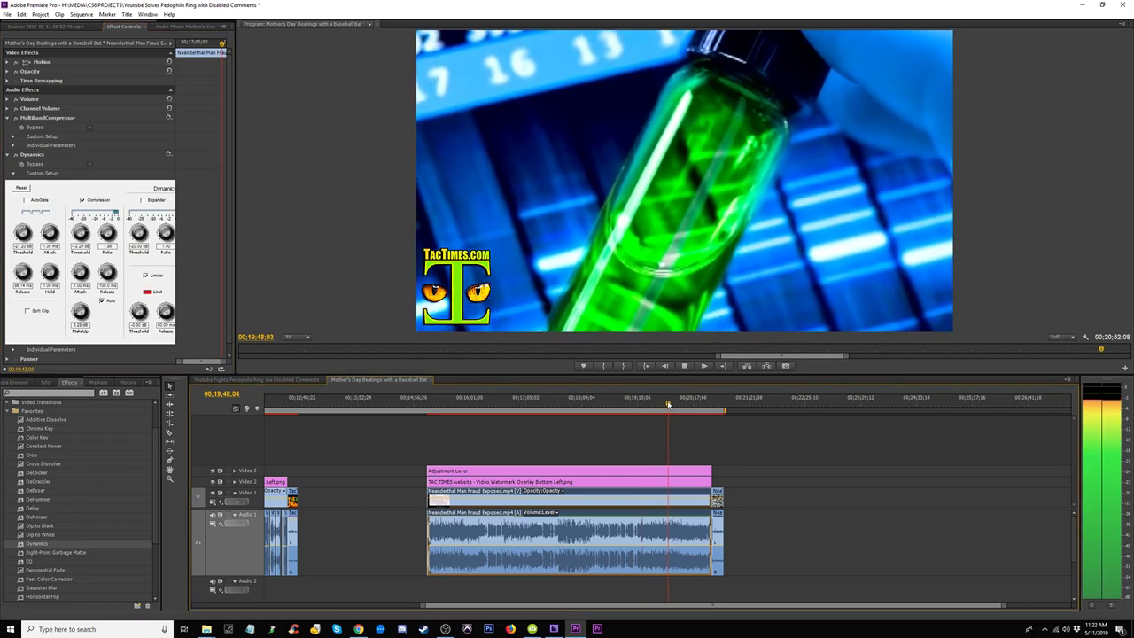
click(512, 408)
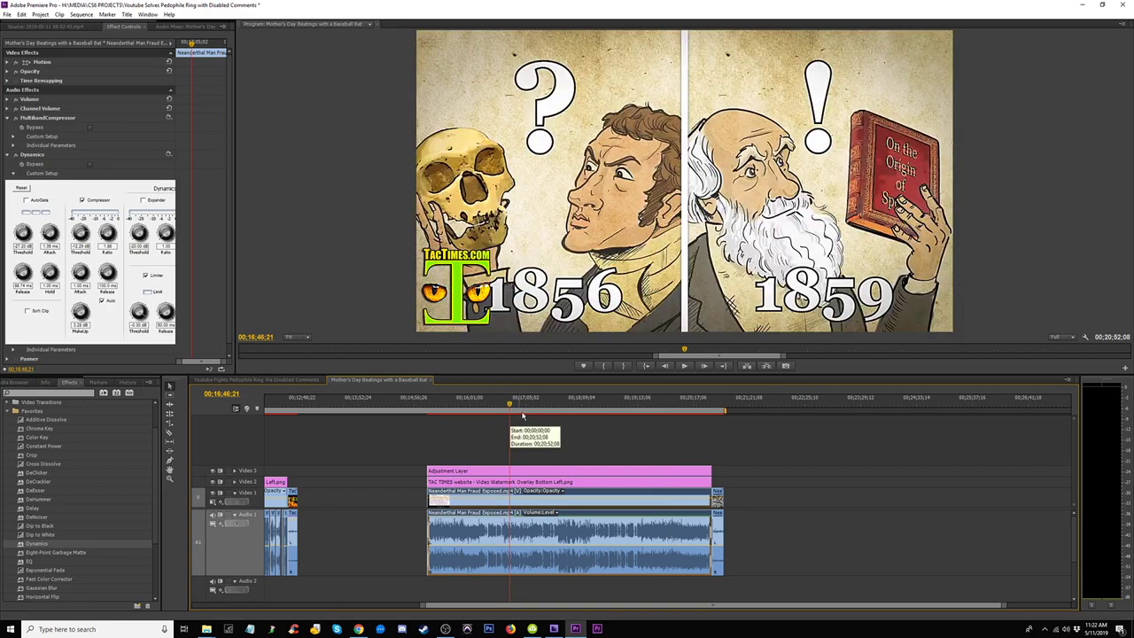
key(space)
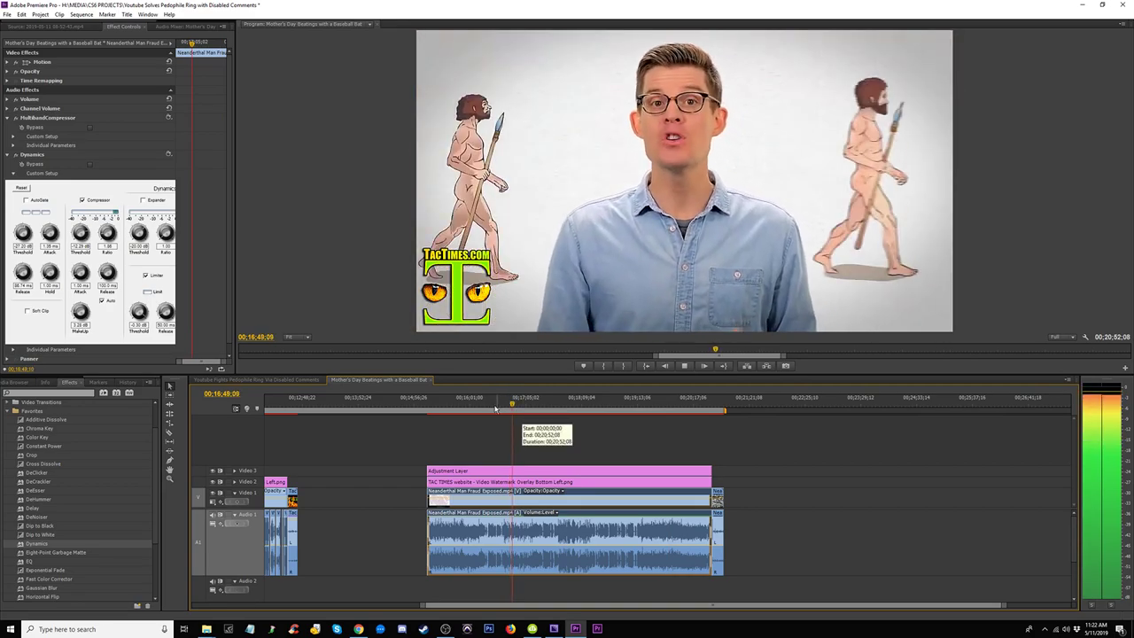
Play short passages from 00;15;55;27 and 00;15;33;17 to check the limited peaks on the audio meters
click(467, 408)
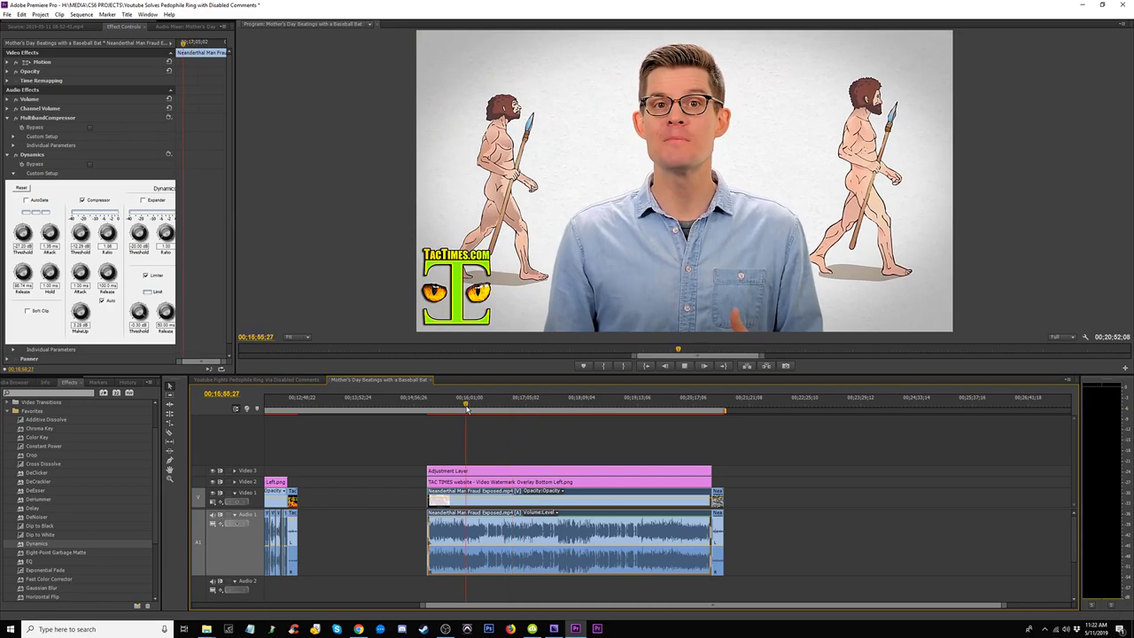
key(space)
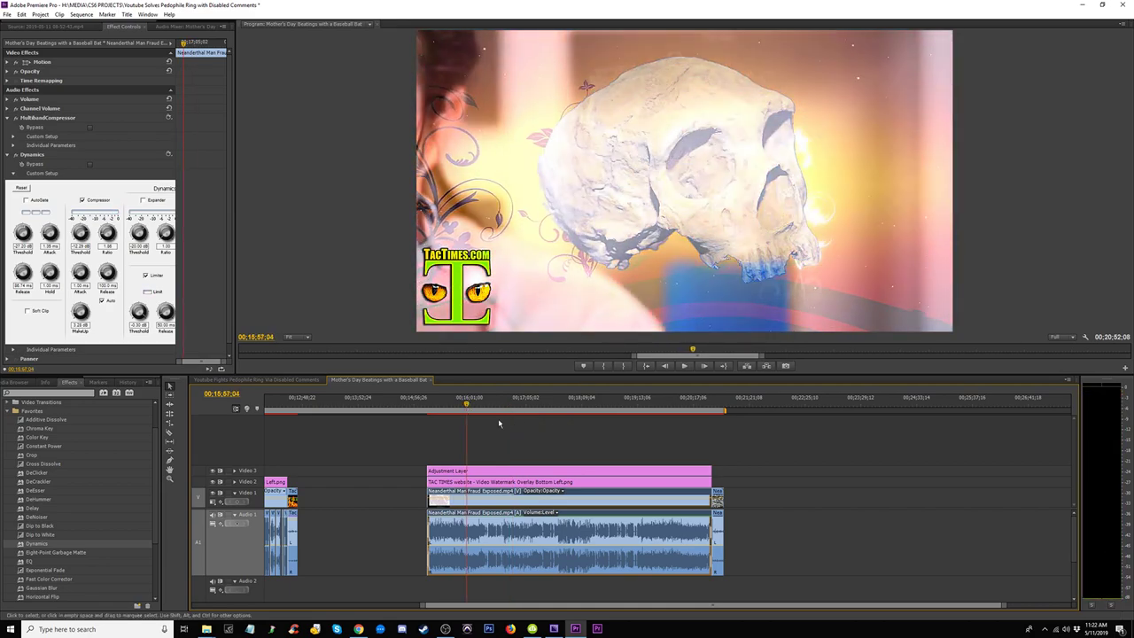
drag(456, 408, 447, 409)
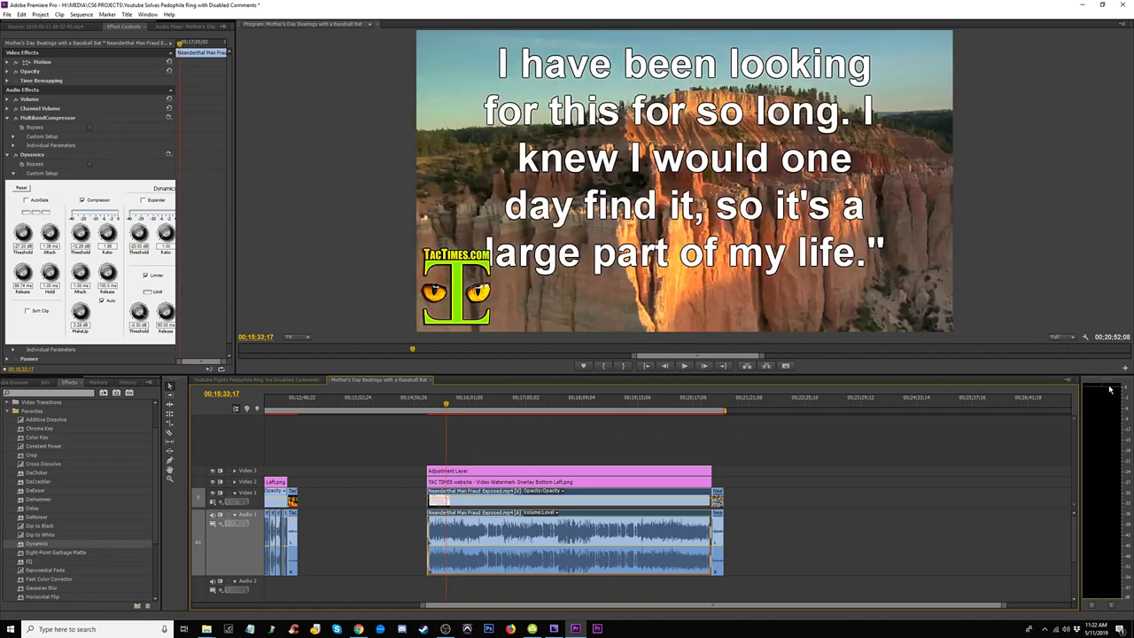
key(space)
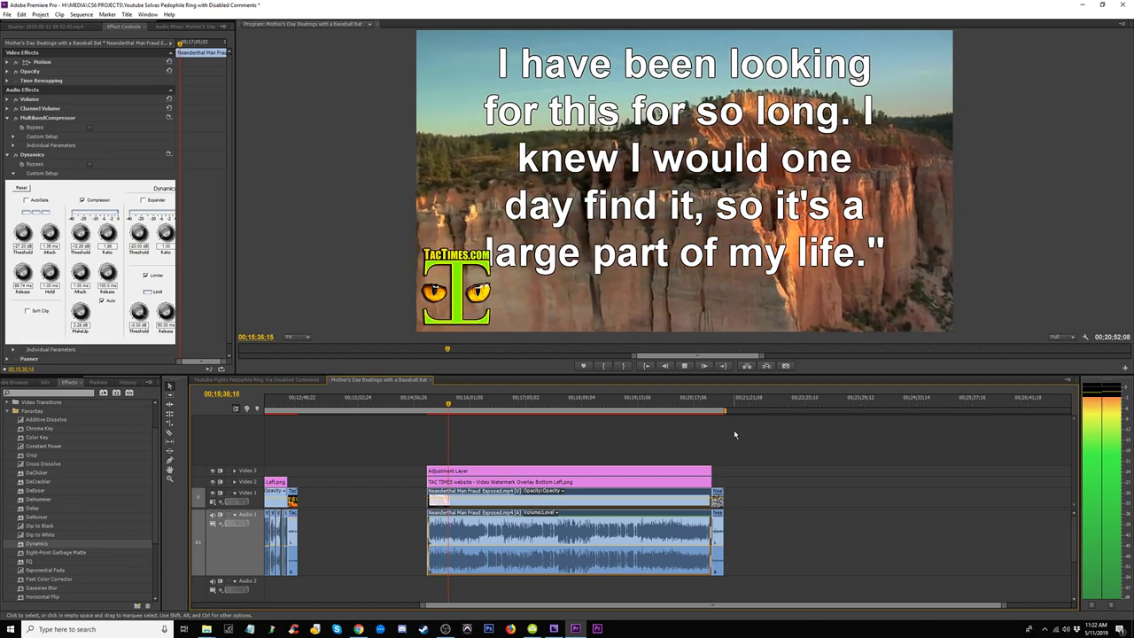
key(space)
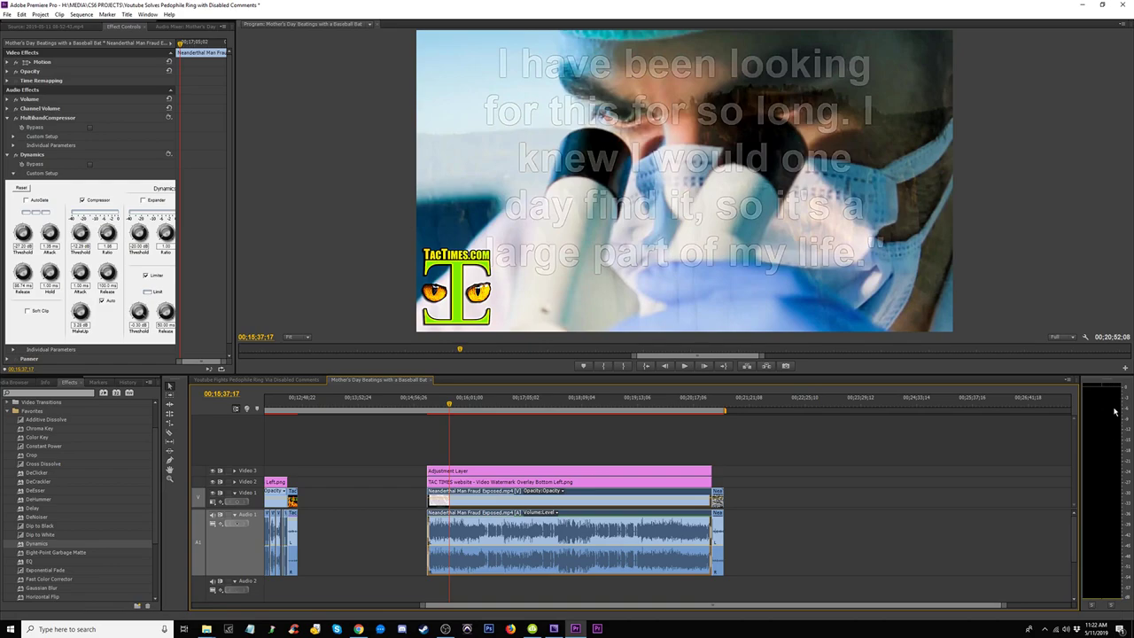
key(space)
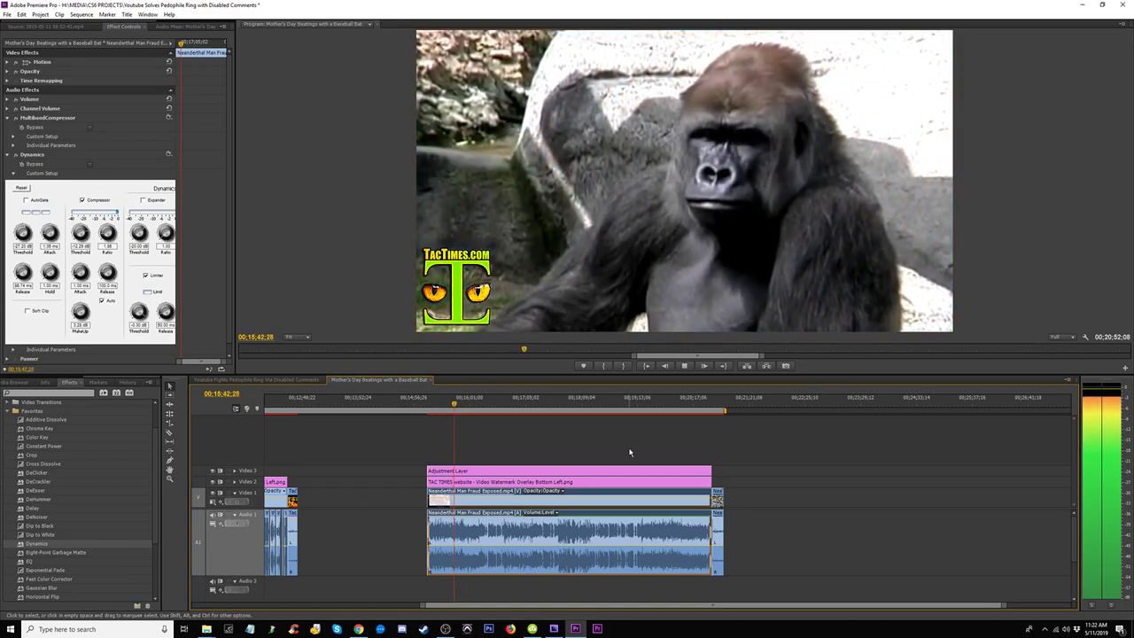
key(space)
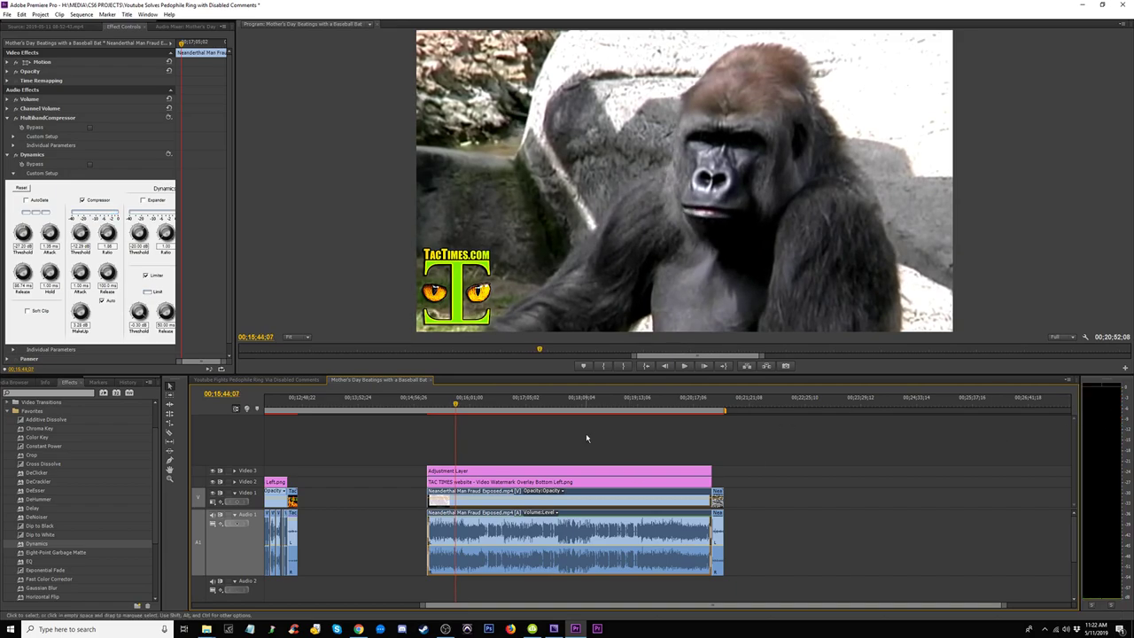
Move the start of the work area to the beginning of the Neanderthal Man Fraud Exposed.mp4 segment and check its alignment
click(591, 403)
key(minus)
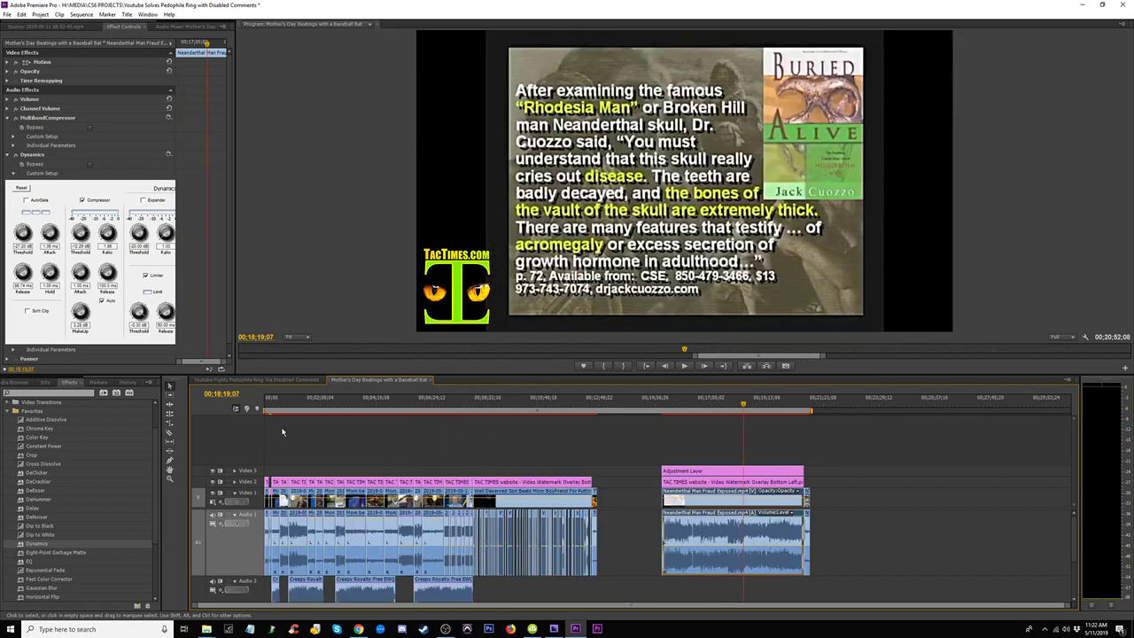
drag(268, 411, 658, 421)
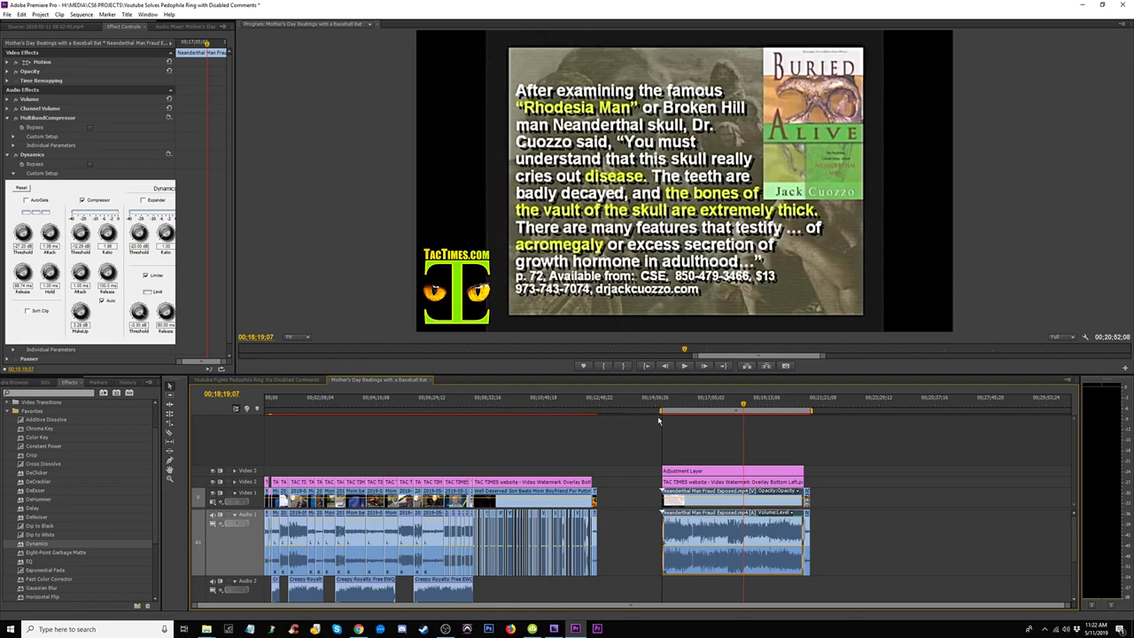
key(equal)
key(equal)
key(minus)
click(508, 402)
key(equal)
key(equal)
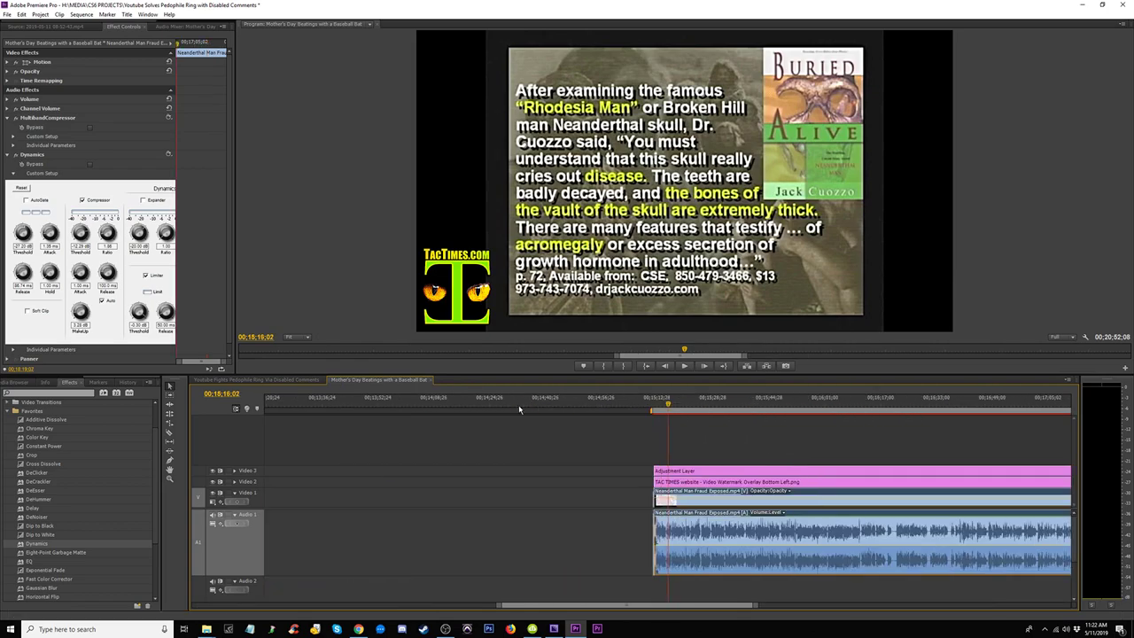
key(equal)
key(equal)
key(equal)
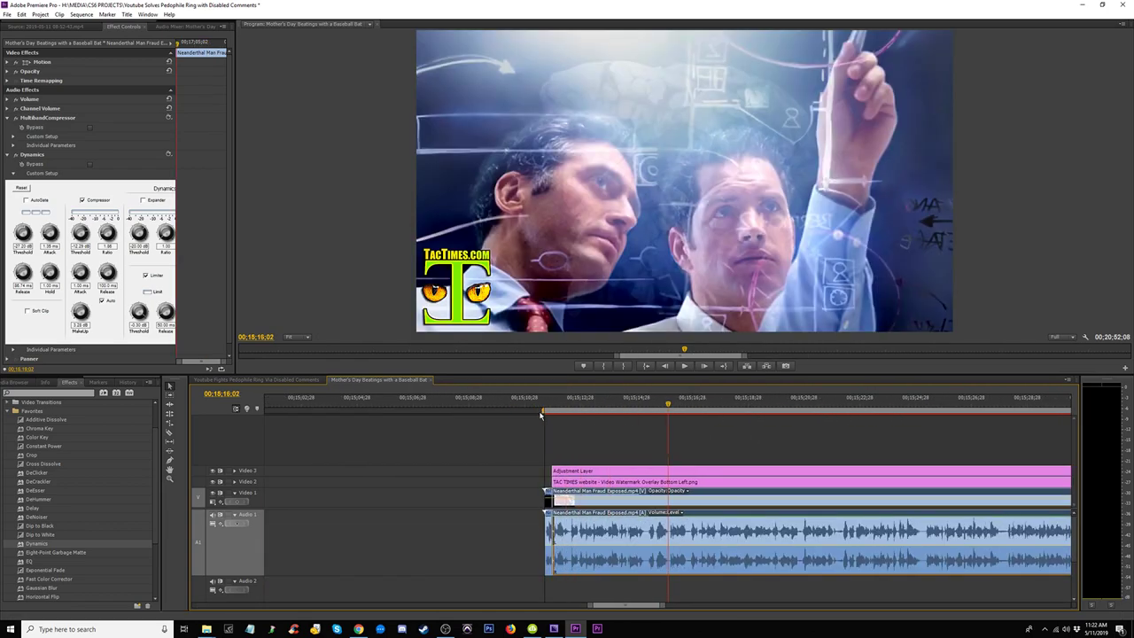
Inspect the work area along the Neanderthal Man Fraud Exposed.mp4 segment from its beginning to beyond its end
click(547, 400)
key(minus)
key(minus)
key(minus)
click(749, 403)
key(minus)
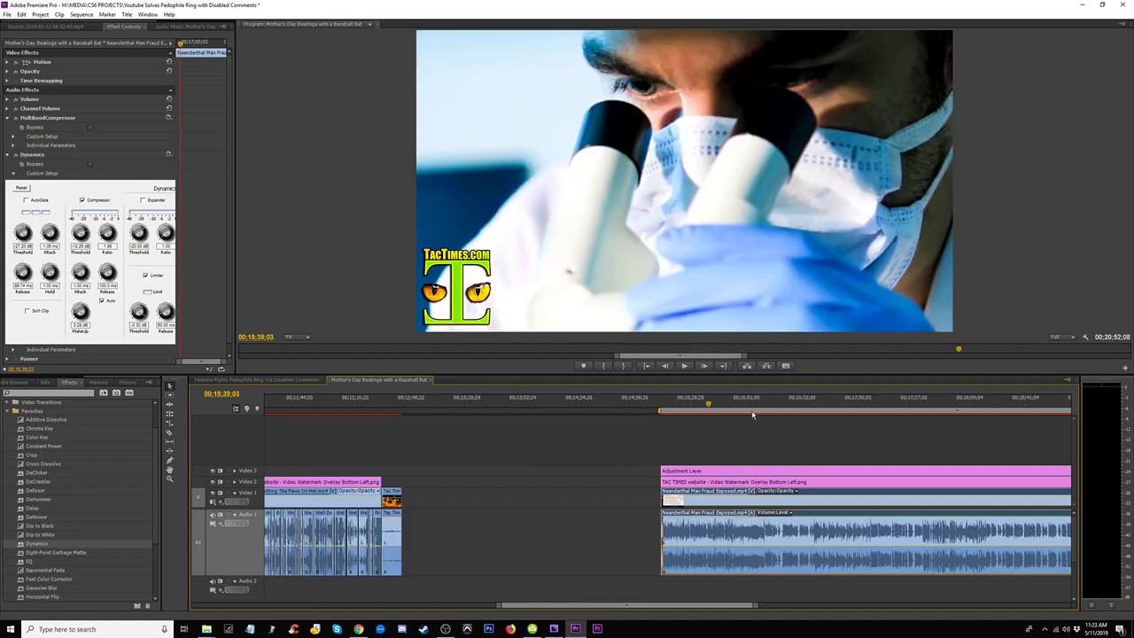
key(minus)
key(minus)
click(866, 404)
key(equal)
key(equal)
key(minus)
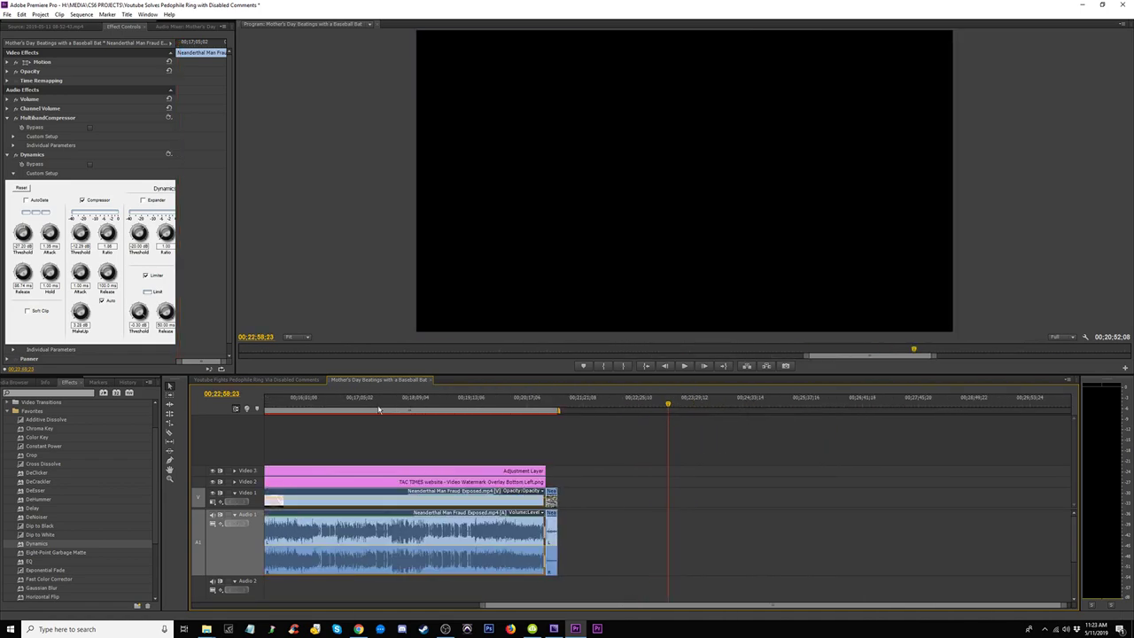
Select the Adjustment Layer on Video 3 and review its Fast Color Corrector and Unsharp Mask effects at 00;17;22;23
click(379, 410)
click(335, 463)
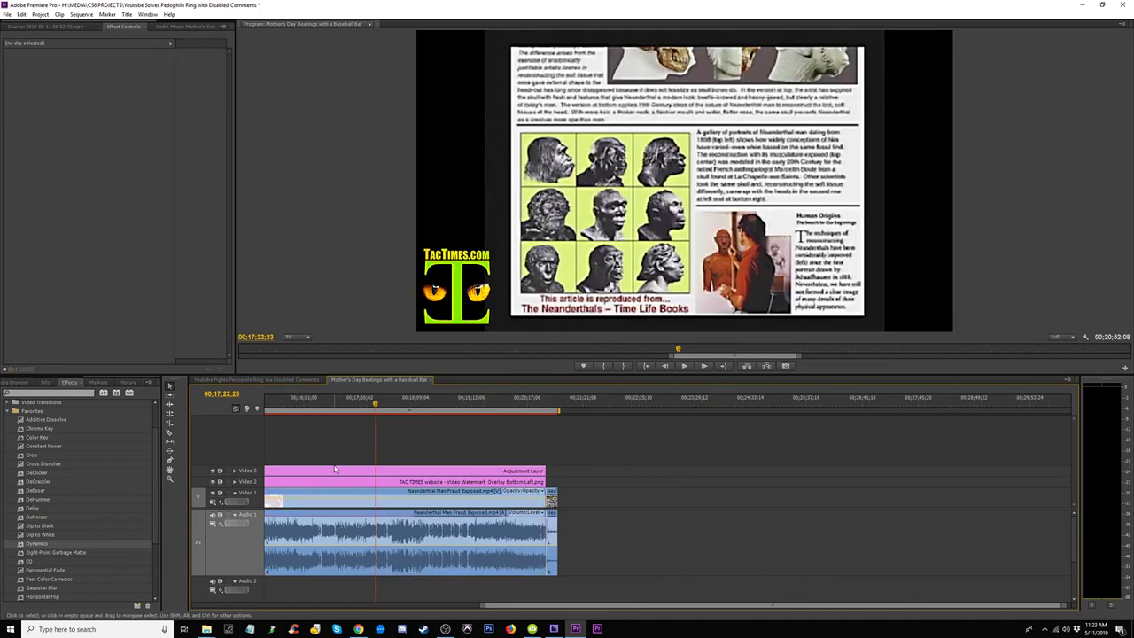
click(334, 470)
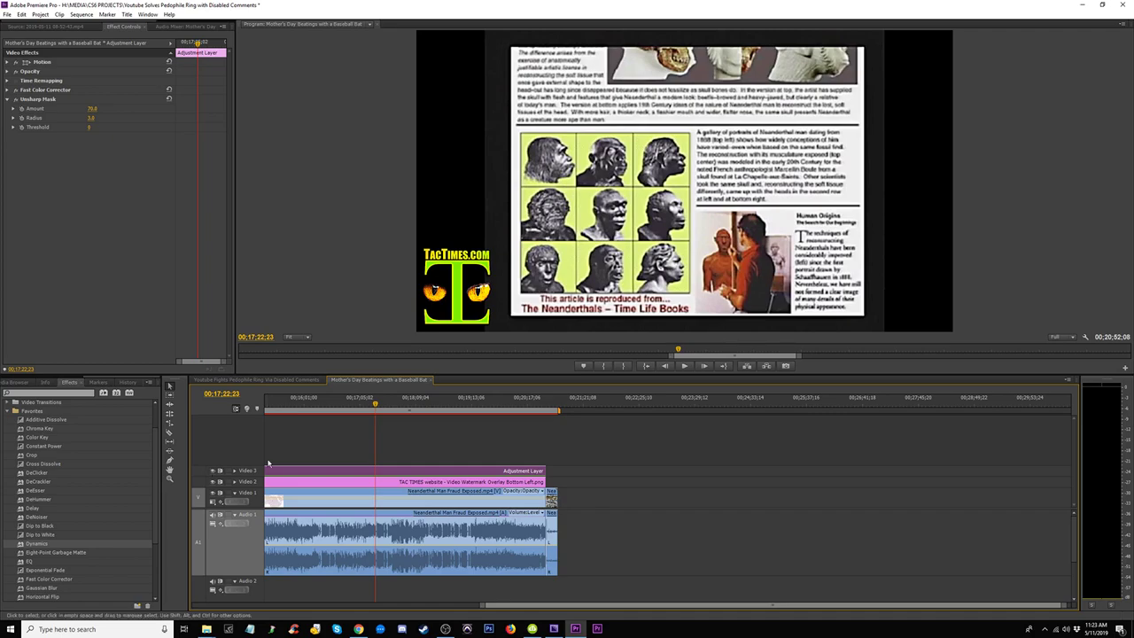
key(-)
key(=)
key(=)
key(=)
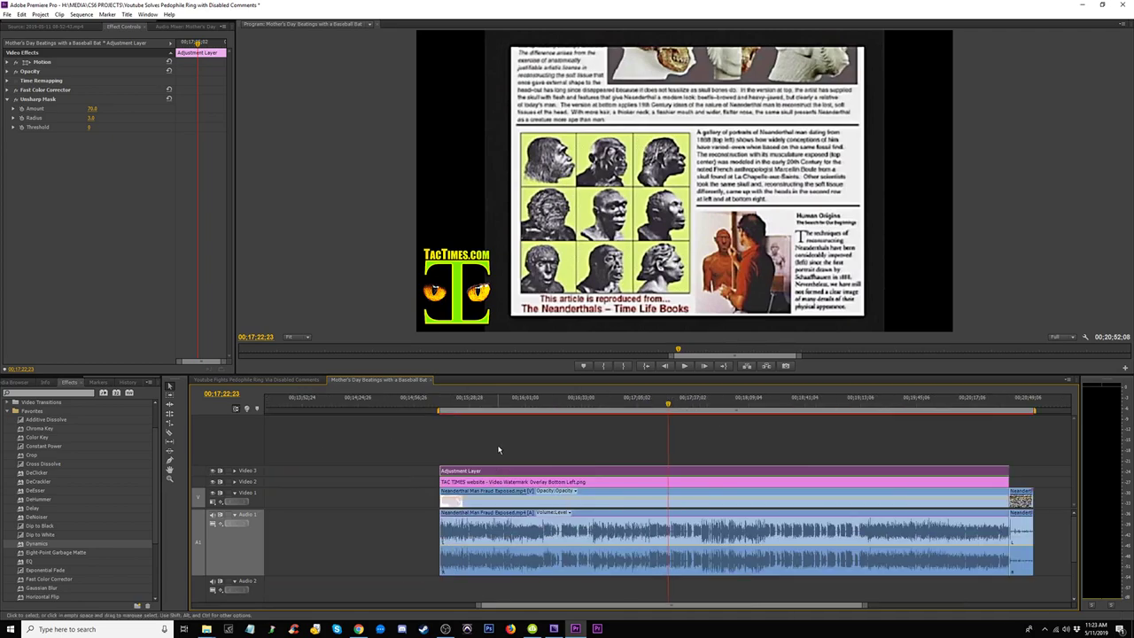
Play a short passage from 00;17;21;17 and inspect the frame at 00;17;34;25
drag(668, 405, 663, 404)
key(space)
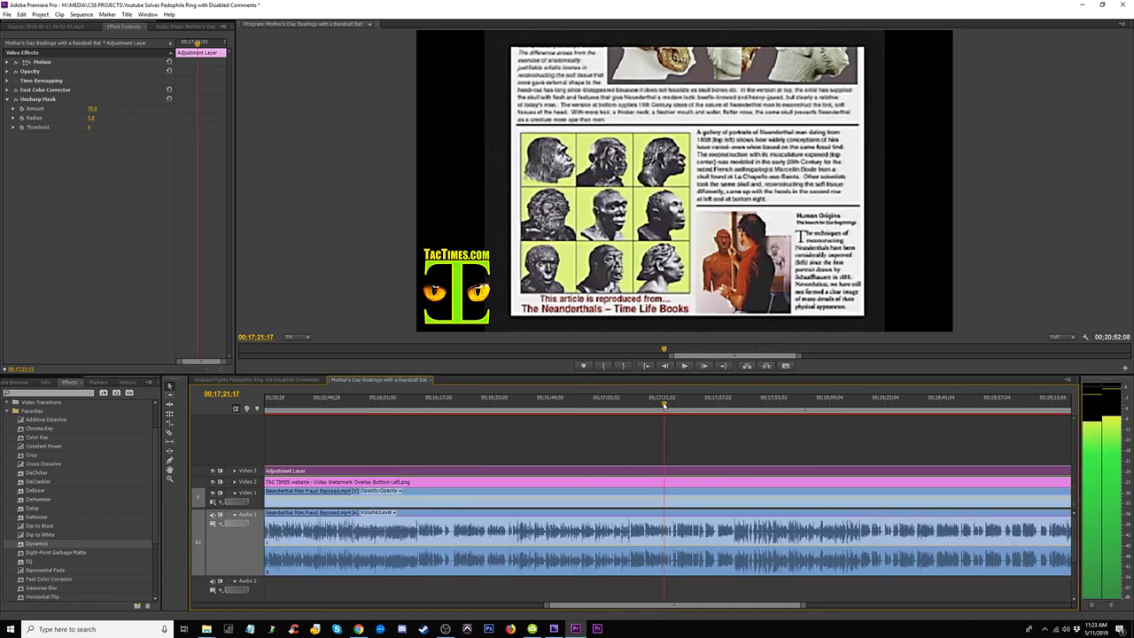
key(space)
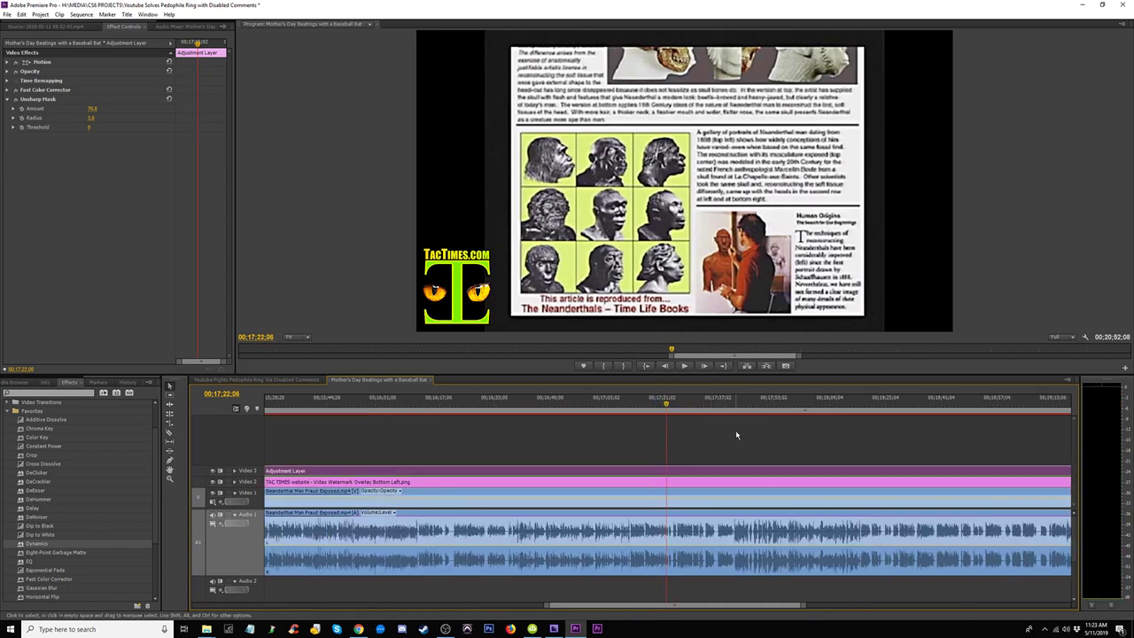
key(minus)
mouse_move(686, 404)
mouse_down()
mouse_move(736, 405)
mouse_move(689, 406)
mouse_up()
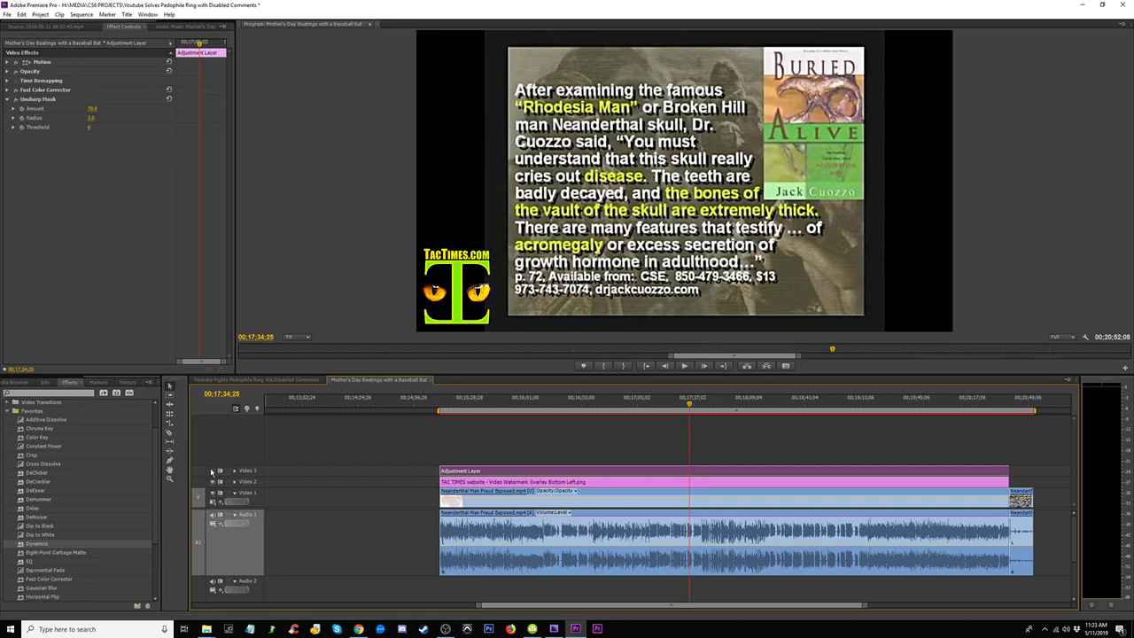
Inspect the frame at 00;16;20;20 and bring up the effect settings of the Adjustment Layer on Video 3
click(703, 443)
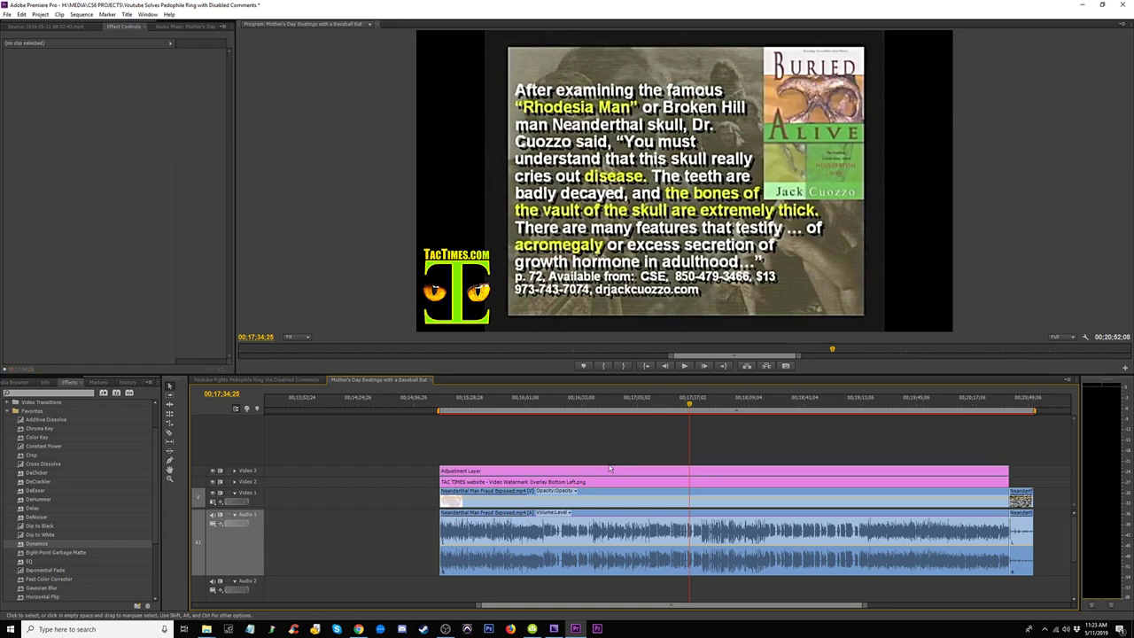
click(560, 401)
double_click(562, 470)
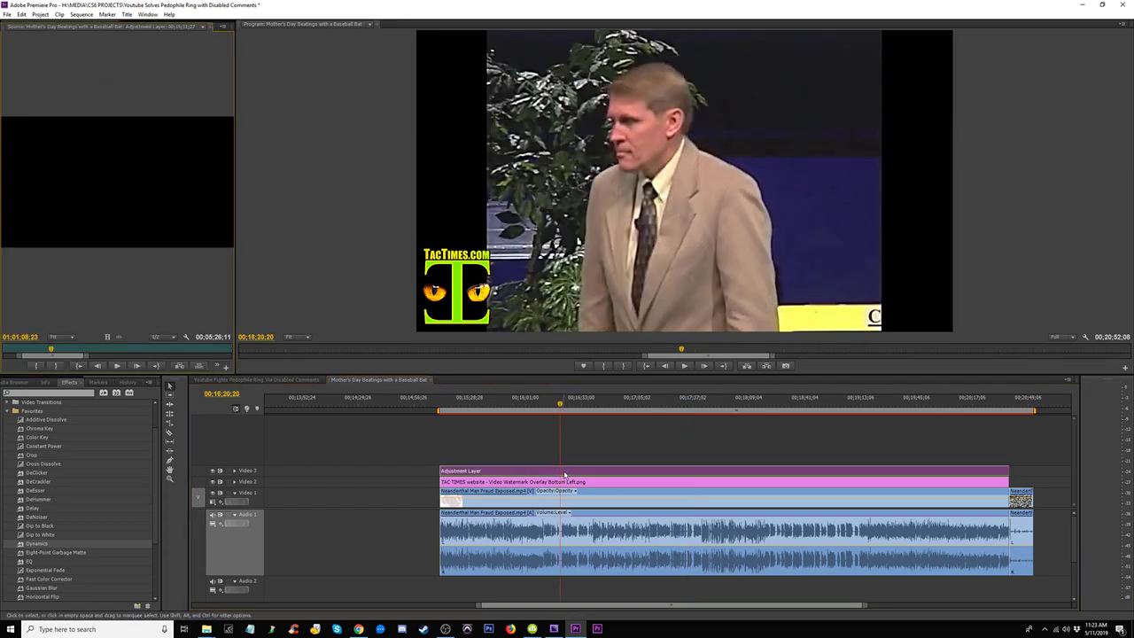
drag(90, 22, 142, 22)
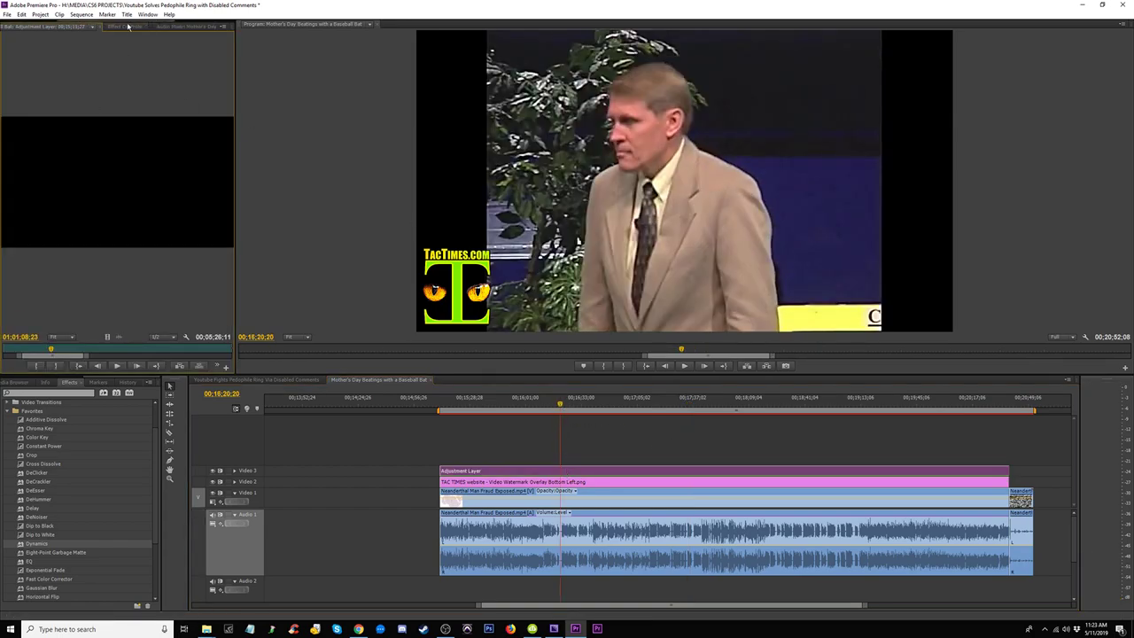
click(125, 27)
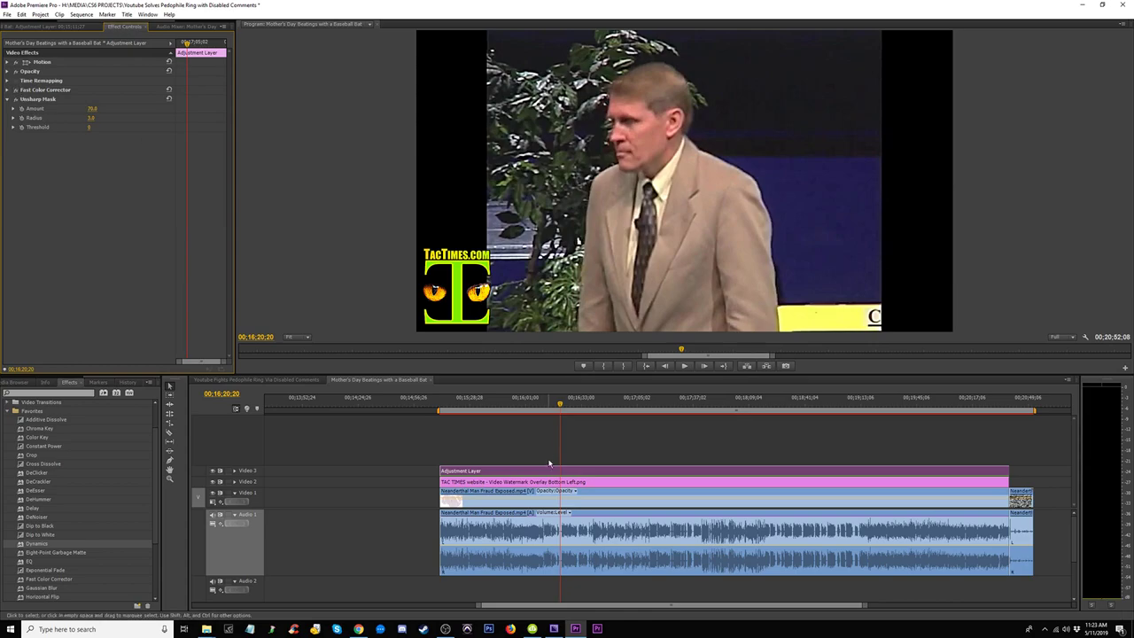
Toggle the adjustment layer's Unsharp Mask to compare the skull frame at 00;15;51;05, and view the frame at 00;16;42;14
click(619, 454)
click(508, 401)
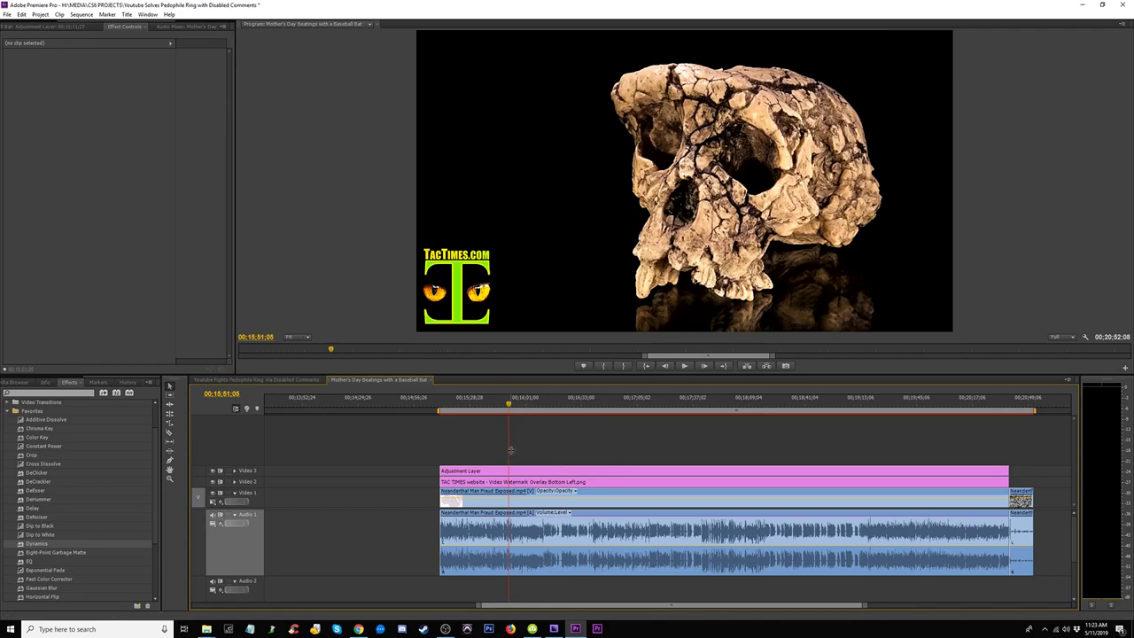
click(514, 470)
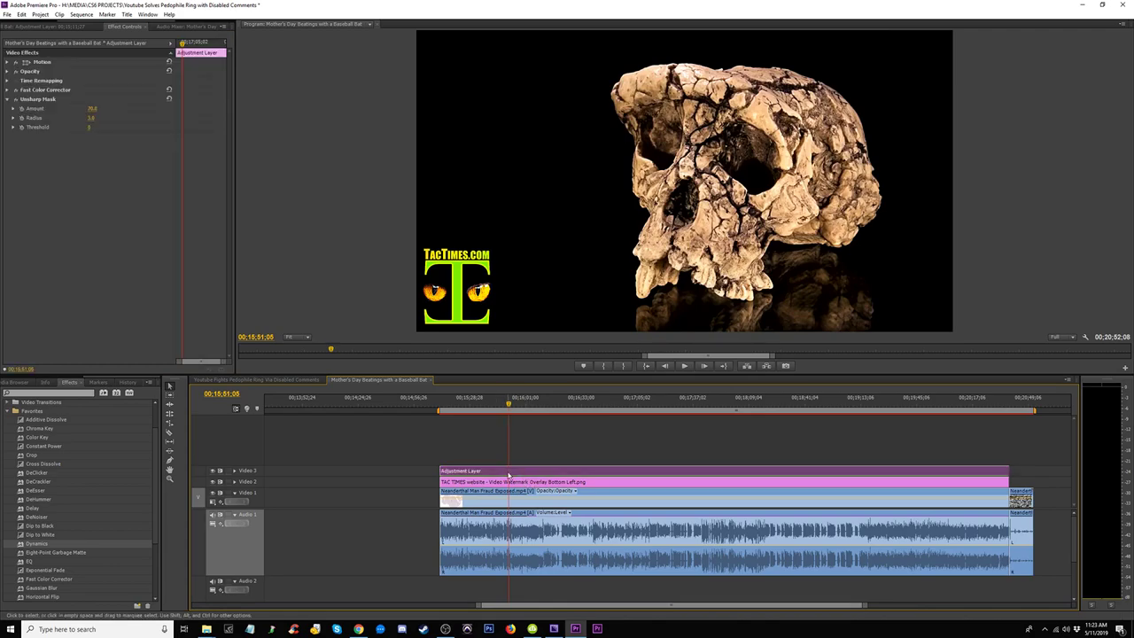
click(16, 100)
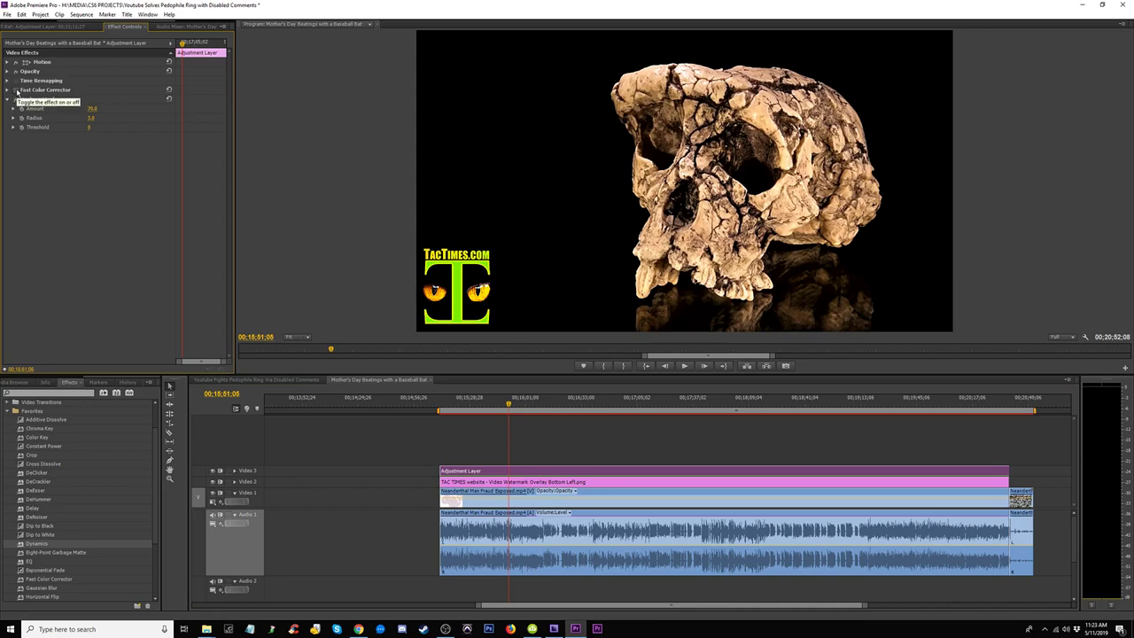
click(598, 404)
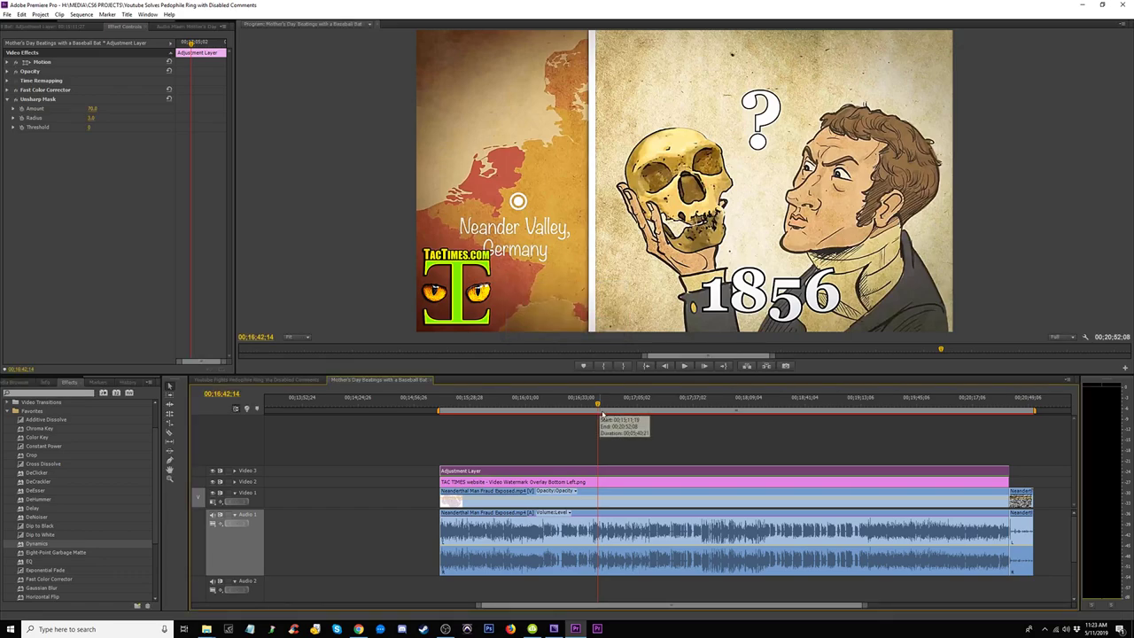
Close Premiere Pro and the leftover File Explorer, 4K Video Downloader and Media Encoder windows
click(1122, 7)
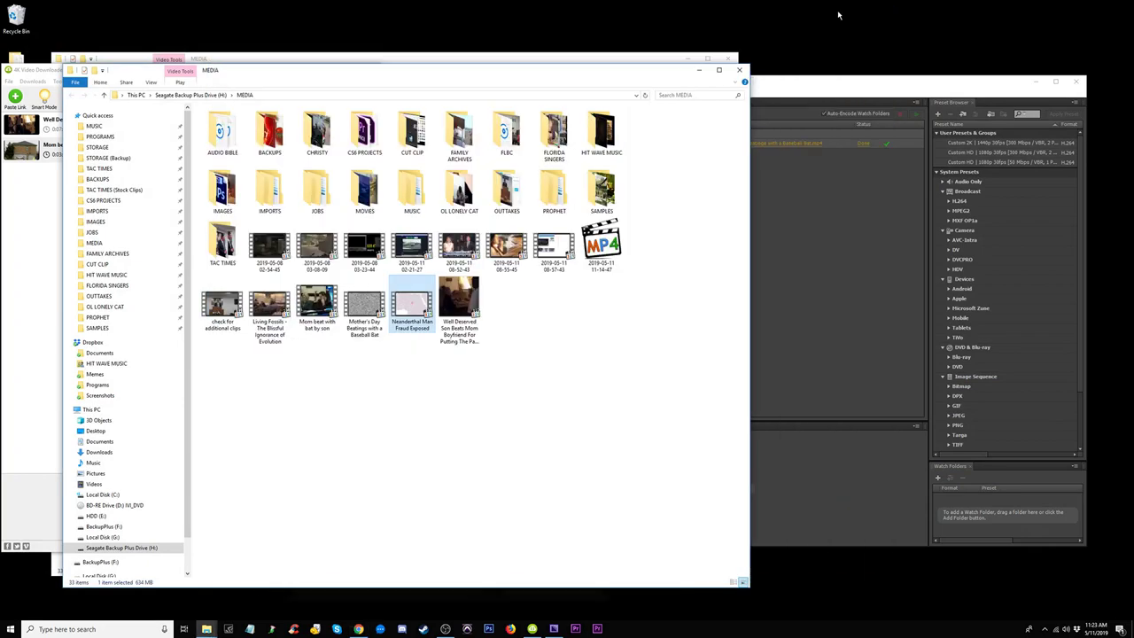
click(838, 12)
click(740, 70)
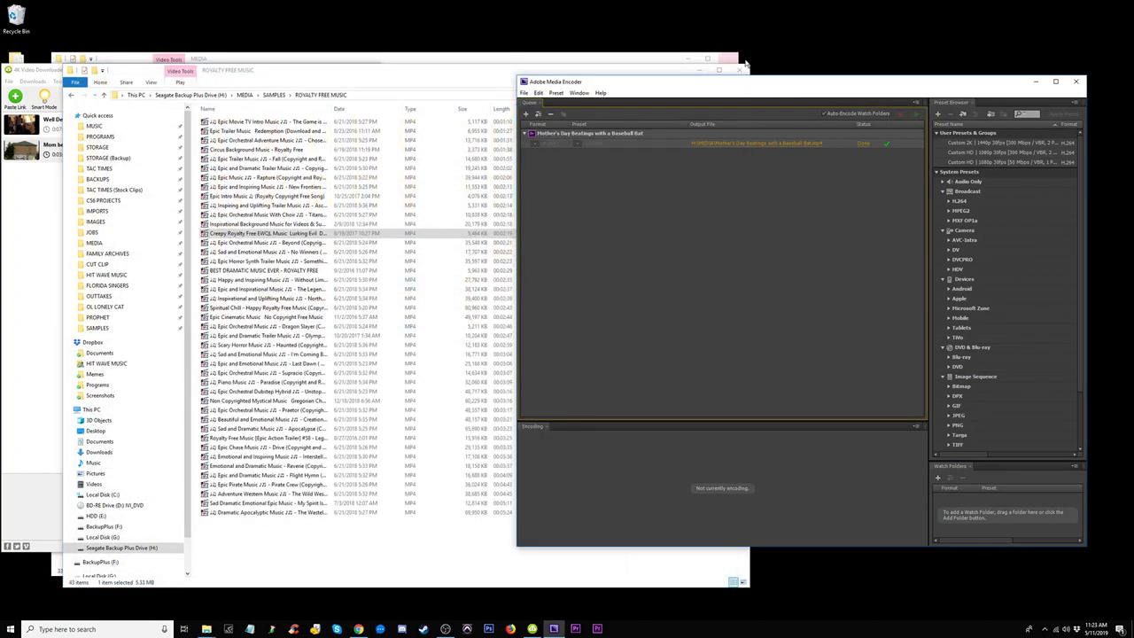
click(740, 70)
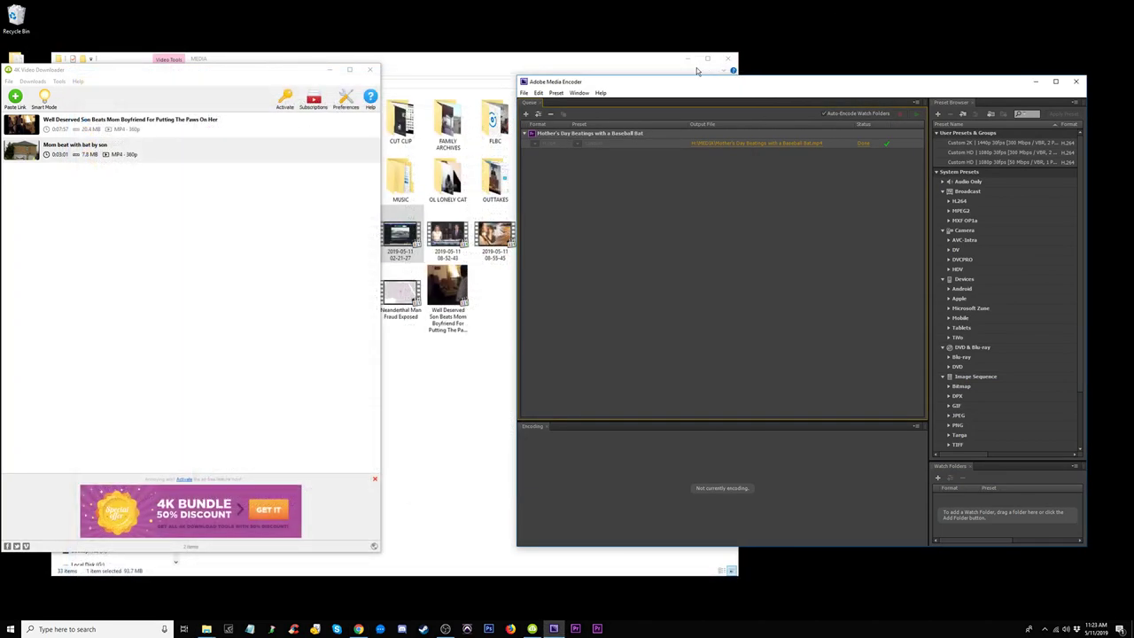
click(386, 64)
click(412, 63)
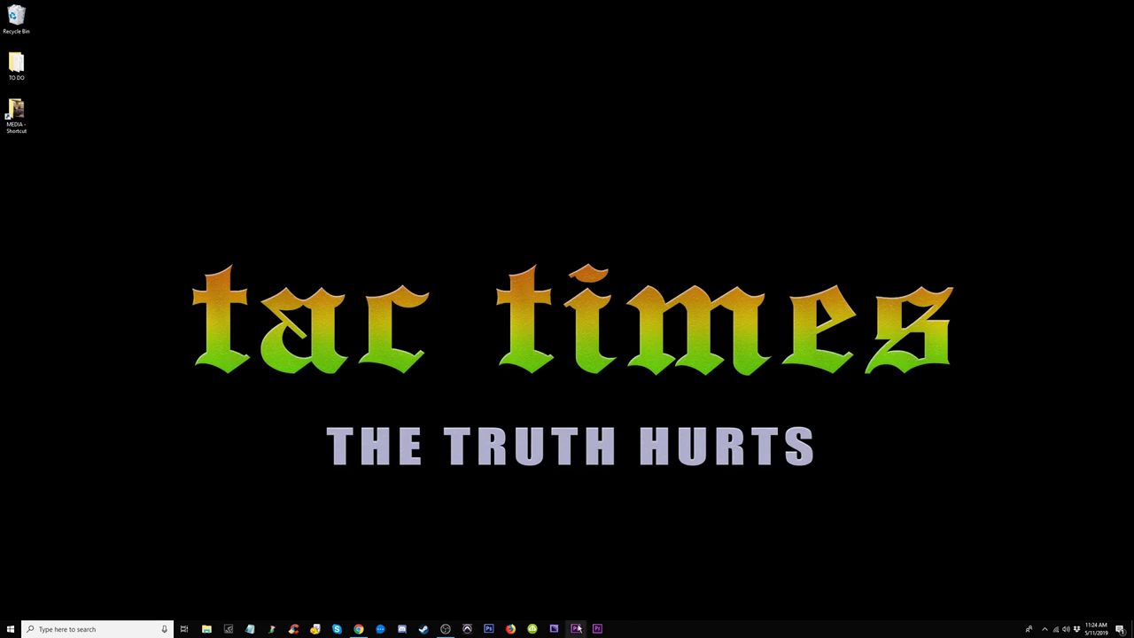
Restart Premiere Pro with the recent project Youtube Solves Pedophile Ring with Disabled Comments and check the frames at 00;17;21;19 and 00;18;27;13
click(576, 628)
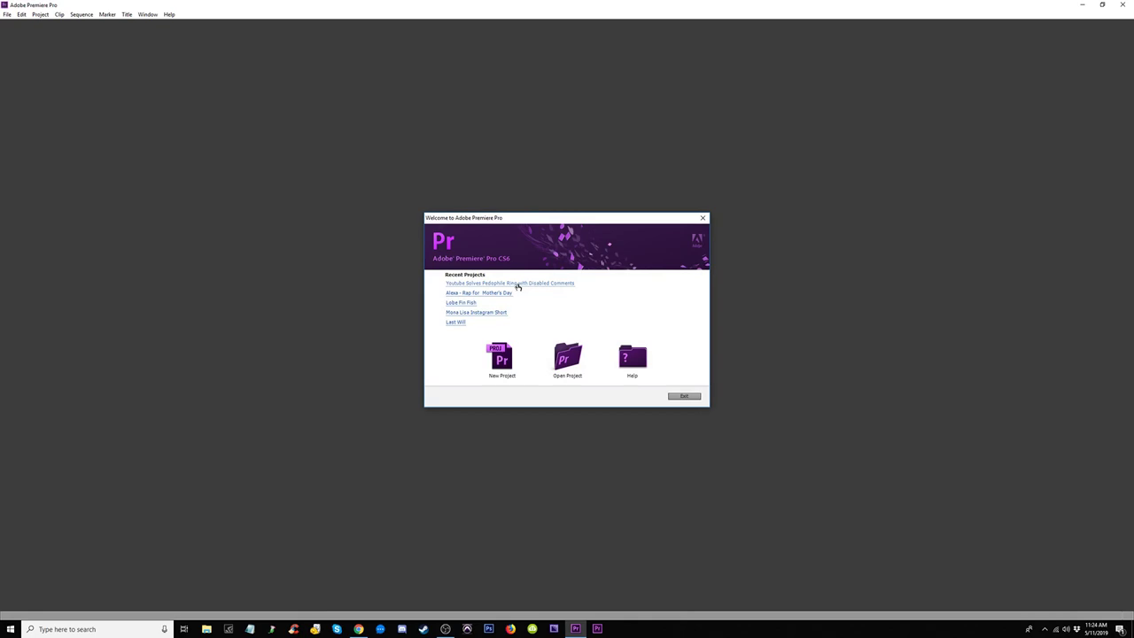
click(518, 284)
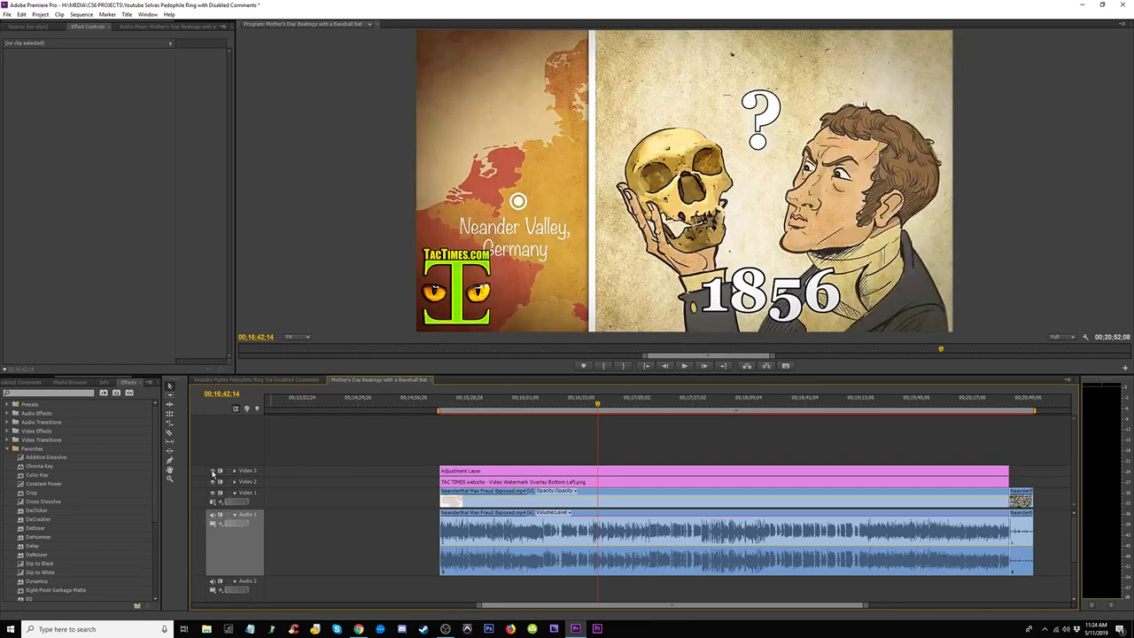
click(667, 403)
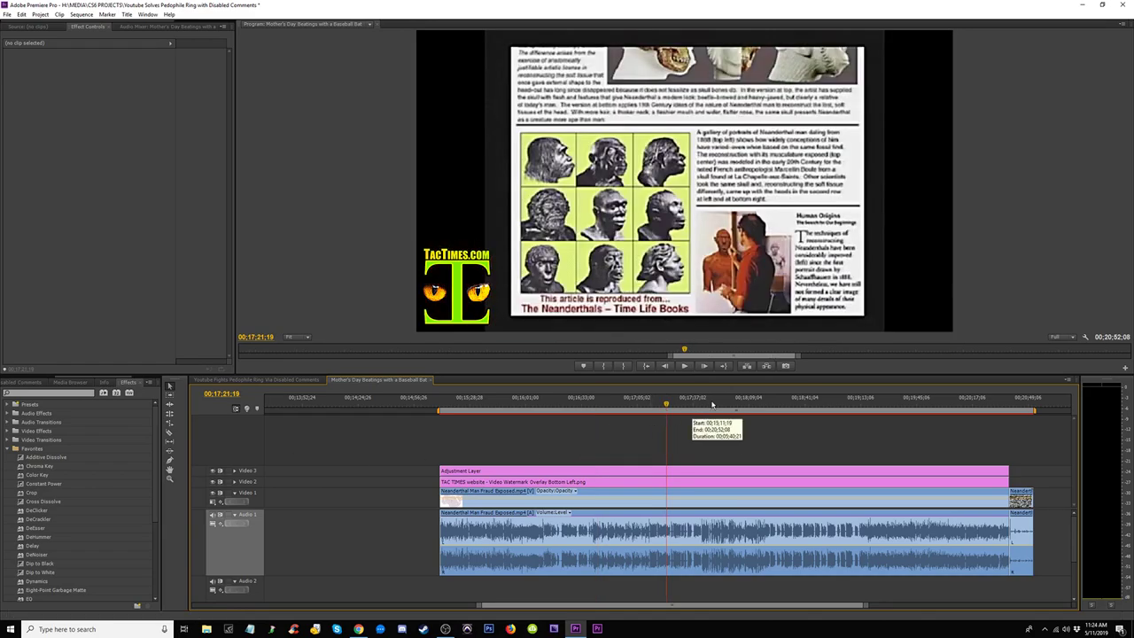
click(781, 404)
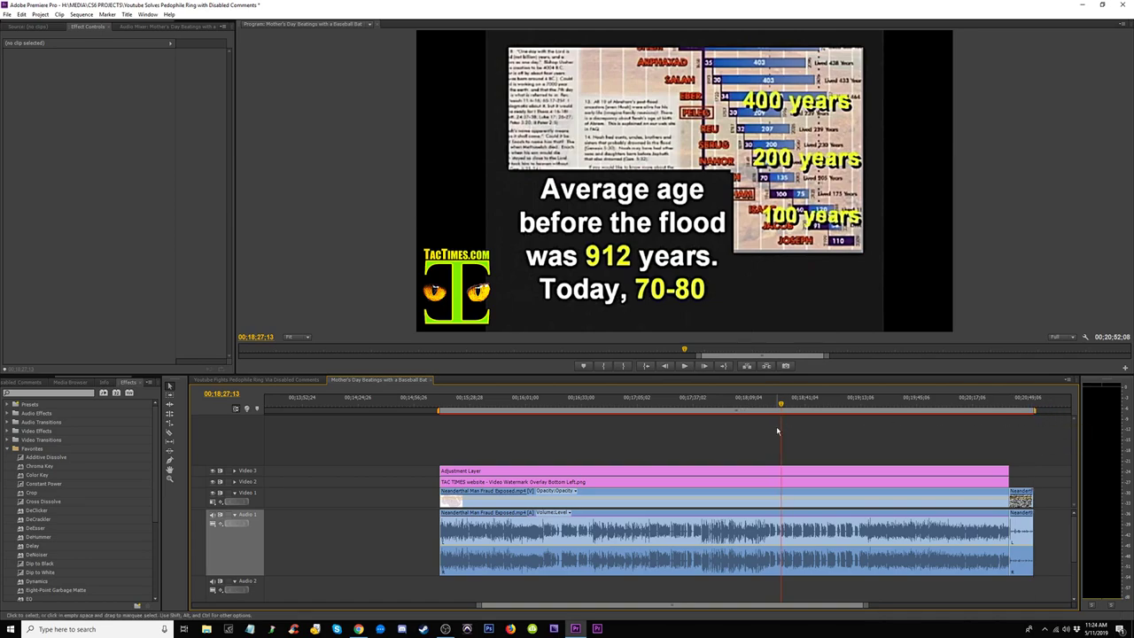
Queue the work area for H.264 export with the Custom HD 1080p 30fps [50 Mbps / VBR, 1 Pass] preset and a 30 Mbps target bitrate
key(ctrl+m)
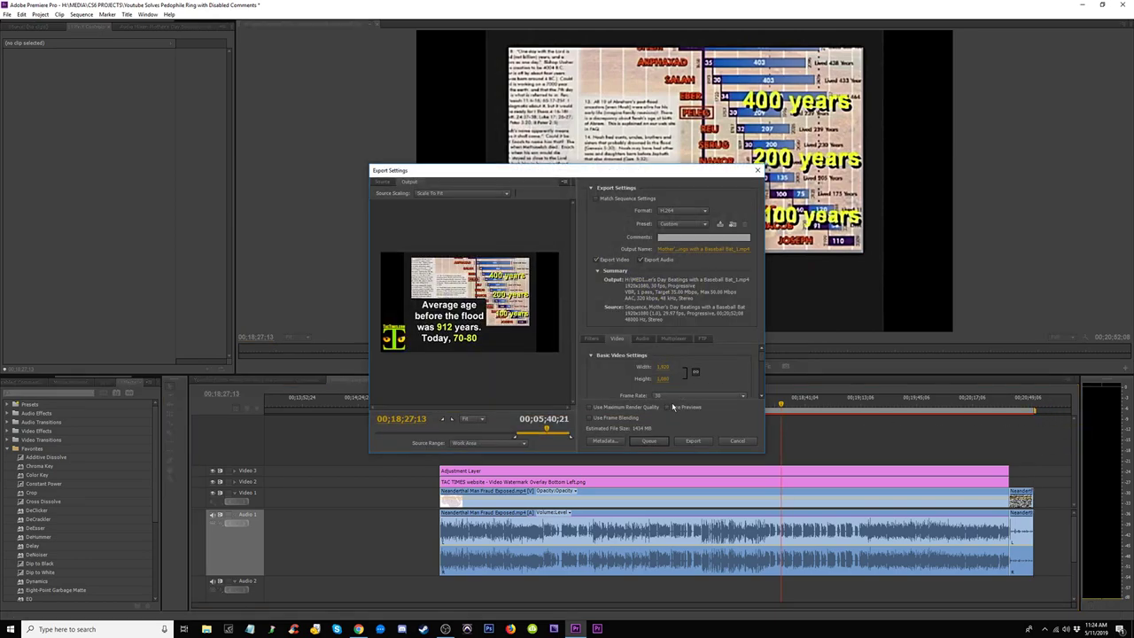
click(697, 229)
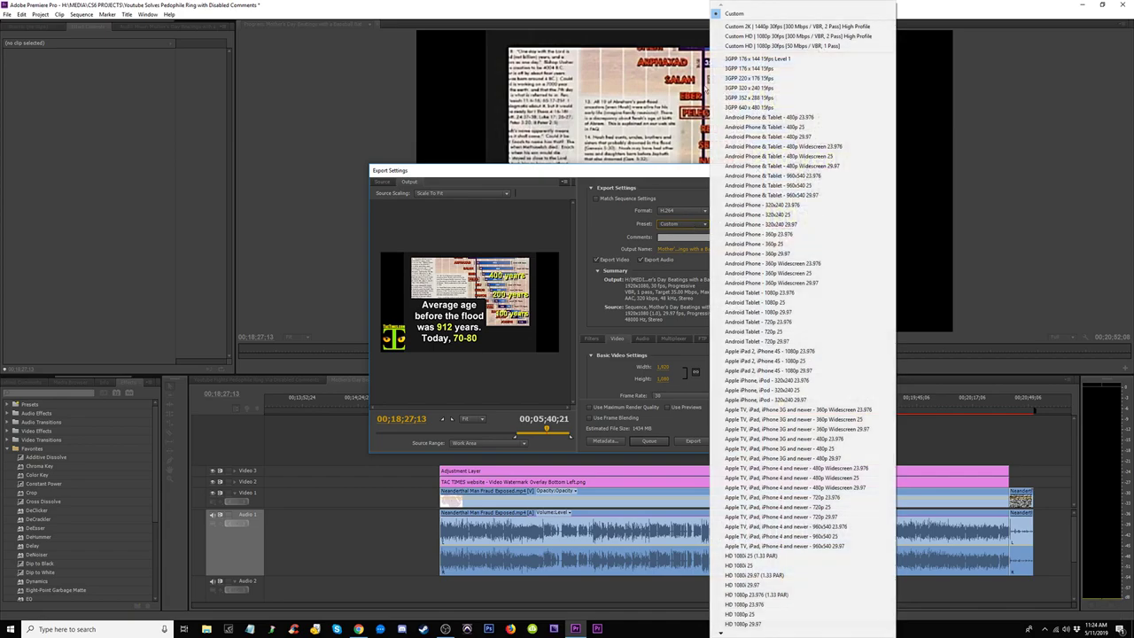
click(788, 44)
drag(761, 363, 759, 388)
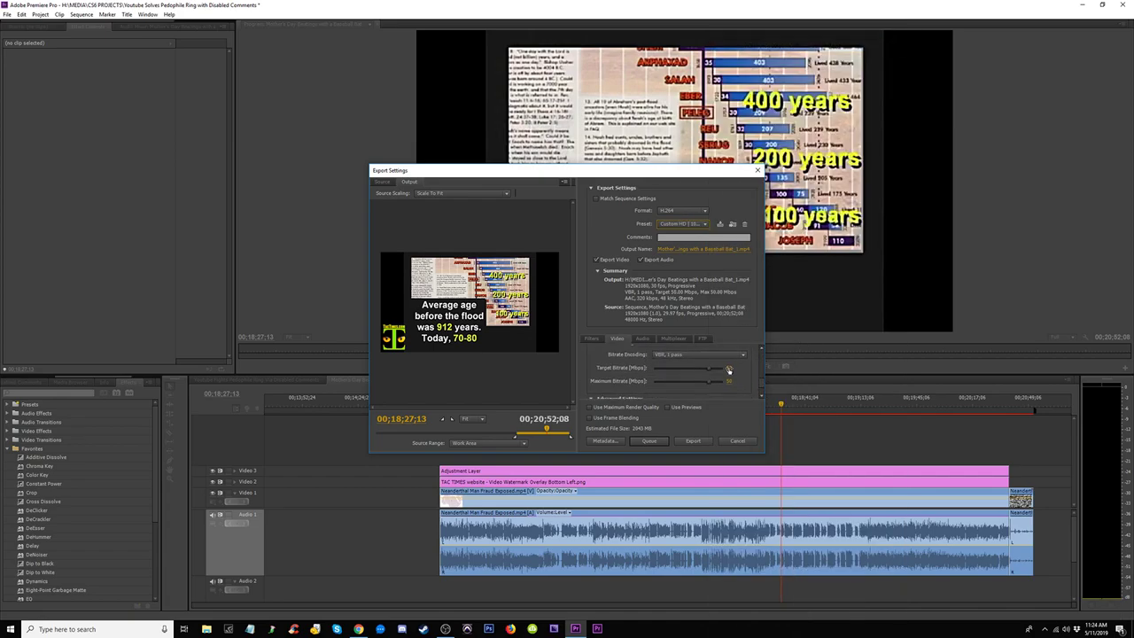
click(729, 369)
click(693, 441)
Examine the detailed video properties of the source file Neanderthal Man Fraud Exposed in the MEDIA folder in File Explorer
click(207, 629)
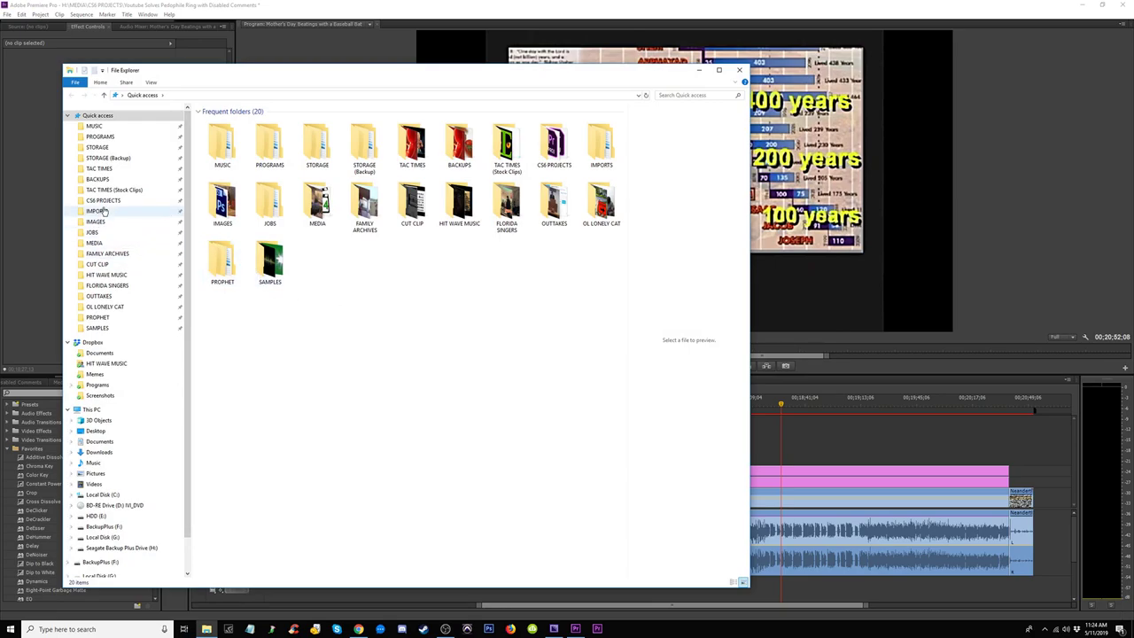
click(94, 243)
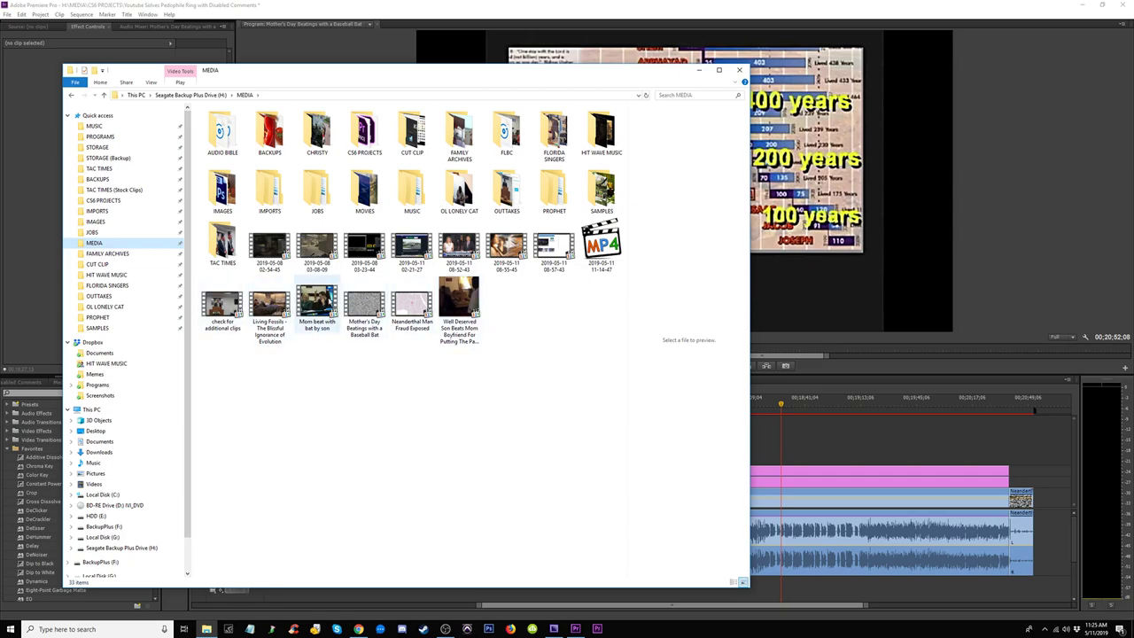
right_click(417, 305)
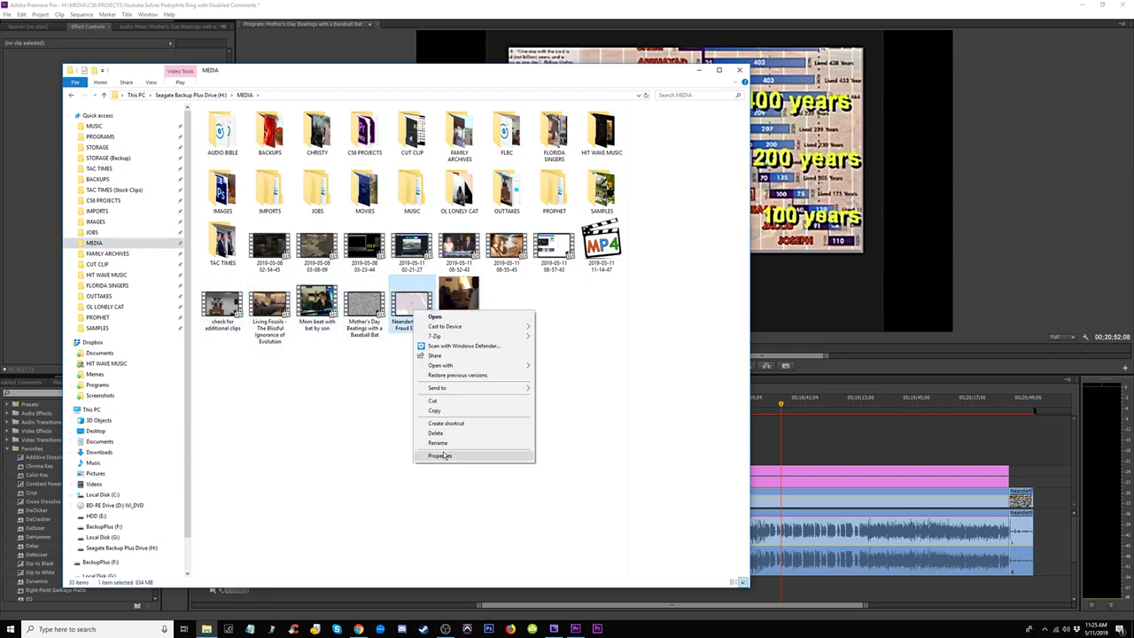
click(447, 470)
click(473, 331)
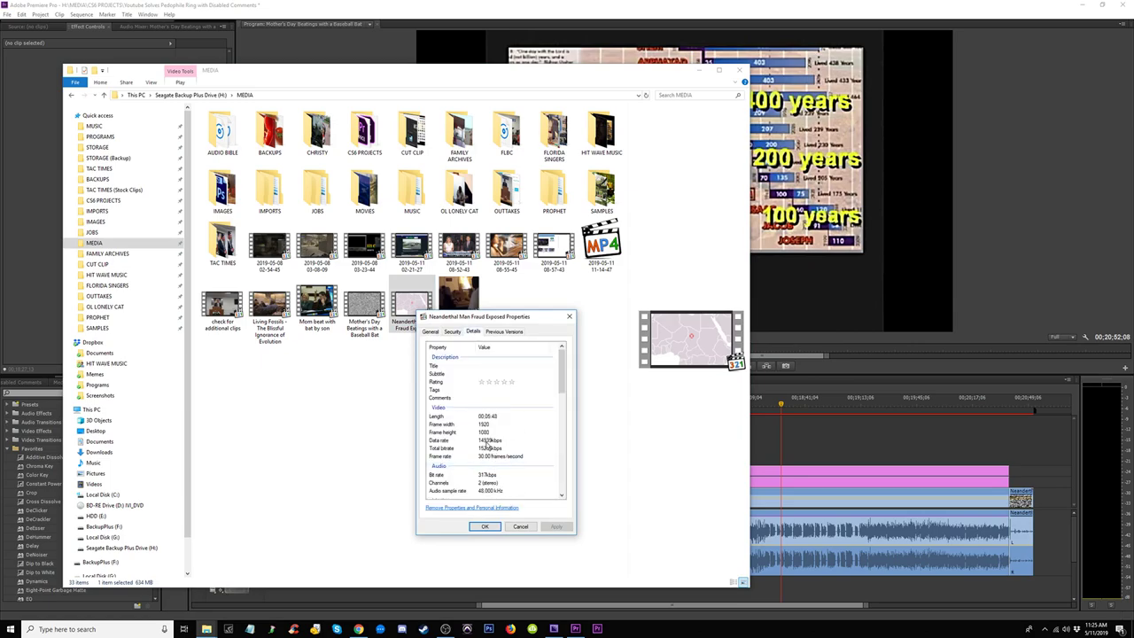
click(485, 527)
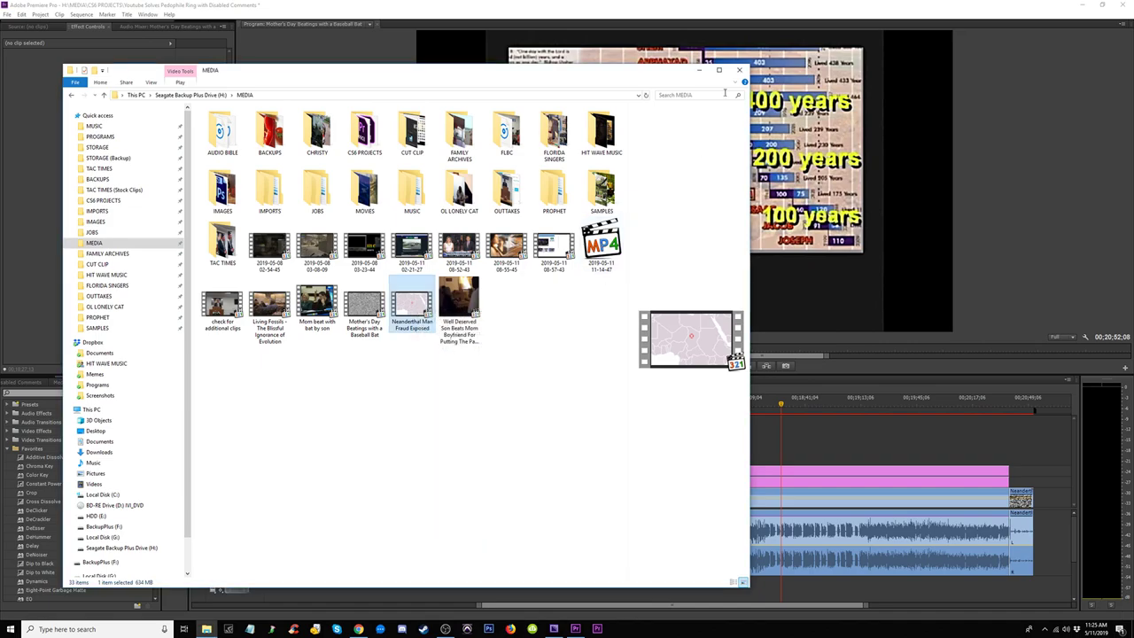
click(740, 74)
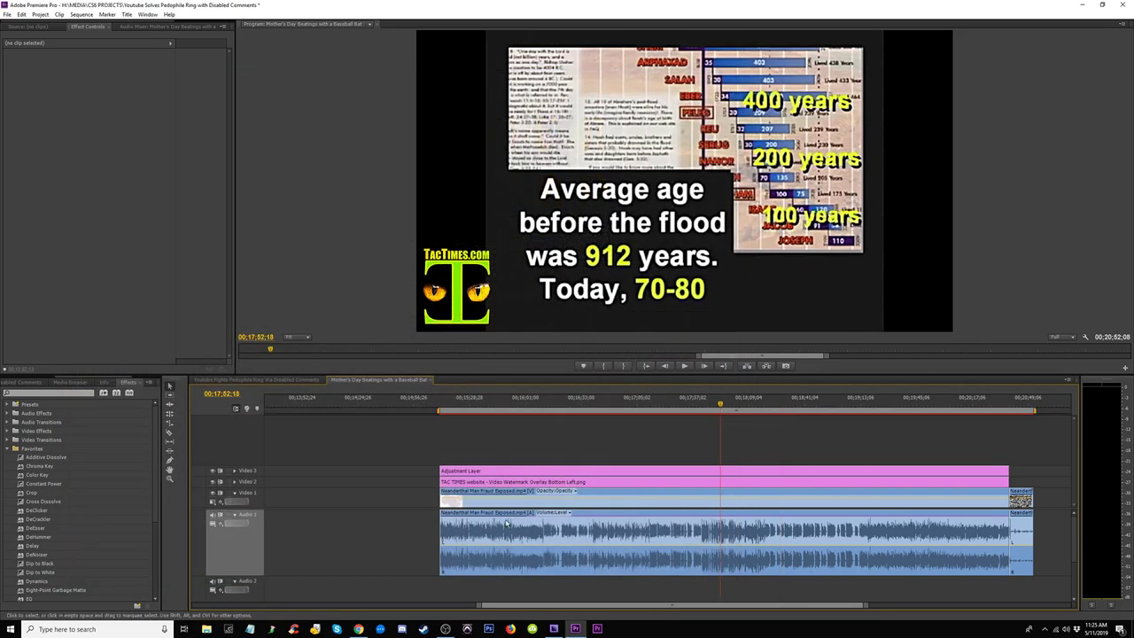
Switch to Adobe Media Encoder and set the target bitrate of the queued Mother's Day Beatings with a Baseball Bat export to 20 Mbps
click(554, 628)
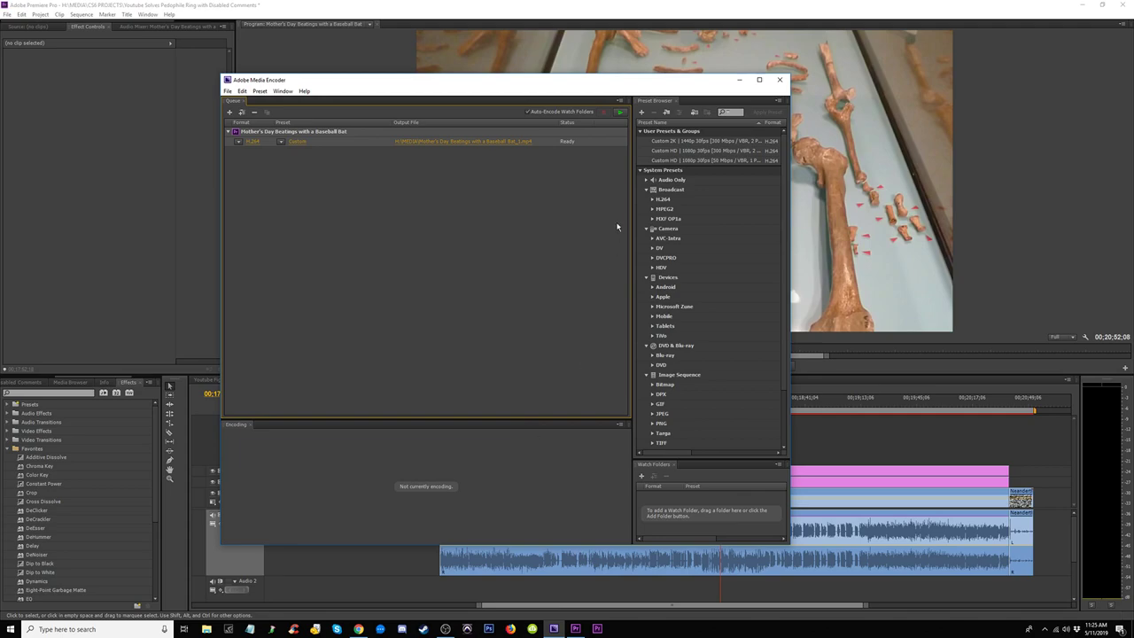
click(252, 141)
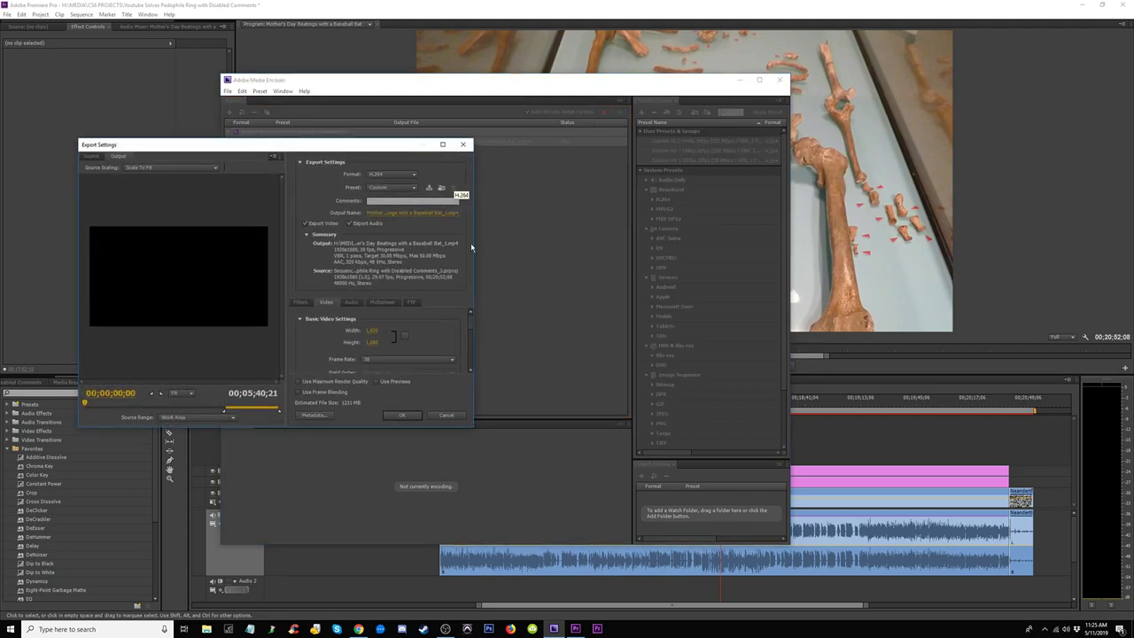
drag(469, 324, 452, 348)
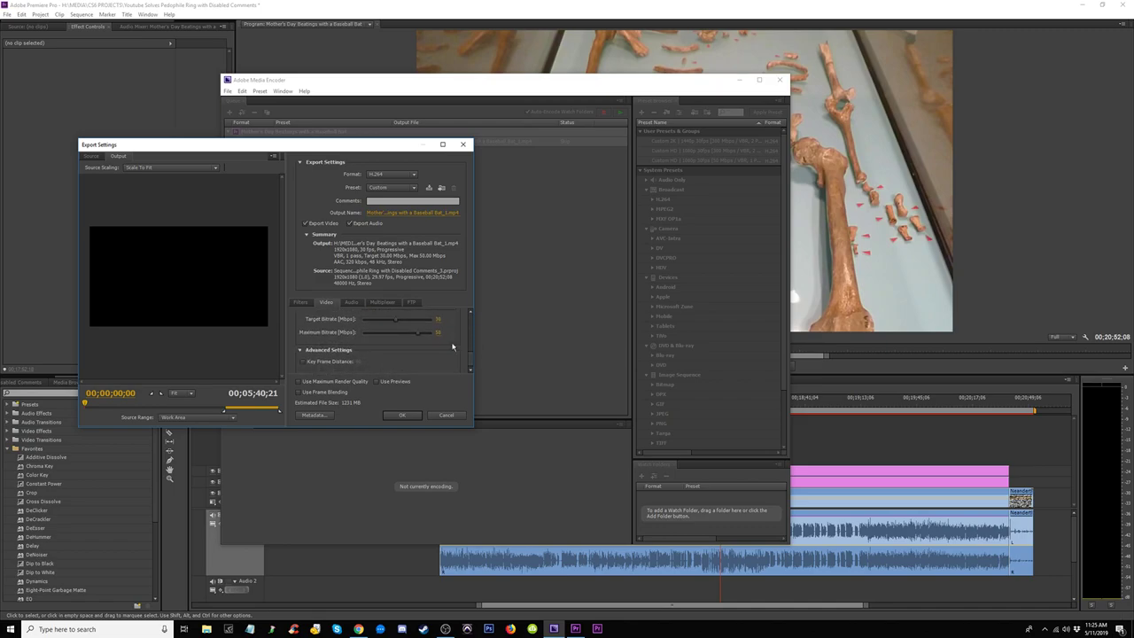
click(439, 319)
text(30)
click(449, 364)
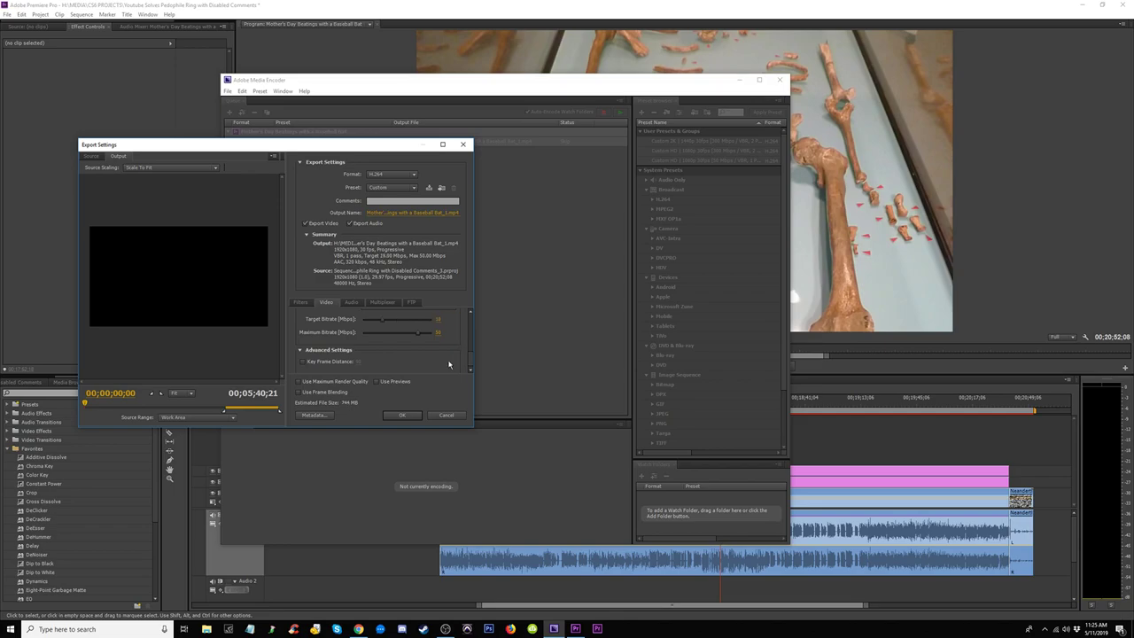
click(439, 319)
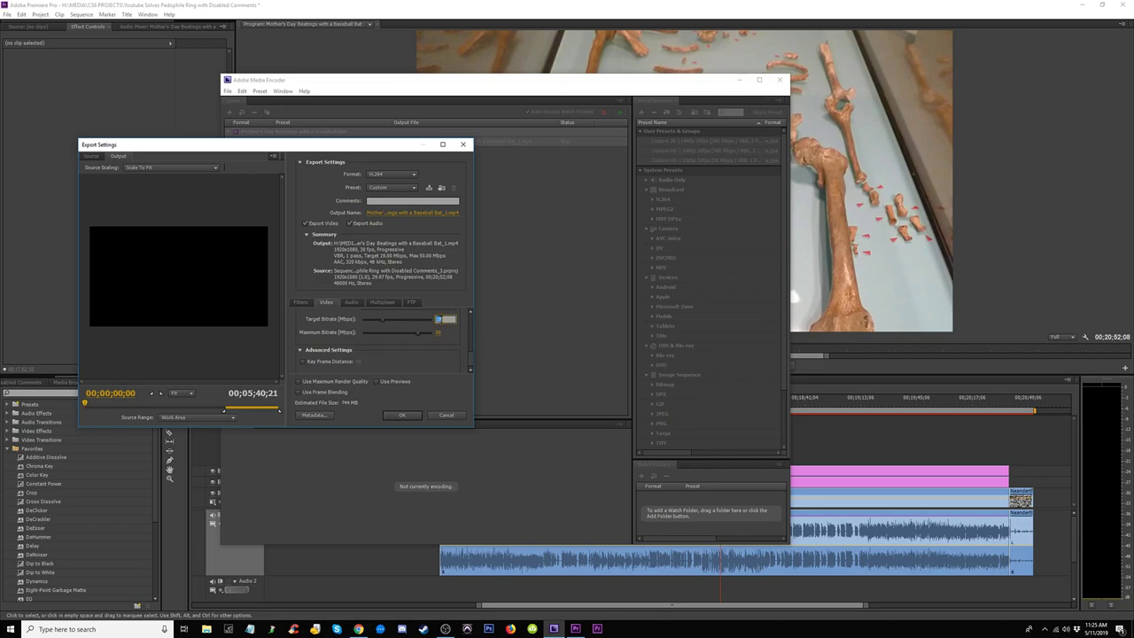
text(20)
click(428, 355)
click(402, 416)
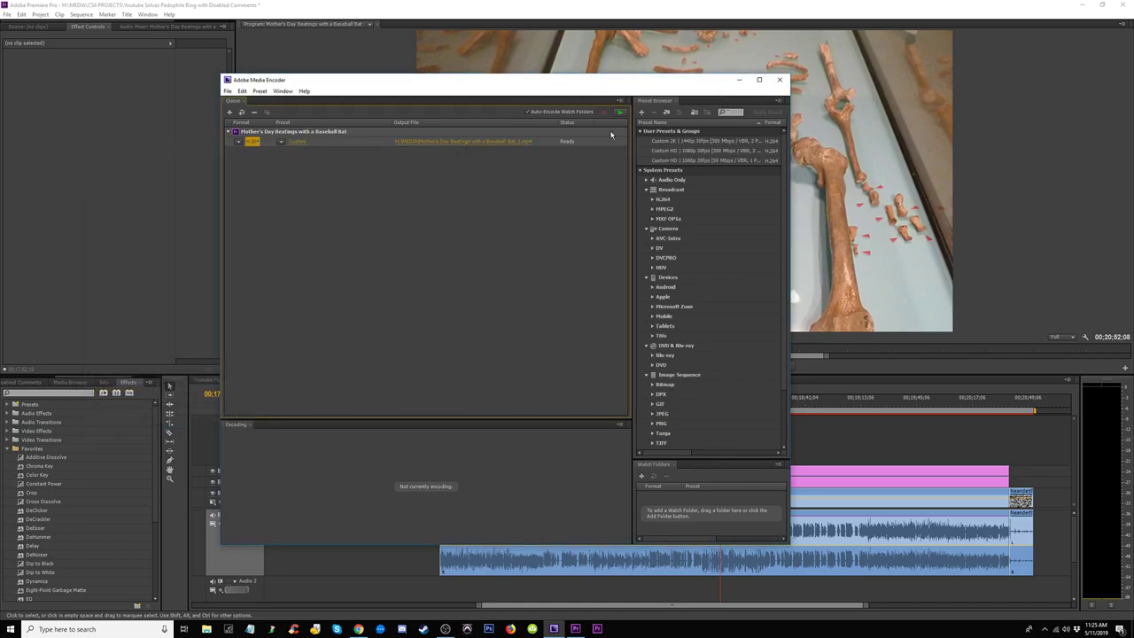
Start encoding the queued H.264 export and switch to OBS
click(621, 113)
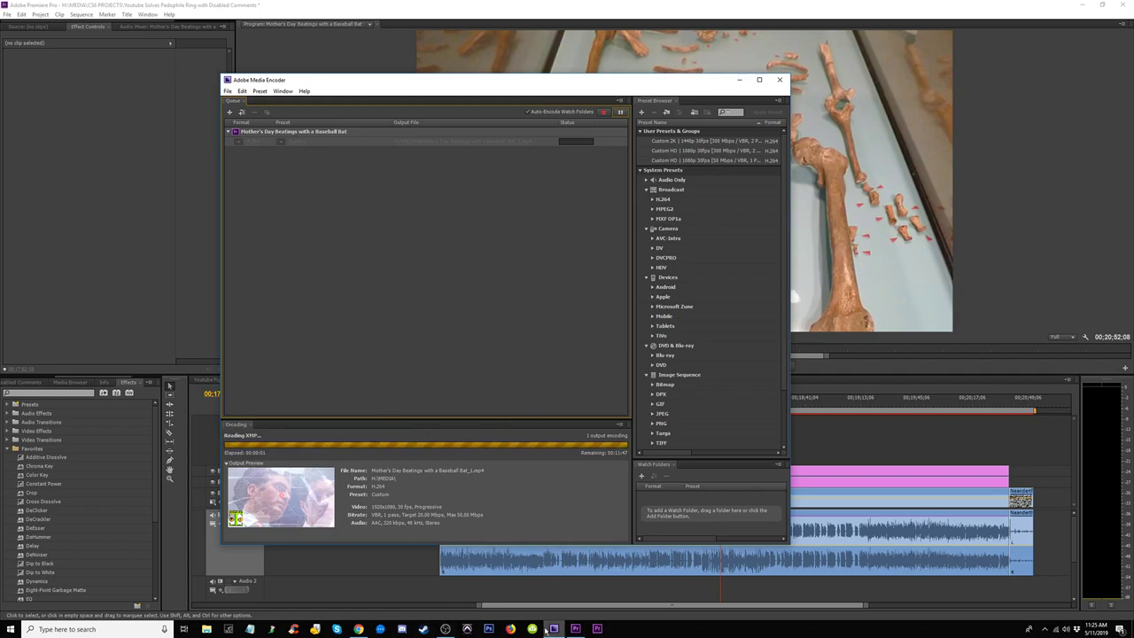
click(445, 630)
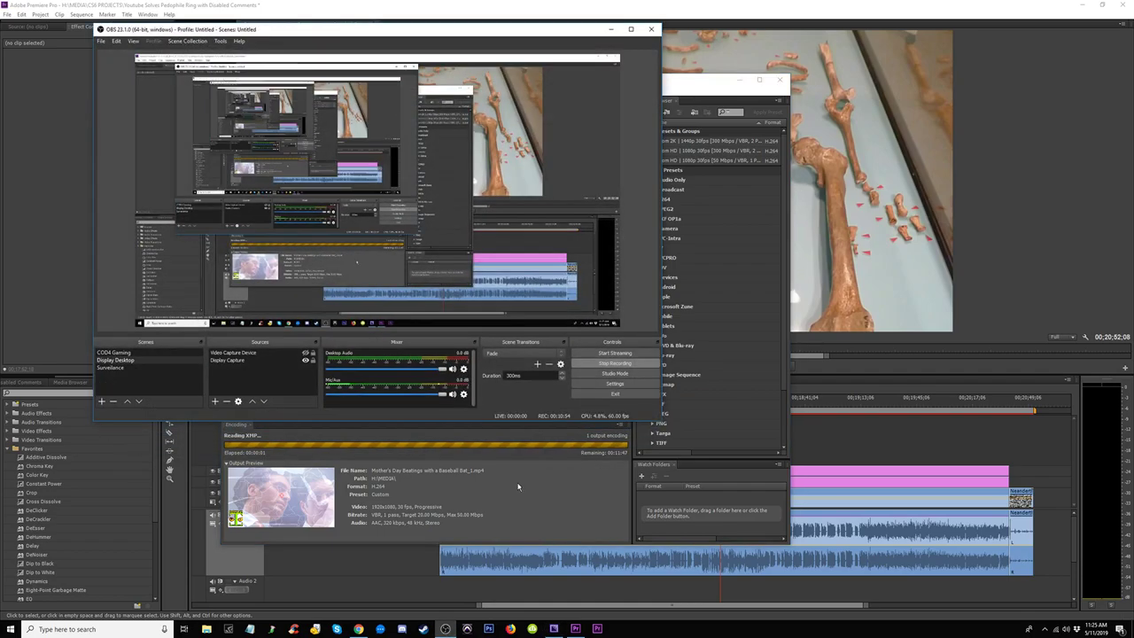